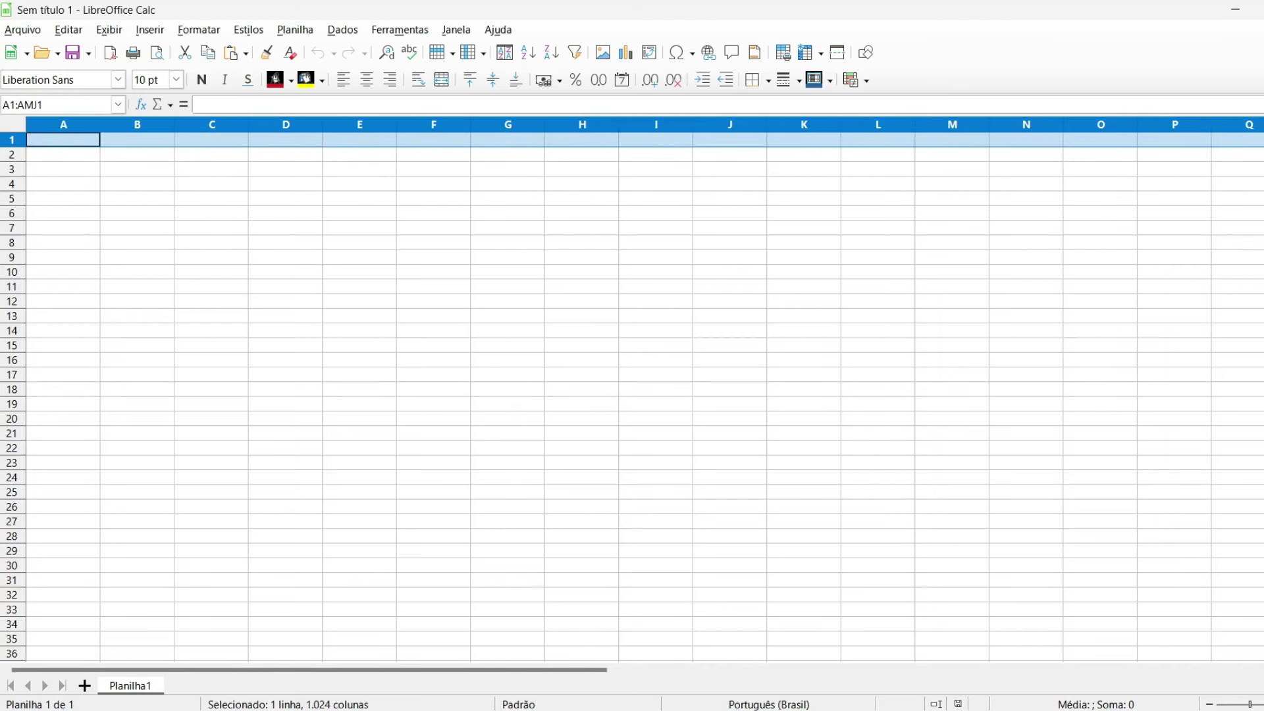
- Select rows 1–32 and replace the default row height with 0,3 cm
{"action": "left_click", "coordinate": [11, 595], "text": "shift"}
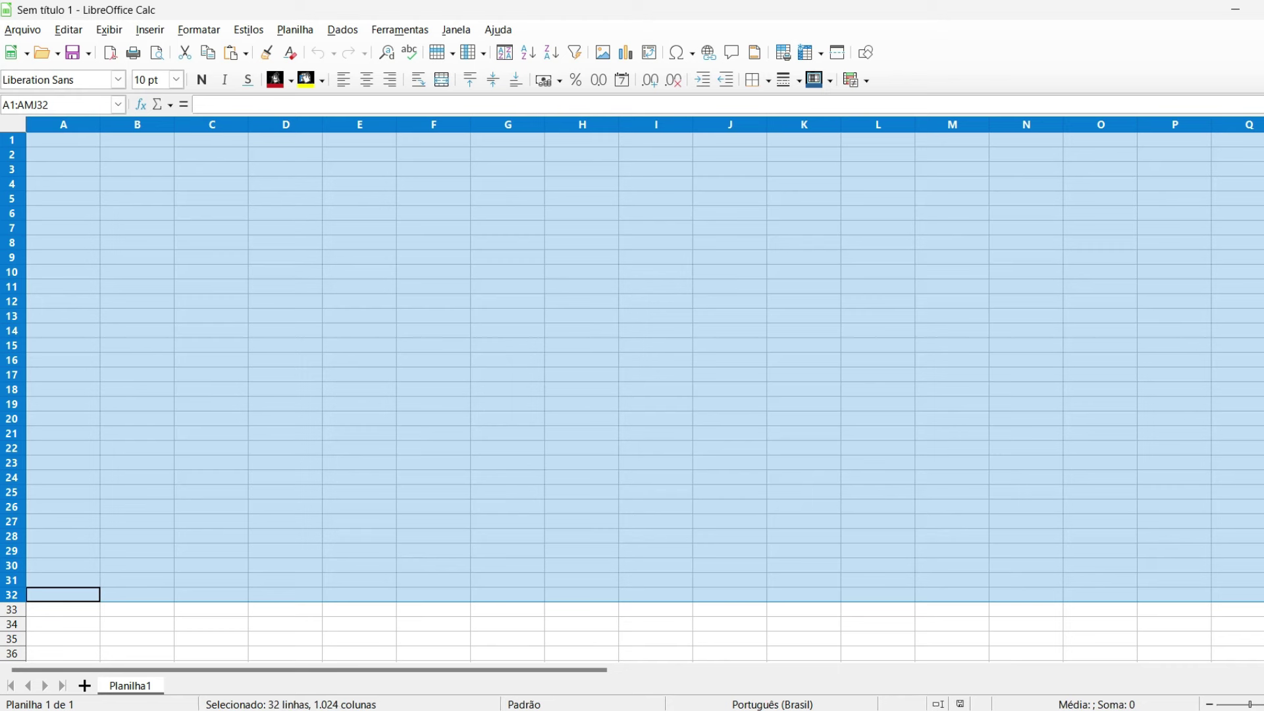
{"action": "right_click", "coordinate": [13, 595]}
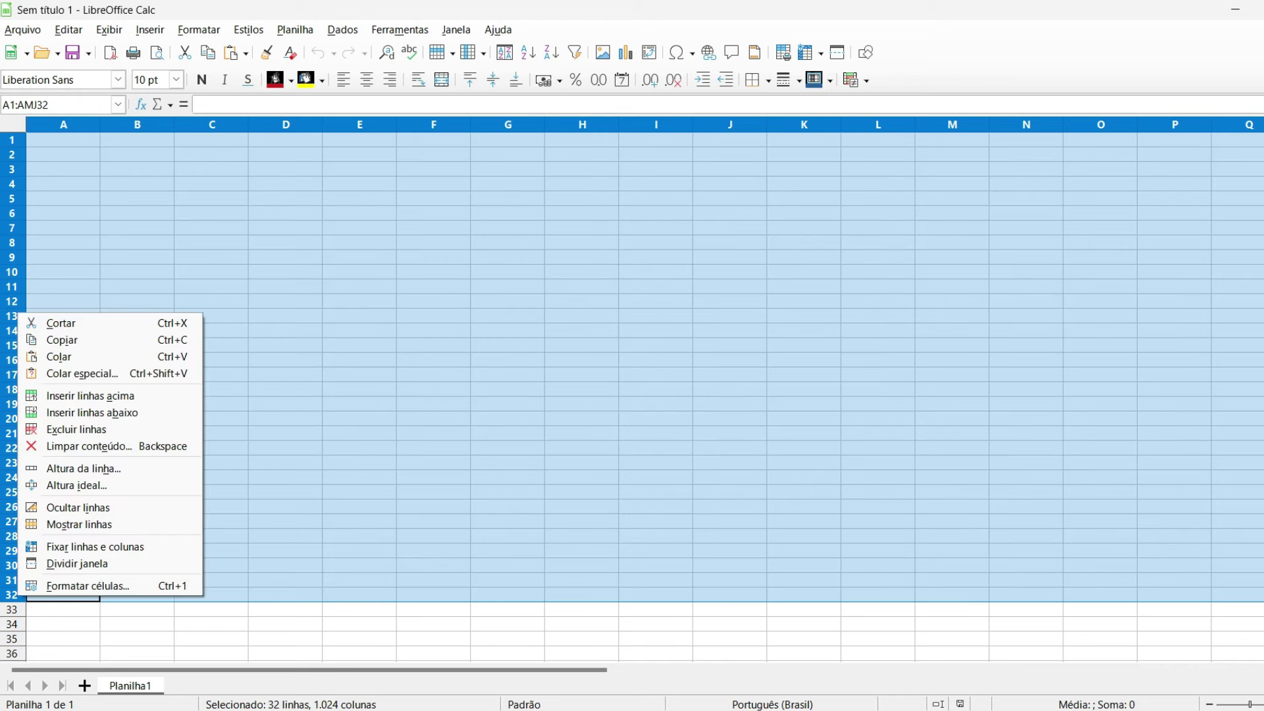
{"action": "left_click", "coordinate": [83, 468]}
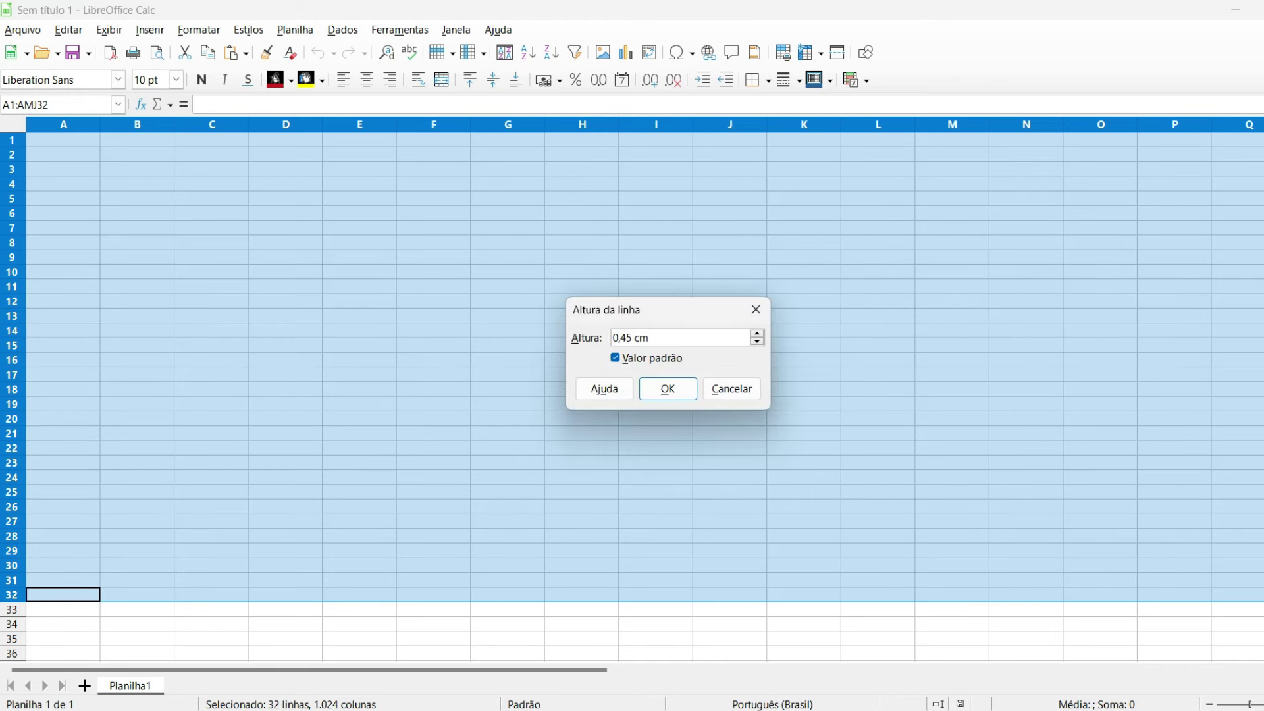
{"action": "key", "text": "alt+v"}
{"action": "left_click", "coordinate": [620, 337]}
{"action": "key", "text": "shift+Right"}
{"action": "key", "text": "shift+Right"}
{"action": "type", "text": "3"}
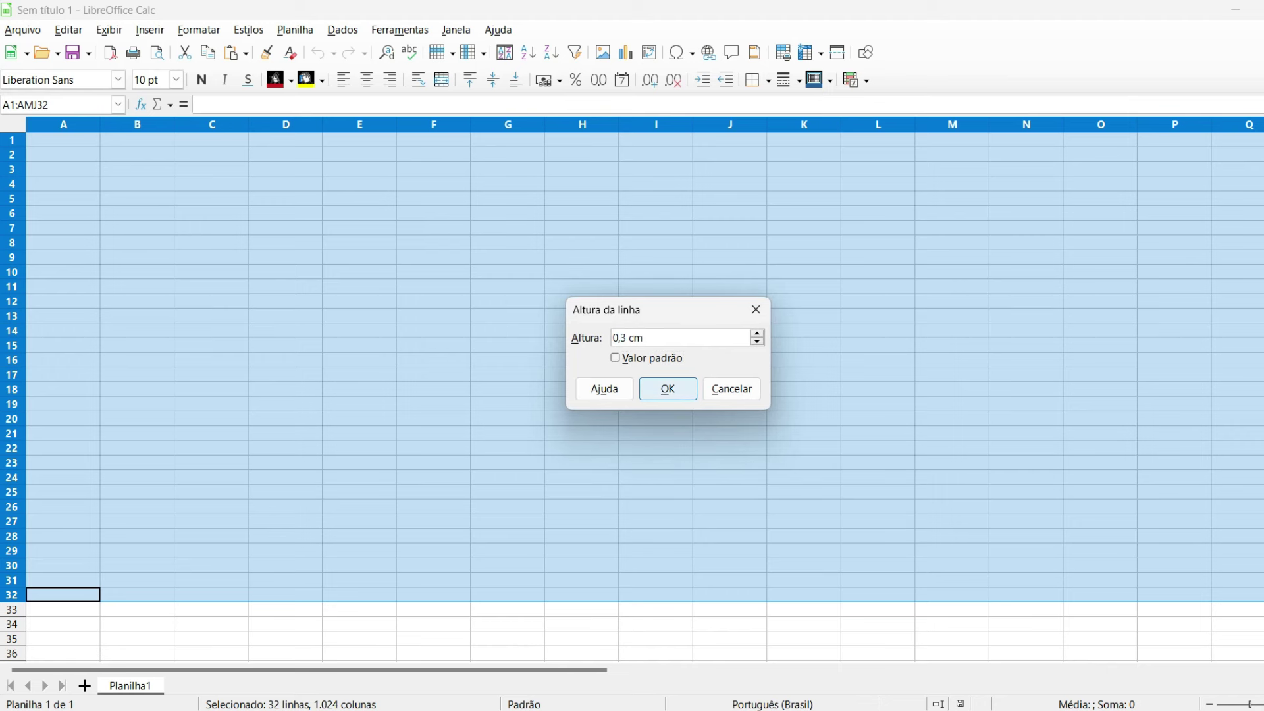
{"action": "key", "text": "Return"}
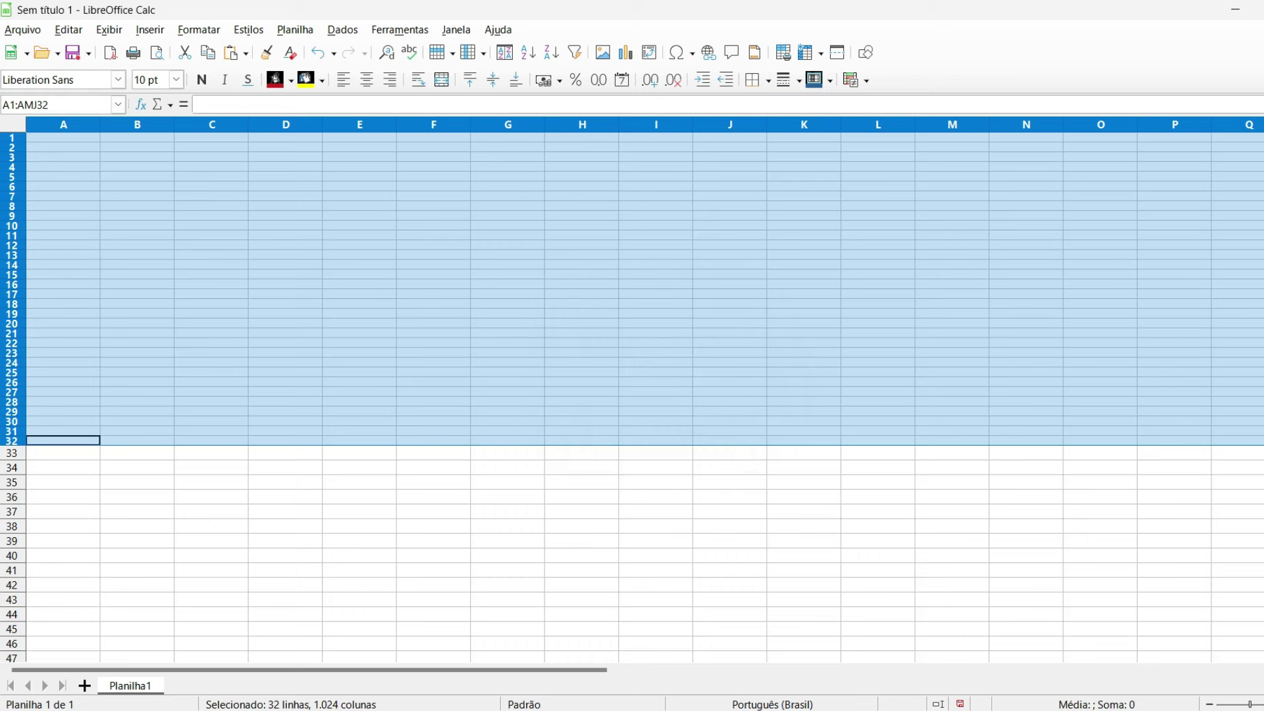
- Select columns A through Q and replace the default column width with 0,3 cm
{"action": "left_click", "coordinate": [63, 124]}
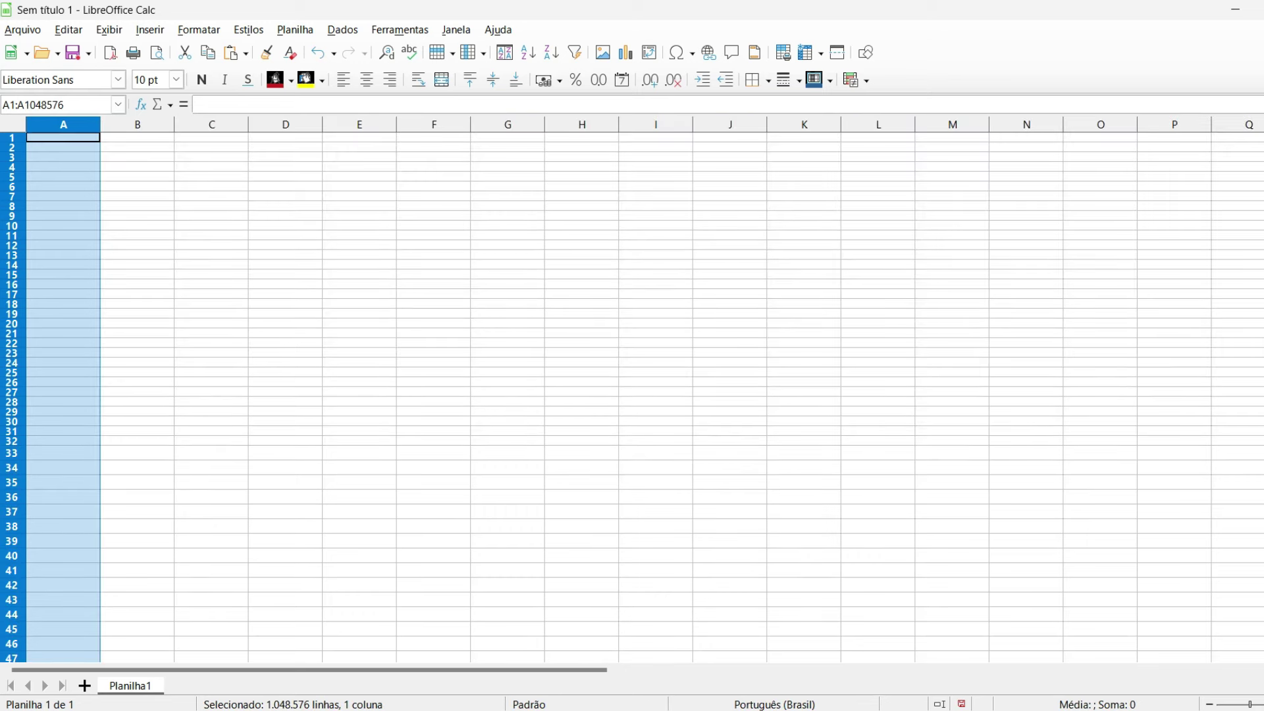
{"action": "left_click", "coordinate": [1249, 124], "text": "shift"}
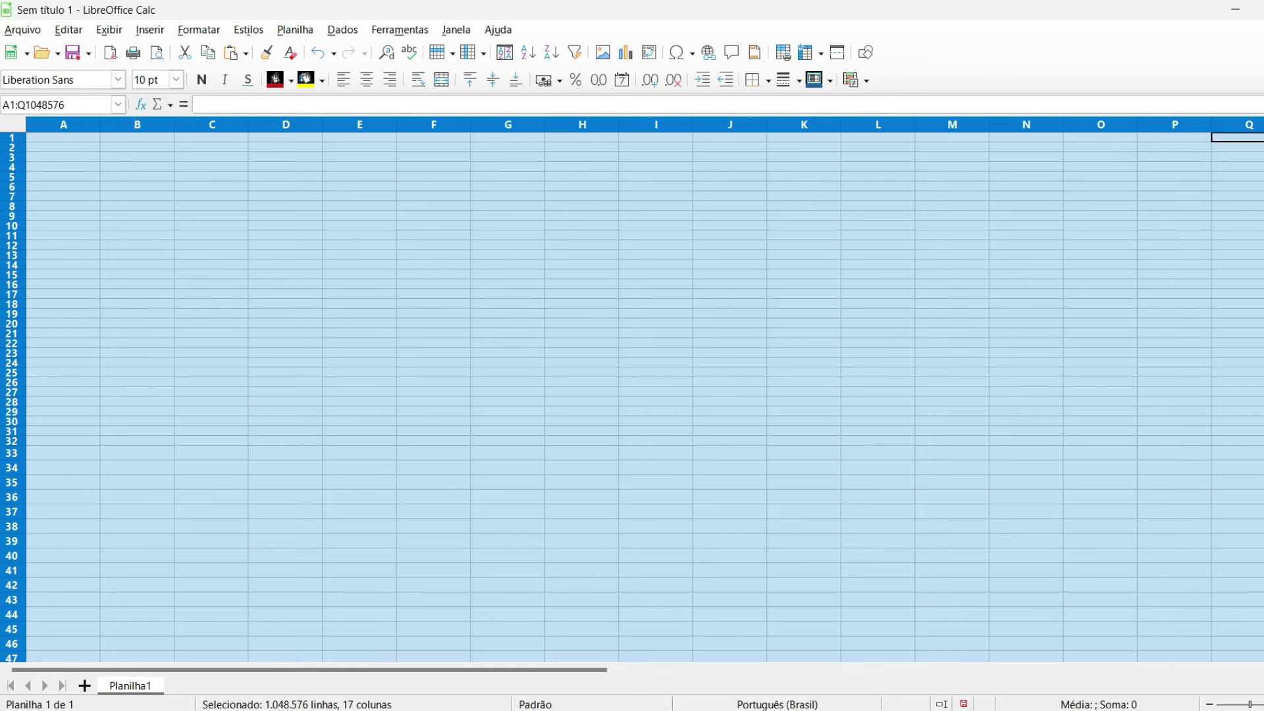
{"action": "right_click", "coordinate": [1249, 124]}
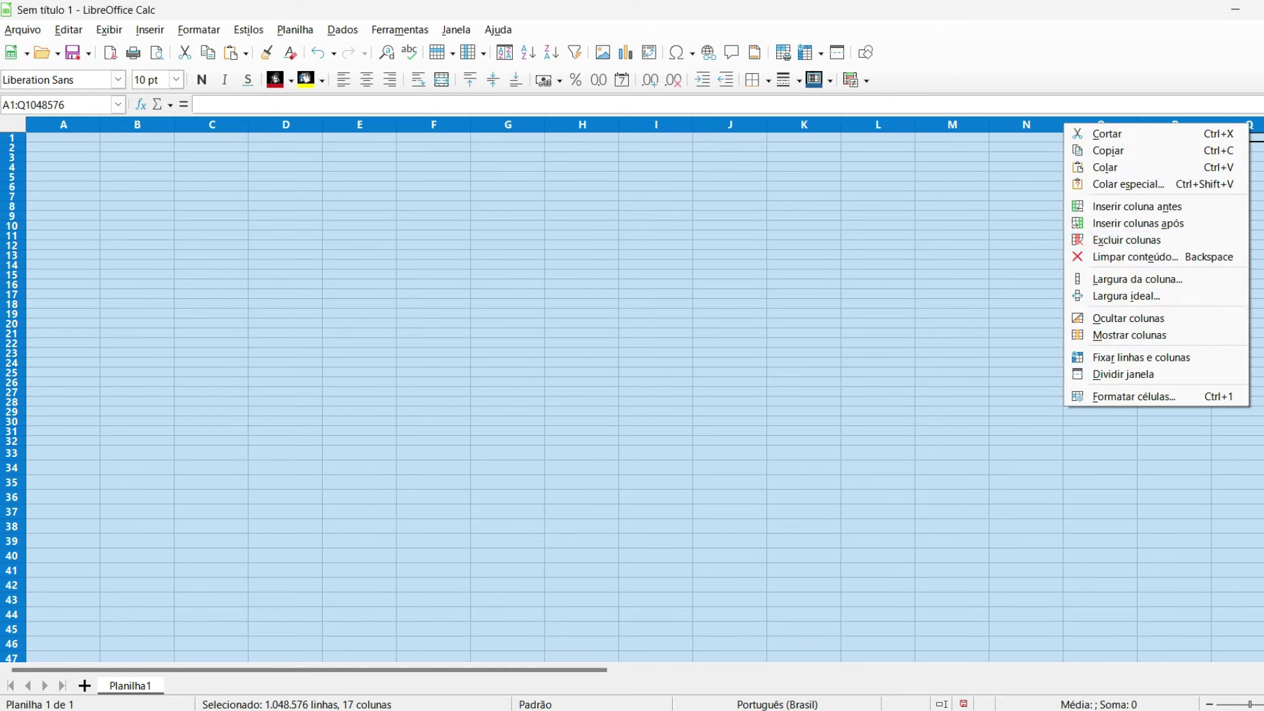
{"action": "left_click", "coordinate": [1138, 280]}
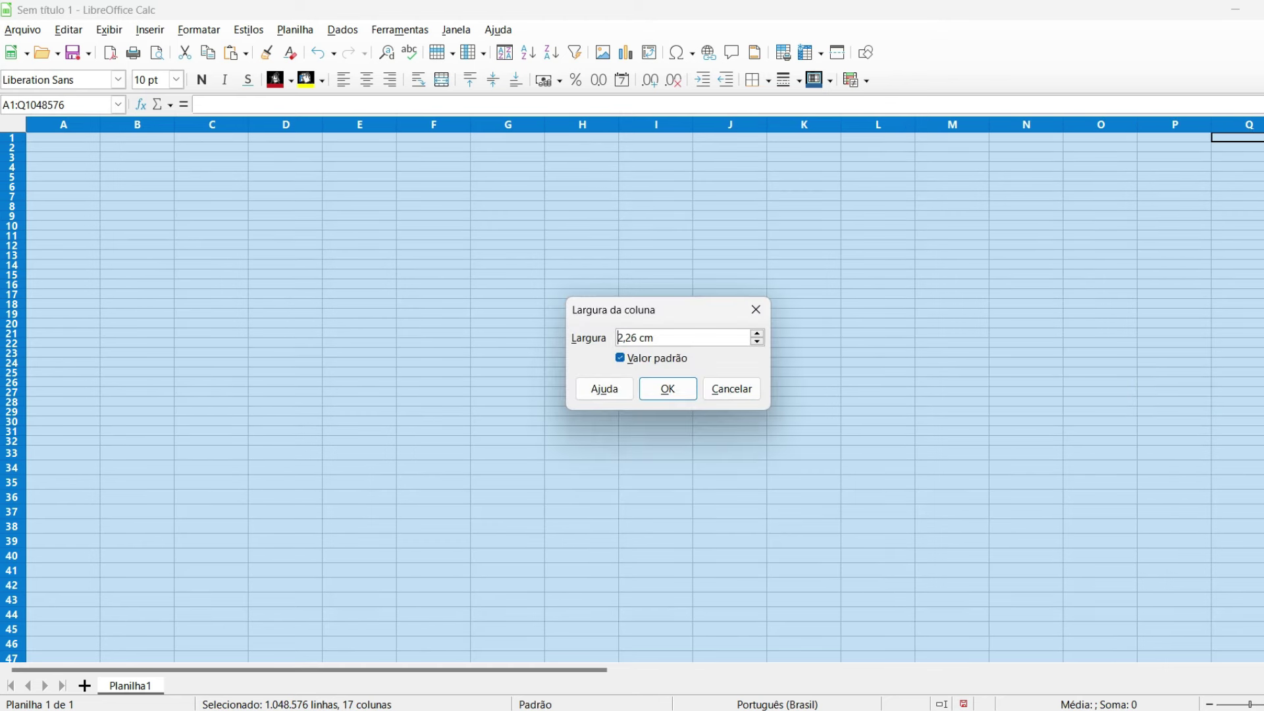
{"action": "left_click", "coordinate": [620, 357]}
{"action": "key", "text": "shift+Tab"}
{"action": "type", "text": "0,3"}
{"action": "key", "text": "Return"}
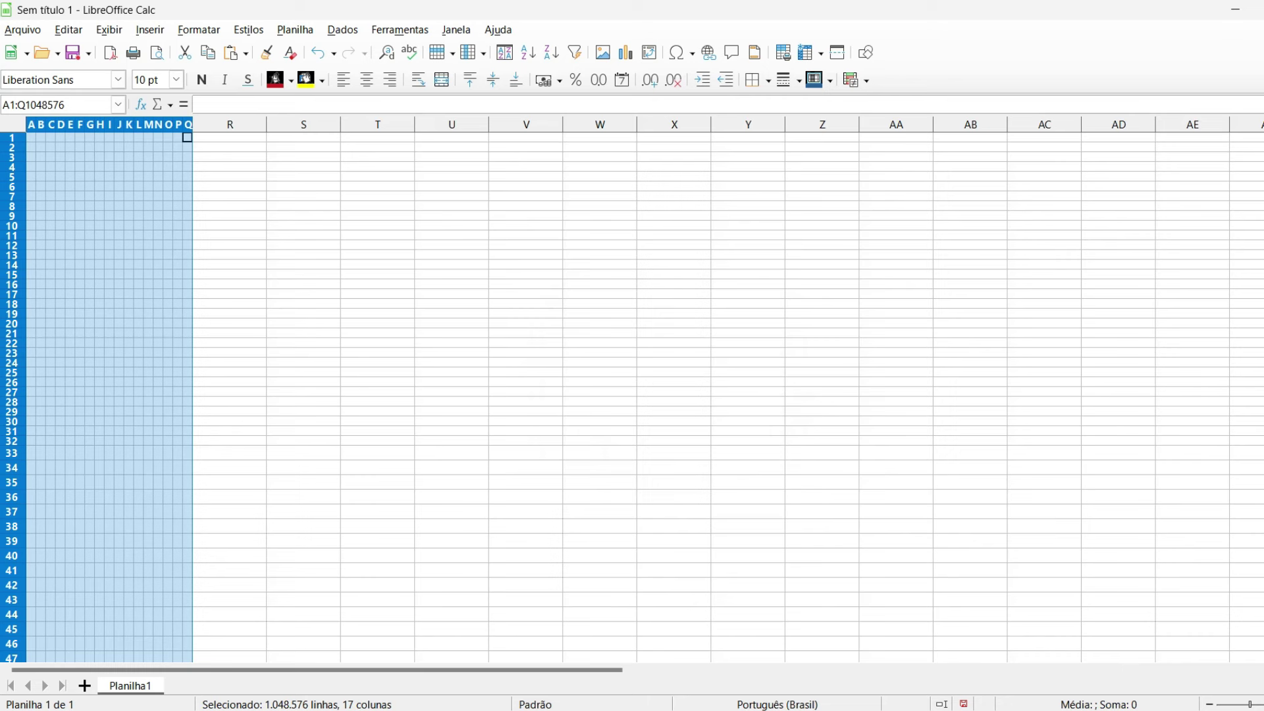
{"action": "left_click", "coordinate": [303, 245]}
- Select A1:Q32 and apply All Borders so every tiny cell is outlined
{"action": "left_click_drag", "start_coordinate": [31, 137], "coordinate": [82, 432]}
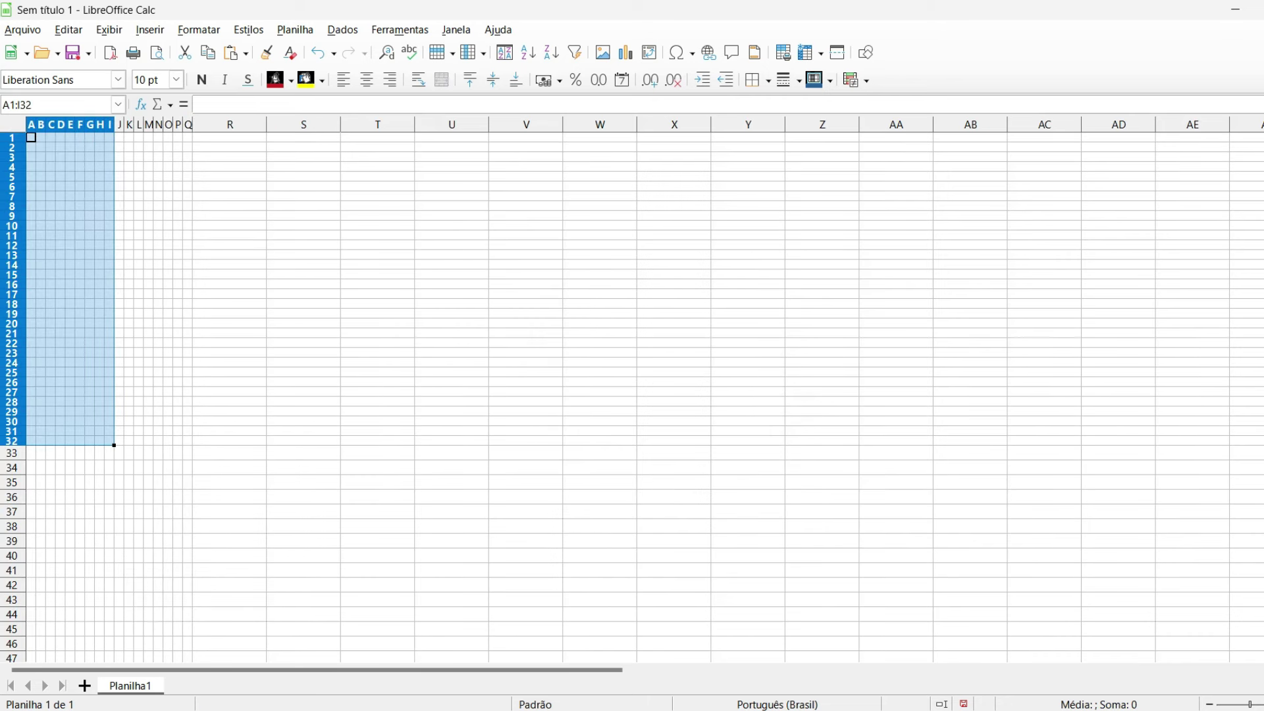
{"action": "left_click_drag", "start_coordinate": [82, 433], "coordinate": [188, 441]}
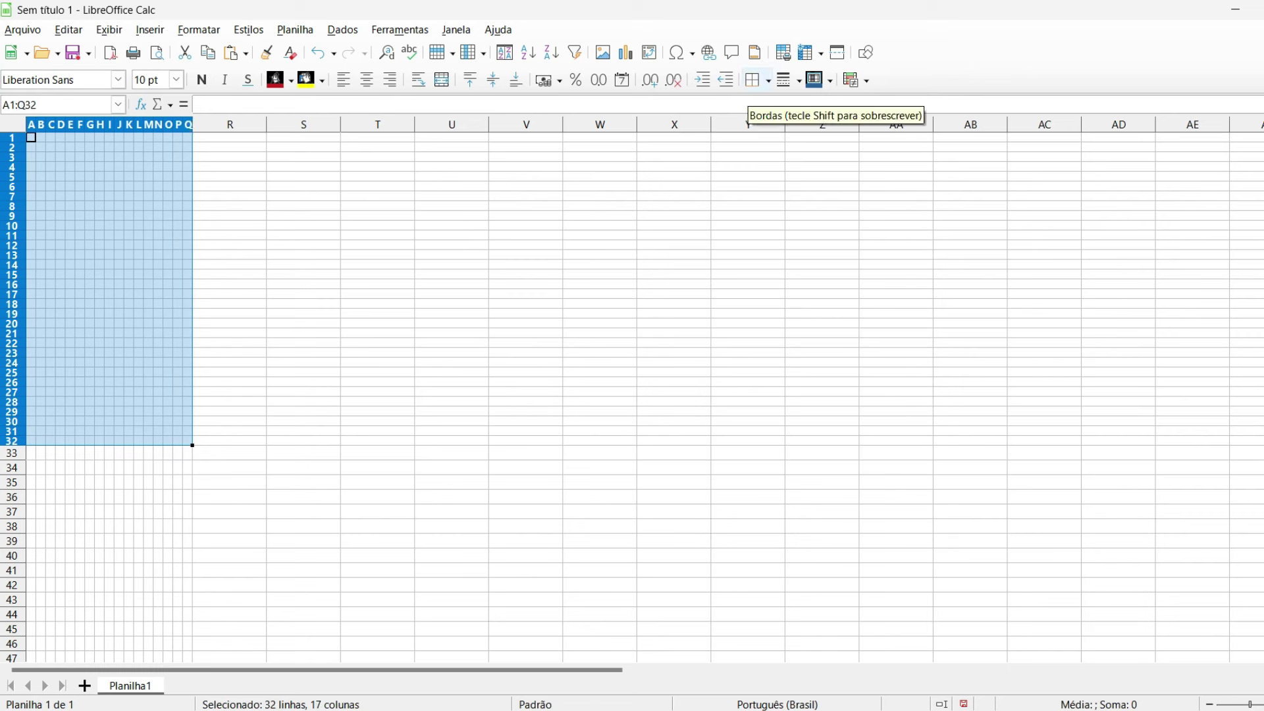
{"action": "left_click", "coordinate": [768, 80]}
{"action": "left_click", "coordinate": [811, 162]}
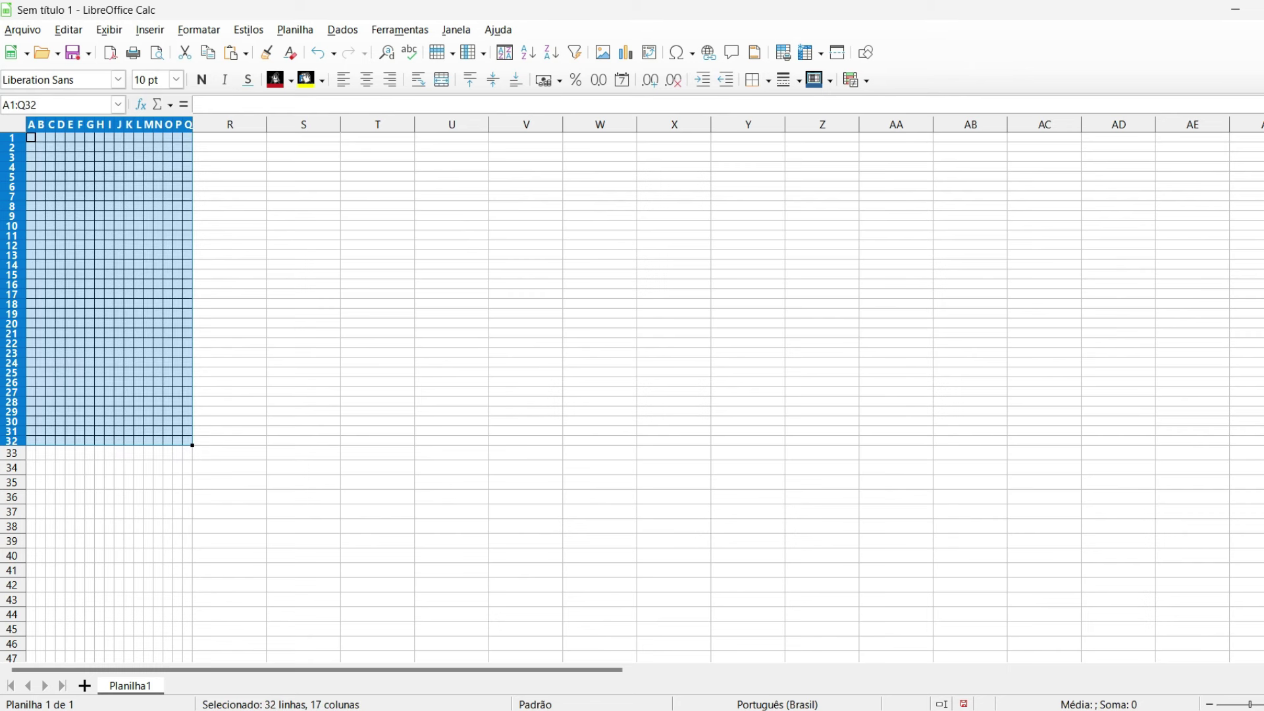
{"action": "left_click", "coordinate": [377, 496]}
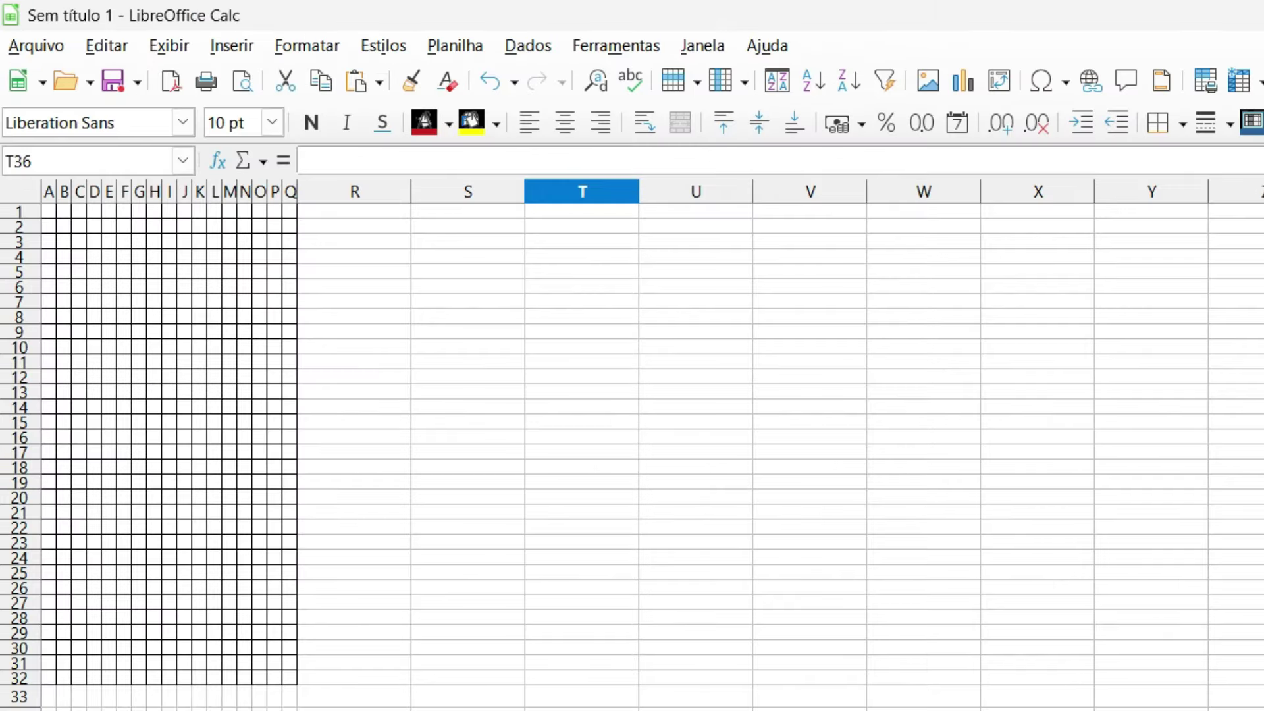
- Select C1:E1 and give it a Turquesa background fill
{"action": "left_click", "coordinate": [79, 211]}
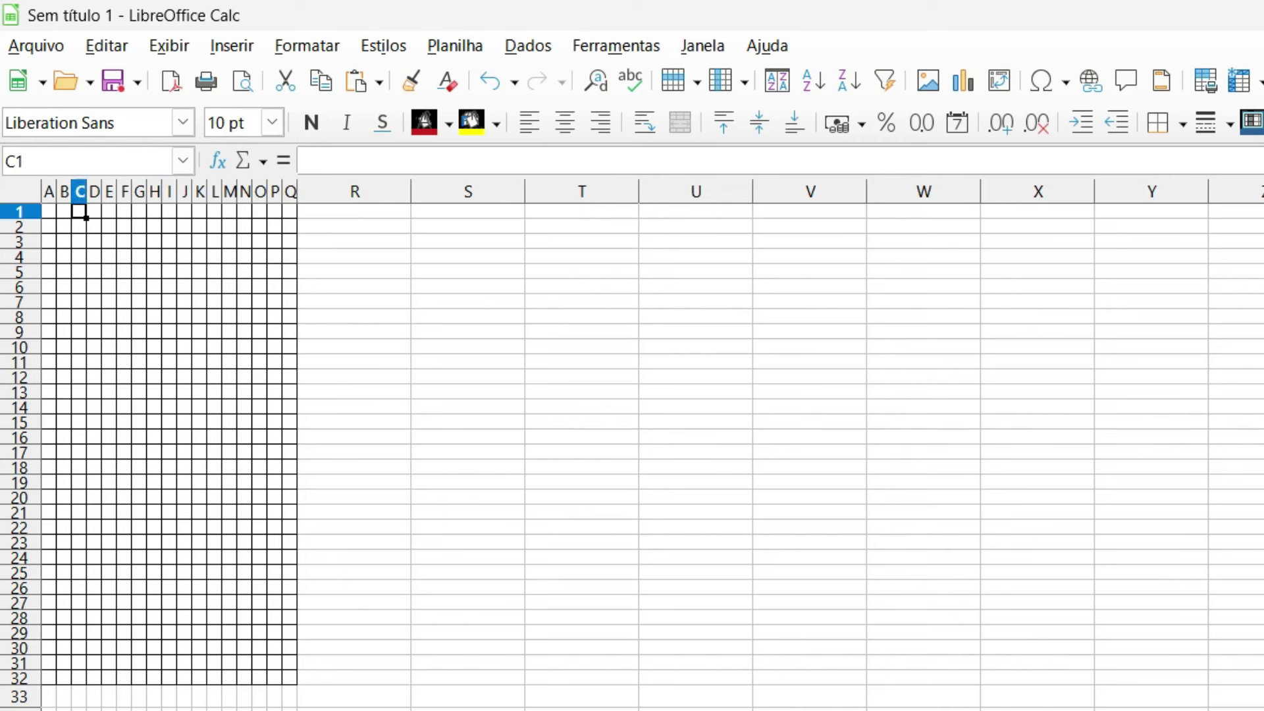
{"action": "key", "text": "shift+Right"}
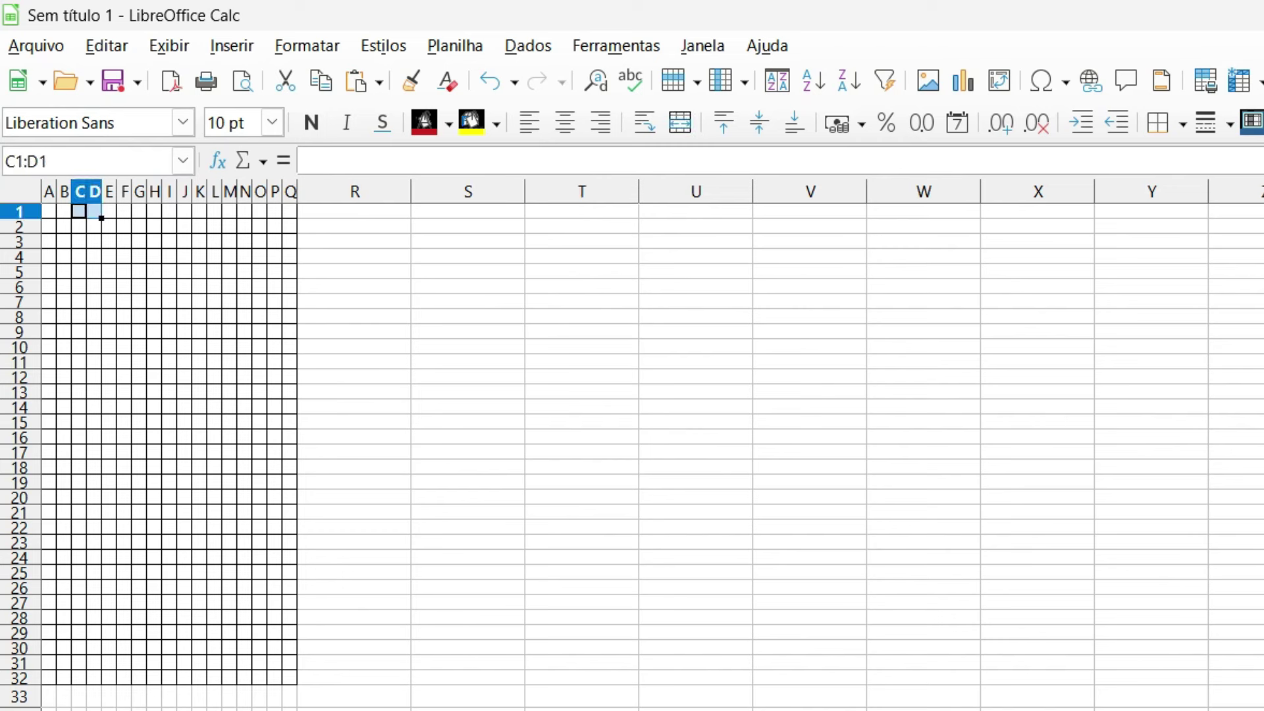
{"action": "left_click", "coordinate": [229, 271]}
{"action": "left_click", "coordinate": [79, 211]}
{"action": "key", "text": "shift+Right"}
{"action": "key", "text": "shift+Right"}
{"action": "left_click", "coordinate": [496, 124]}
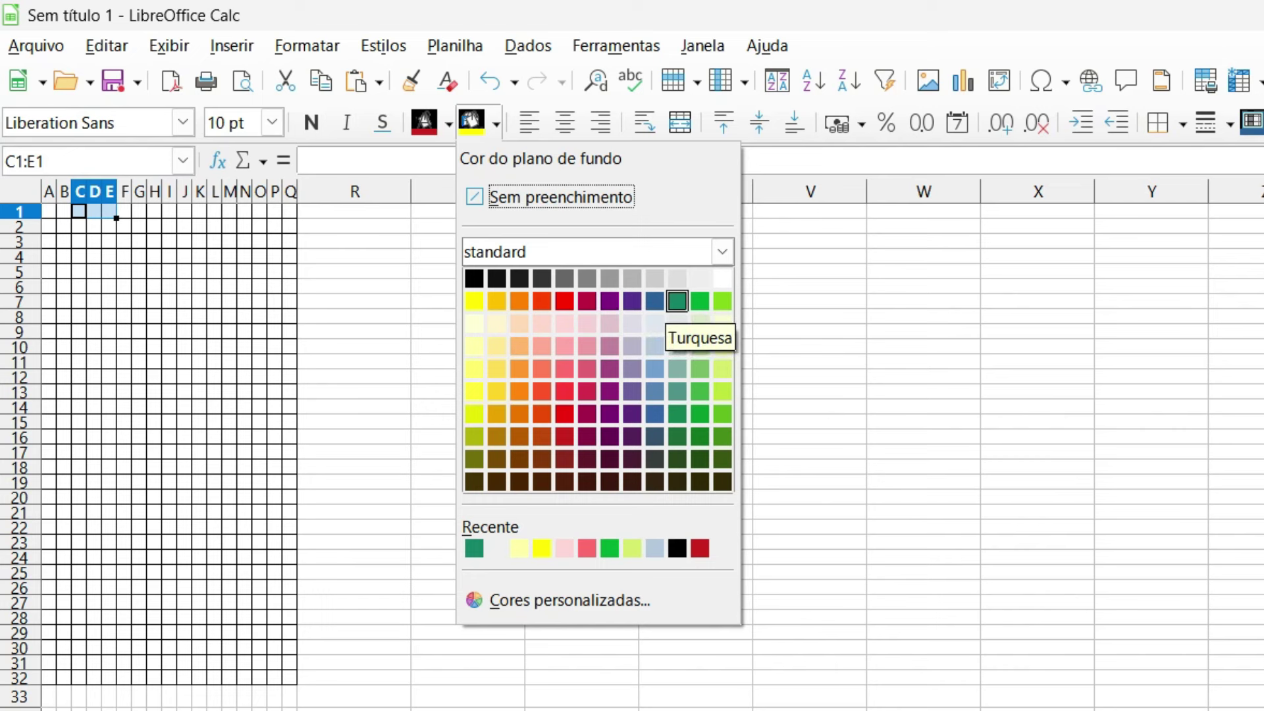
{"action": "left_click", "coordinate": [677, 301]}
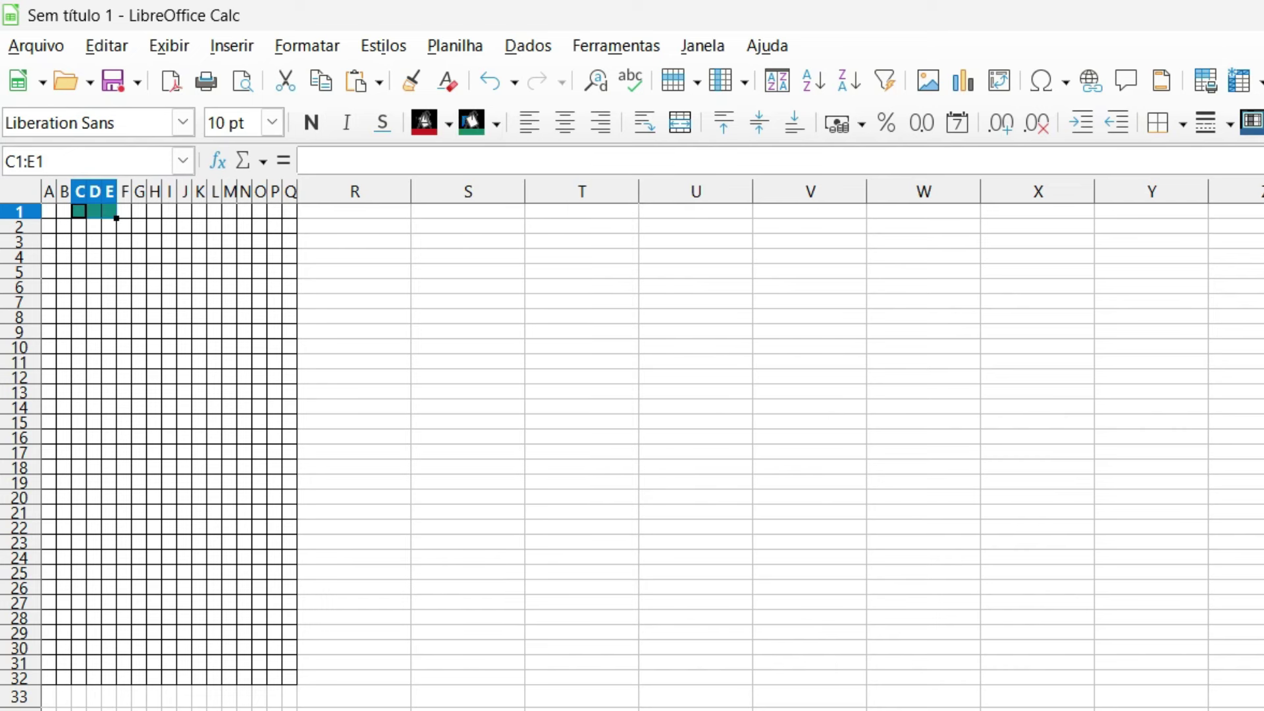
{"action": "left_click", "coordinate": [94, 226]}
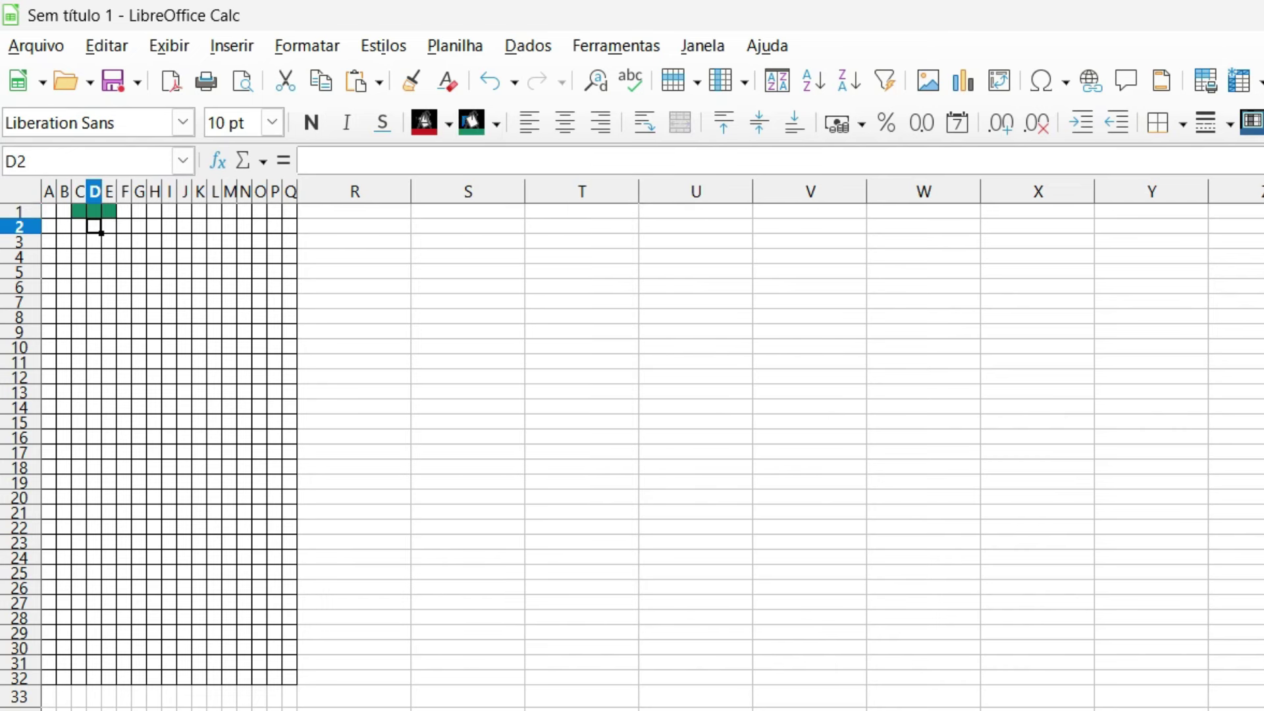
- Fill D2, A3 and A4:B4 with the same turquoise
{"action": "left_click", "coordinate": [472, 123]}
{"action": "left_click", "coordinate": [79, 210]}
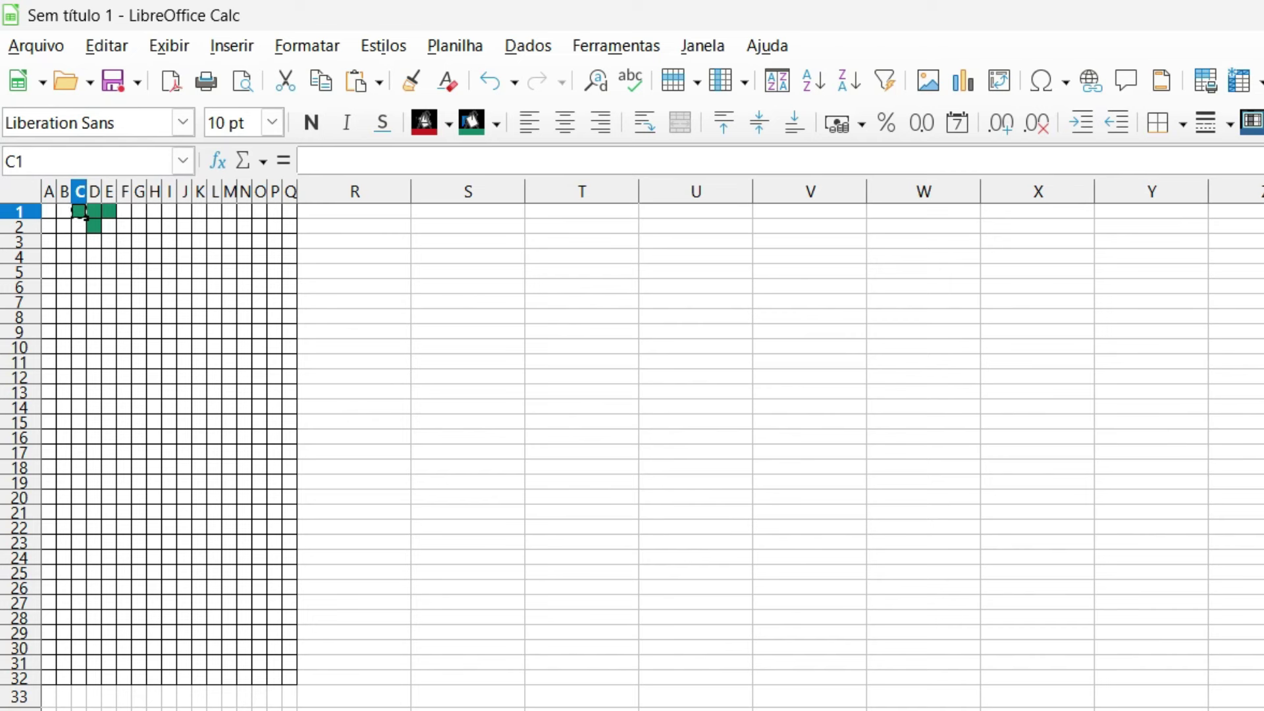
{"action": "left_click", "coordinate": [50, 239]}
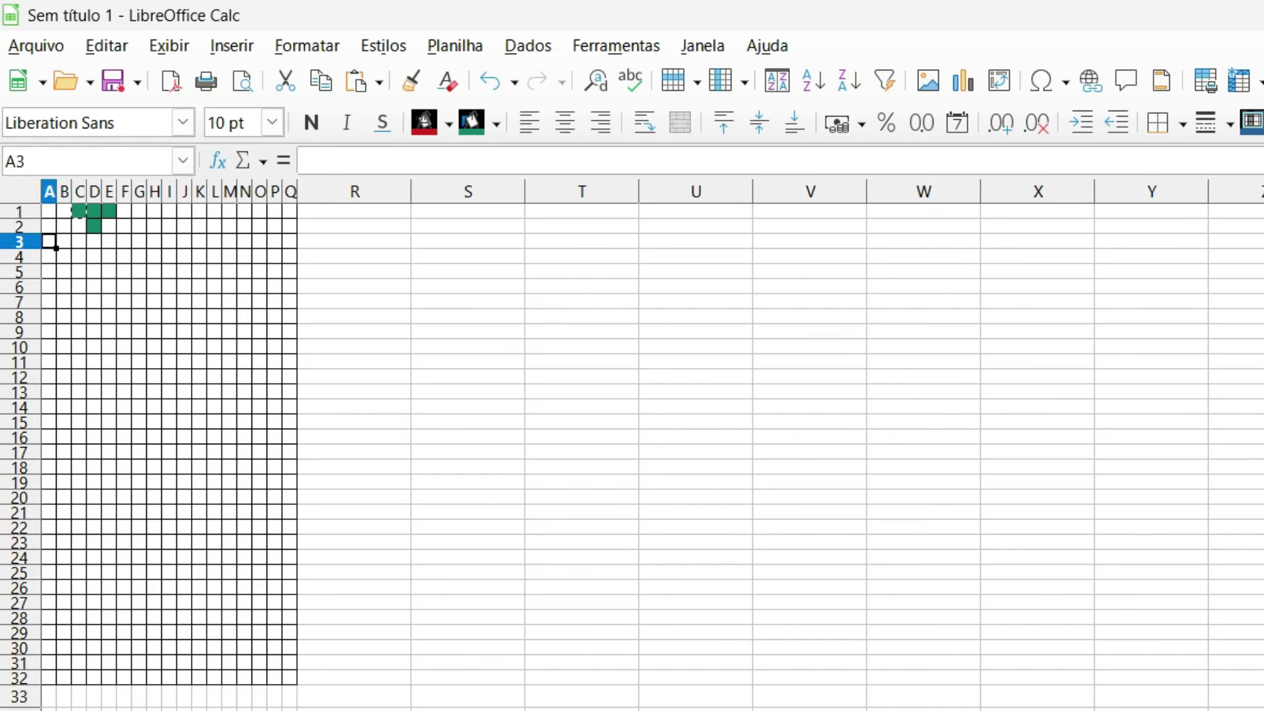
{"action": "left_click", "coordinate": [56, 250]}
{"action": "left_click_drag", "start_coordinate": [53, 256], "coordinate": [66, 257]}
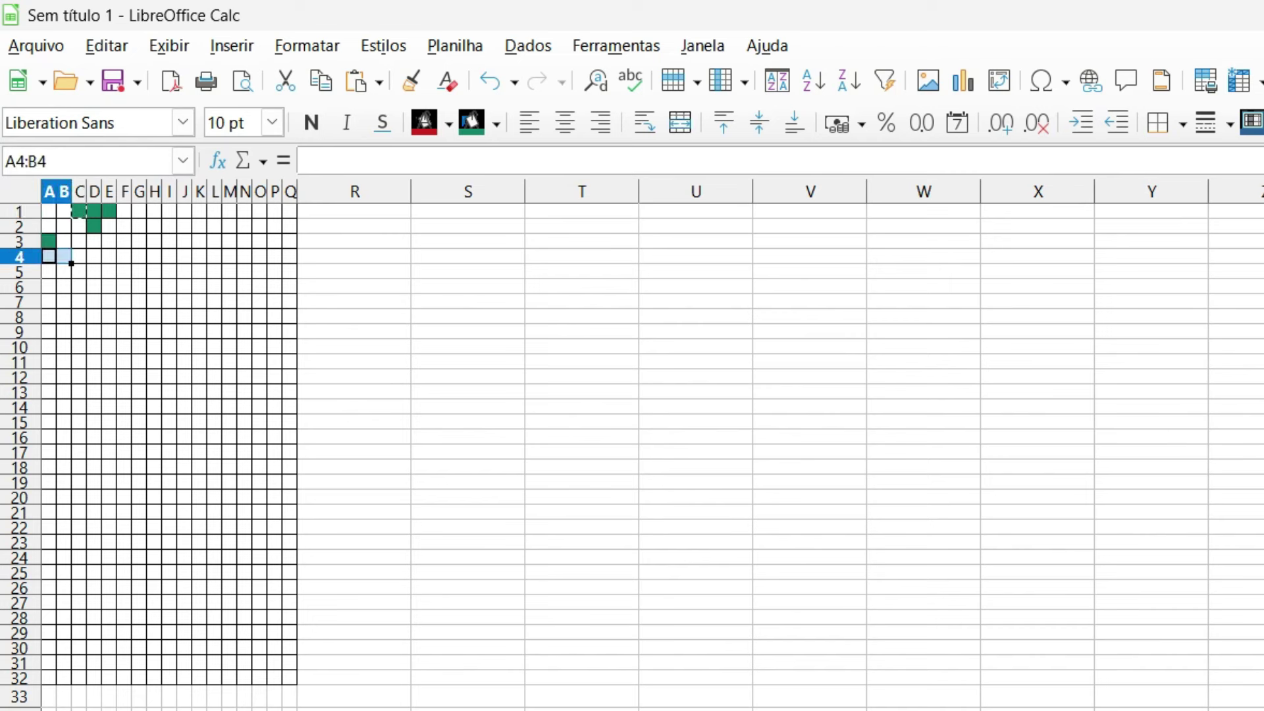
- Fill an inverted triangle from A7:G7 down to tip D10
{"action": "left_click_drag", "start_coordinate": [50, 301], "coordinate": [139, 301]}
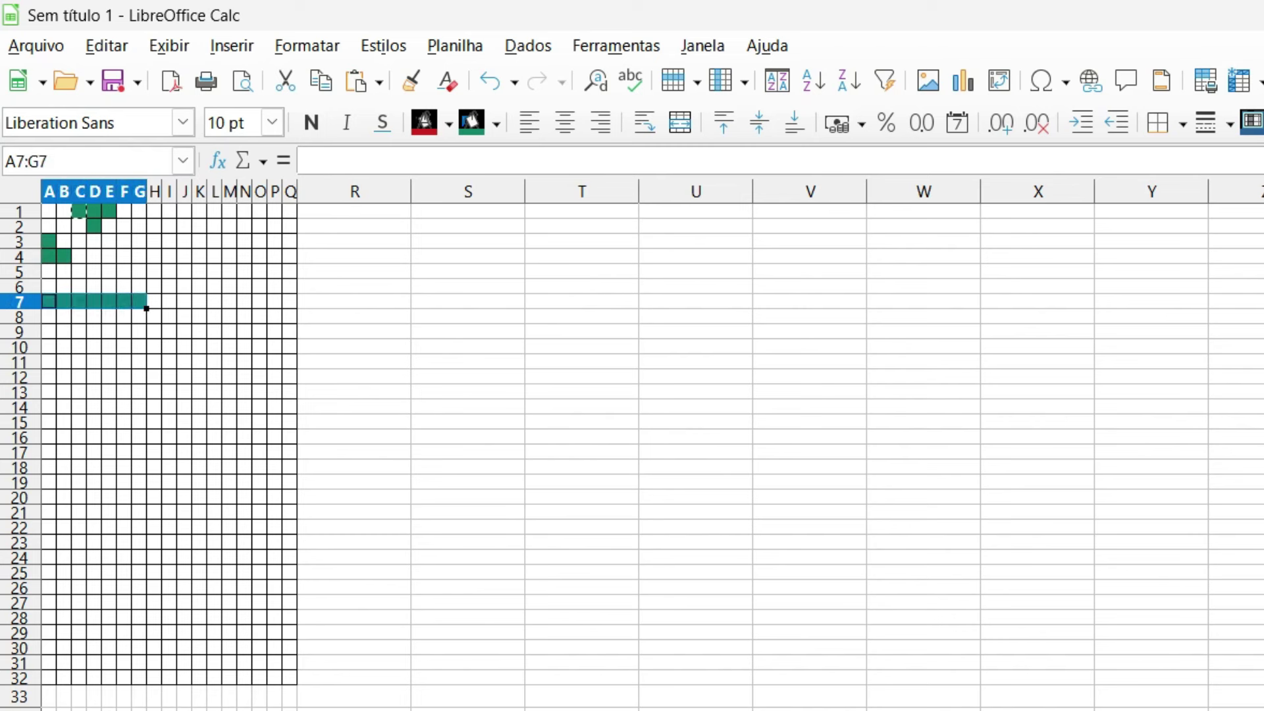
{"action": "mouse_move", "coordinate": [64, 316]}
{"action": "left_mouse_down"}
{"action": "mouse_move", "coordinate": [125, 316]}
{"action": "mouse_move", "coordinate": [109, 331]}
{"action": "left_mouse_up"}
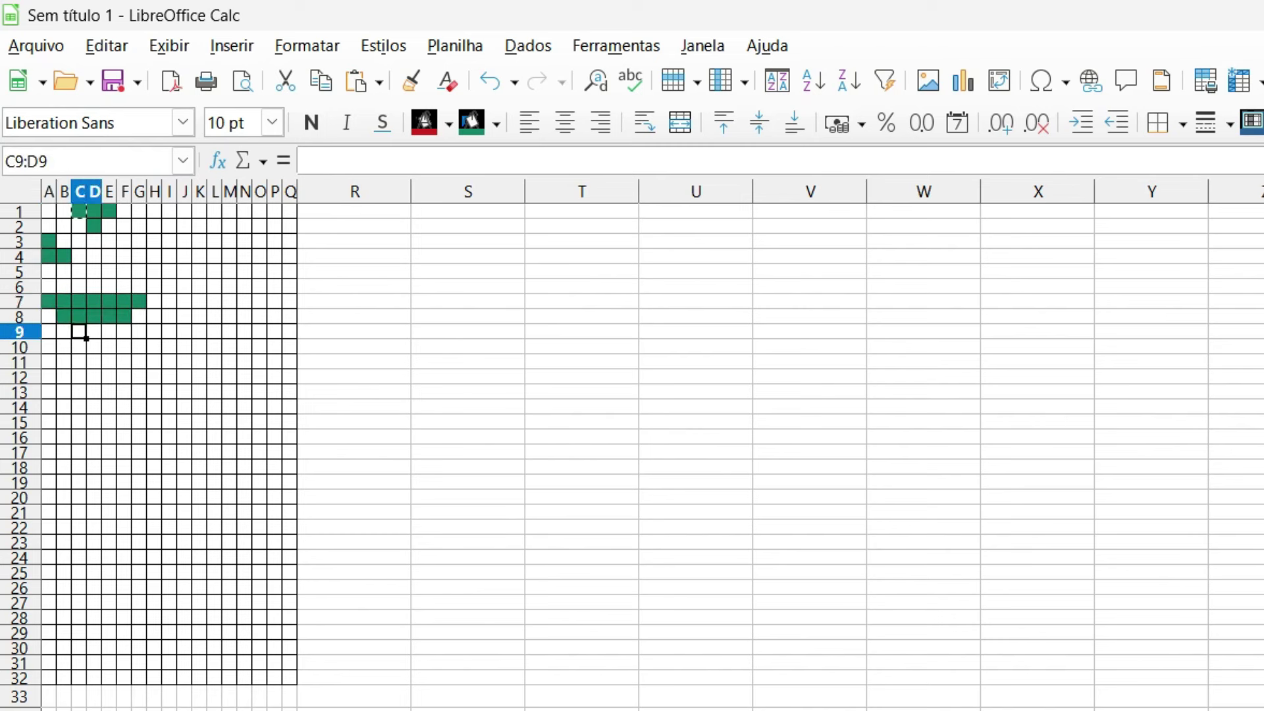
{"action": "left_click", "coordinate": [94, 346]}
{"action": "left_click", "coordinate": [94, 347]}
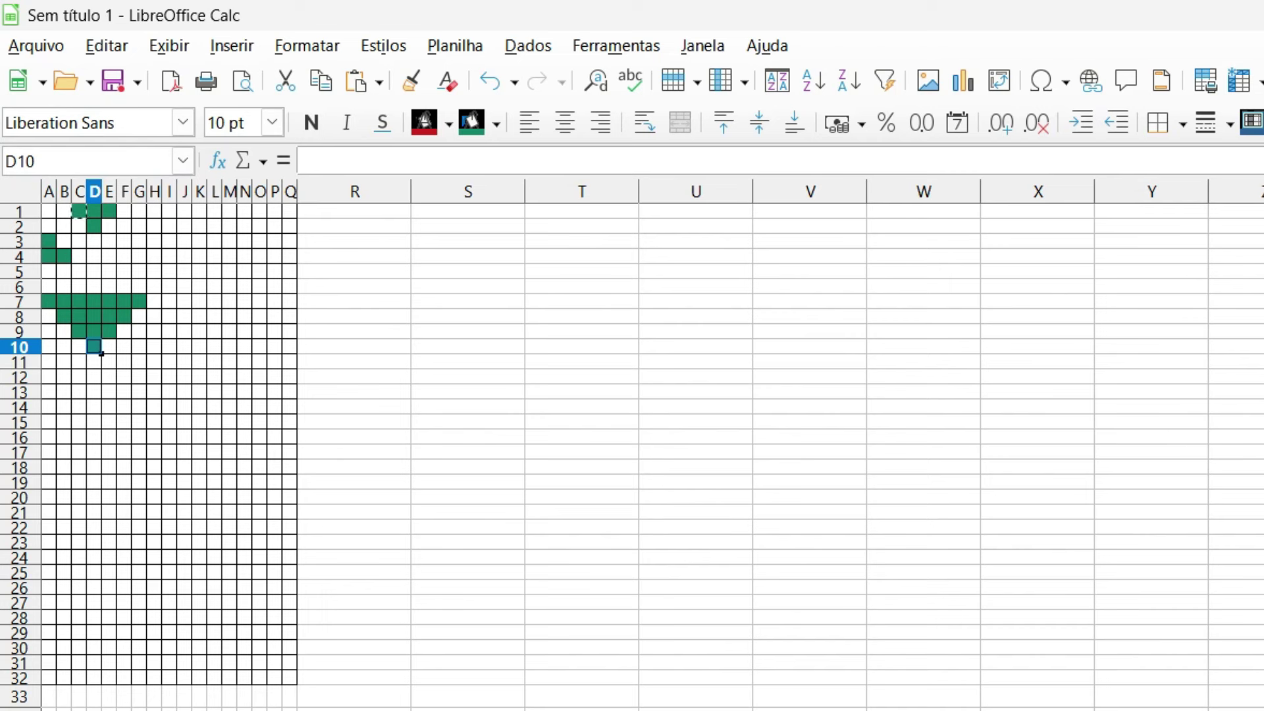
- Fill side marks A11 and A12:B12, plus an inverted triangle A15:G15 to C17:E17
{"action": "left_click", "coordinate": [49, 361]}
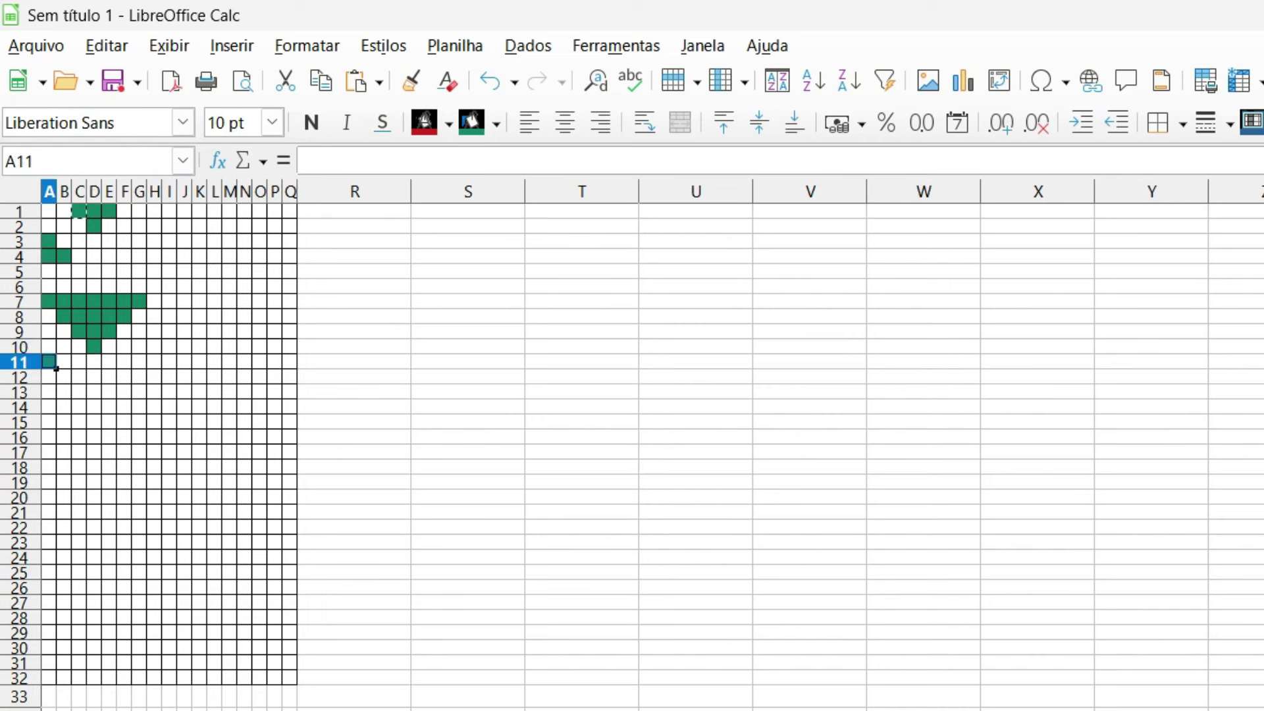
{"action": "left_click_drag", "start_coordinate": [49, 376], "coordinate": [64, 377]}
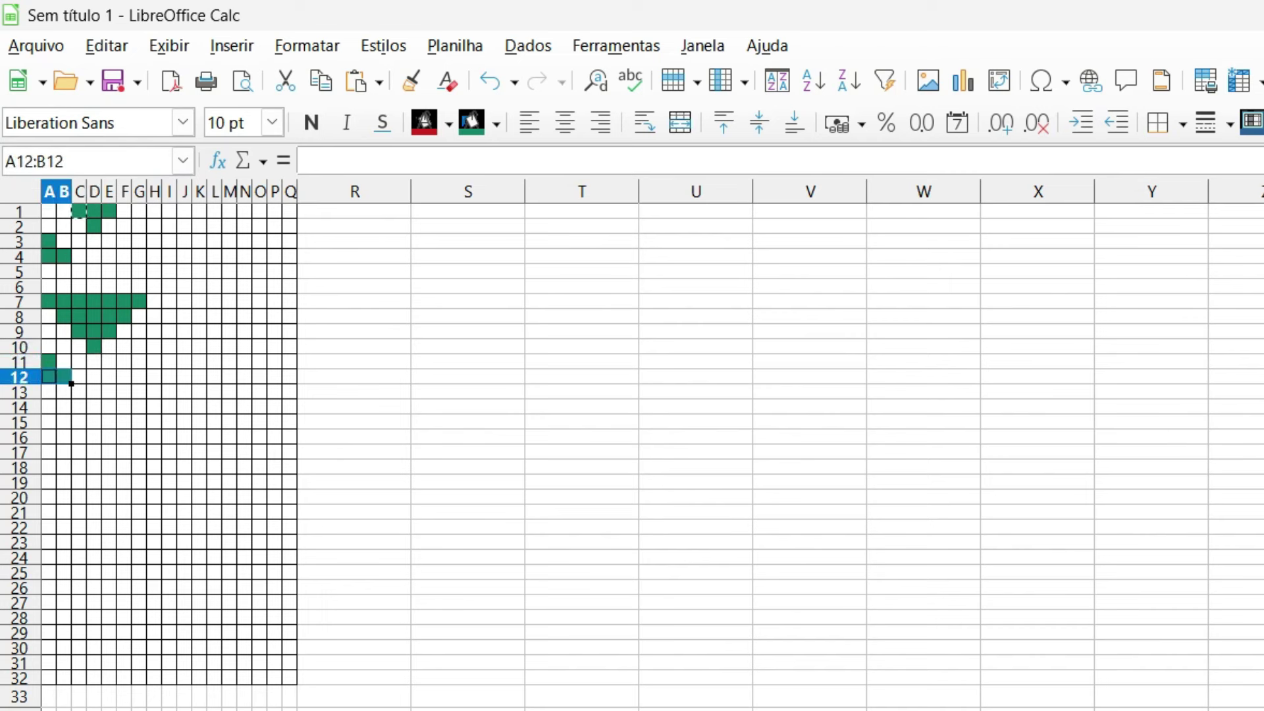
{"action": "left_click_drag", "start_coordinate": [49, 422], "coordinate": [139, 422]}
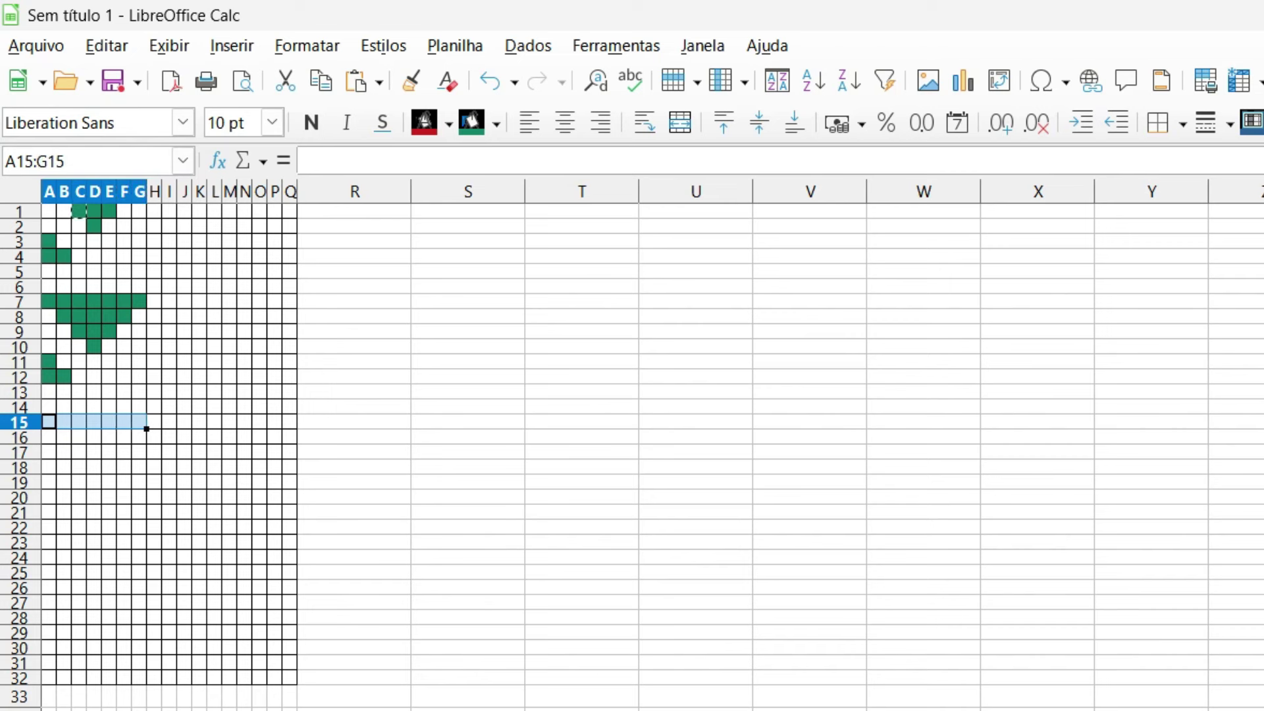
{"action": "mouse_move", "coordinate": [64, 437]}
{"action": "left_mouse_down"}
{"action": "mouse_move", "coordinate": [125, 438]}
{"action": "mouse_move", "coordinate": [109, 452]}
{"action": "left_mouse_up"}
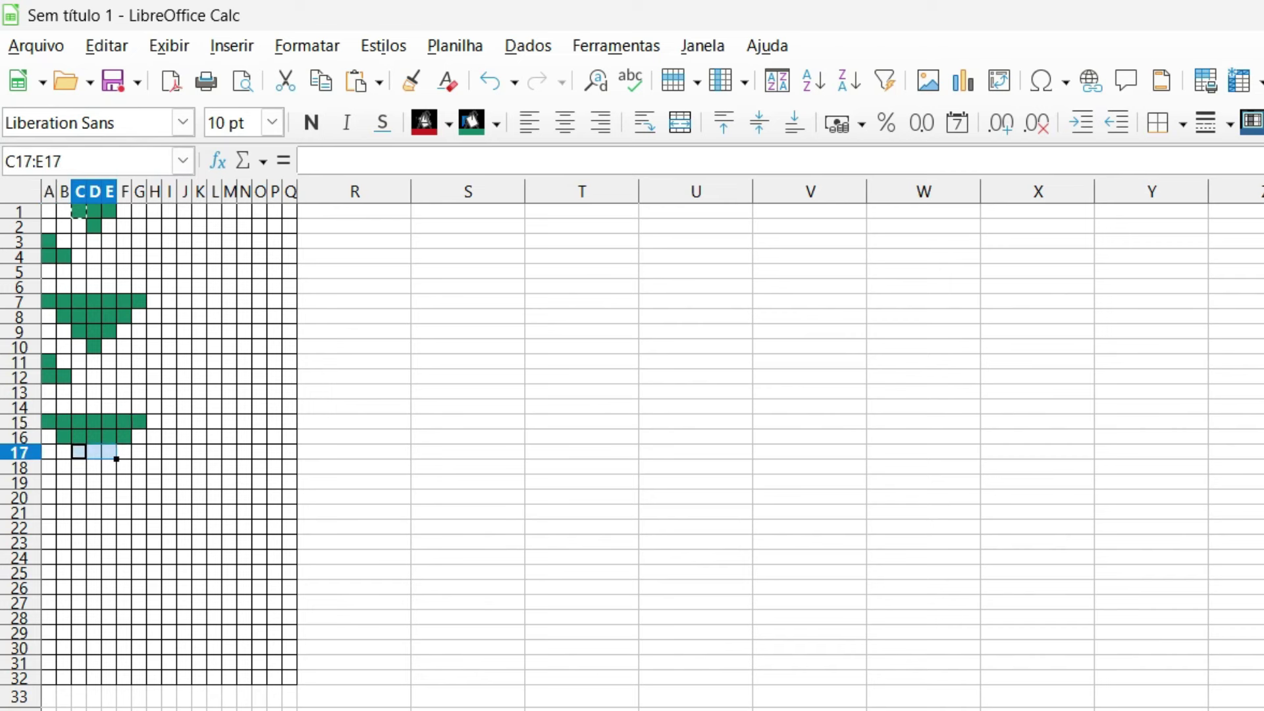
{"action": "left_click", "coordinate": [94, 466]}
{"action": "left_click", "coordinate": [94, 466]}
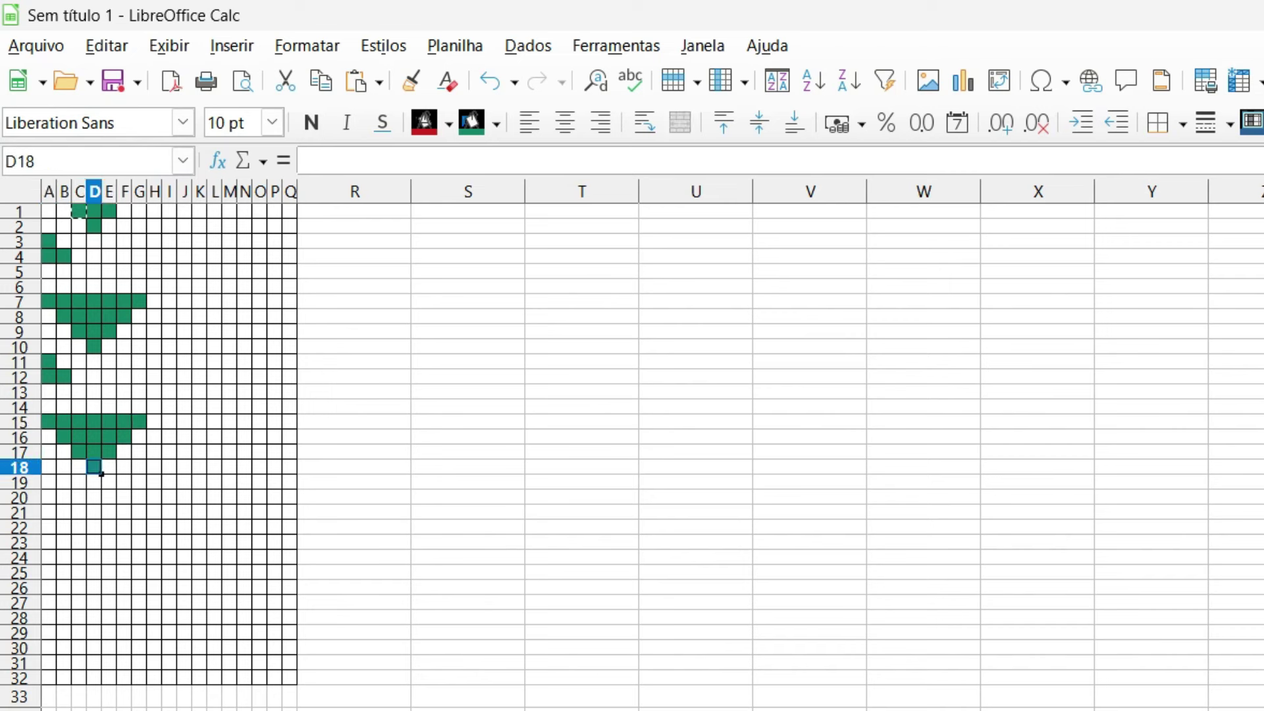
- Fill tip D18, side mark A19:B20, the rows 23–26 triangle and rows 27–28 green
{"action": "left_click", "coordinate": [49, 482]}
{"action": "left_click_drag", "start_coordinate": [49, 497], "coordinate": [64, 497]}
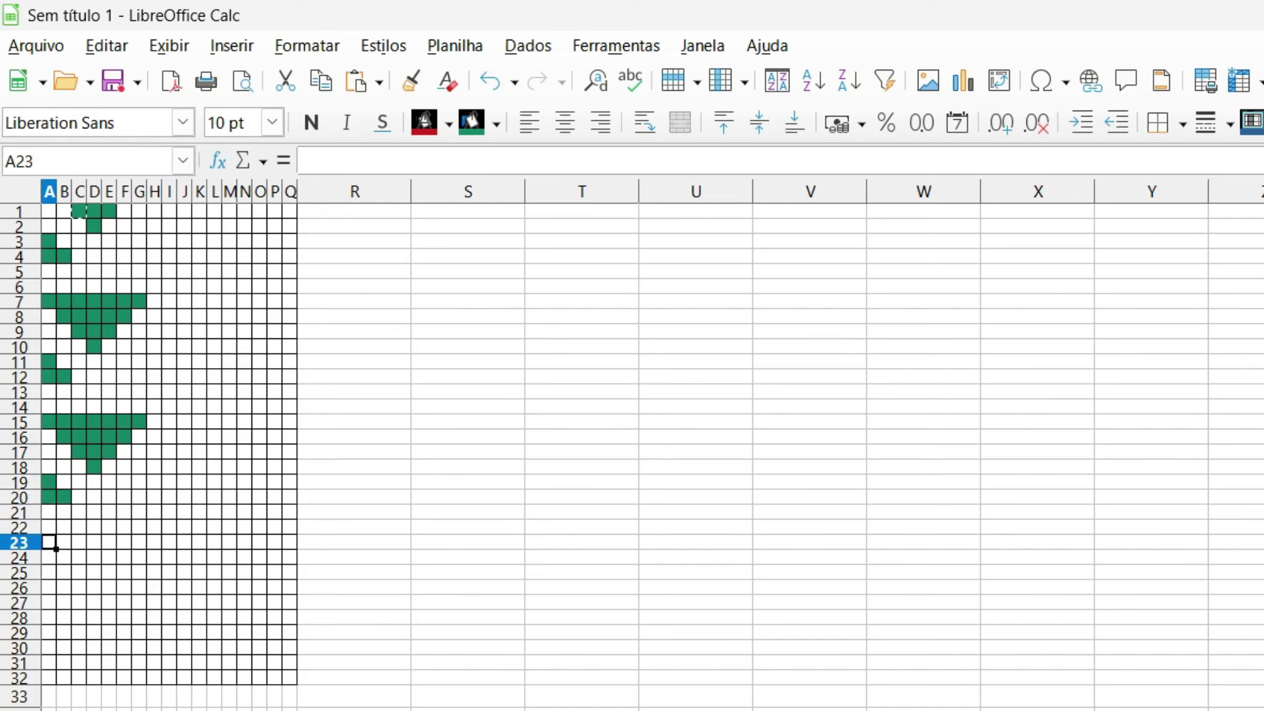
{"action": "left_click_drag", "start_coordinate": [49, 542], "coordinate": [139, 542]}
{"action": "mouse_move", "coordinate": [64, 557]}
{"action": "left_mouse_down"}
{"action": "mouse_move", "coordinate": [125, 557]}
{"action": "mouse_move", "coordinate": [109, 572]}
{"action": "left_mouse_up"}
{"action": "left_click", "coordinate": [94, 587]}
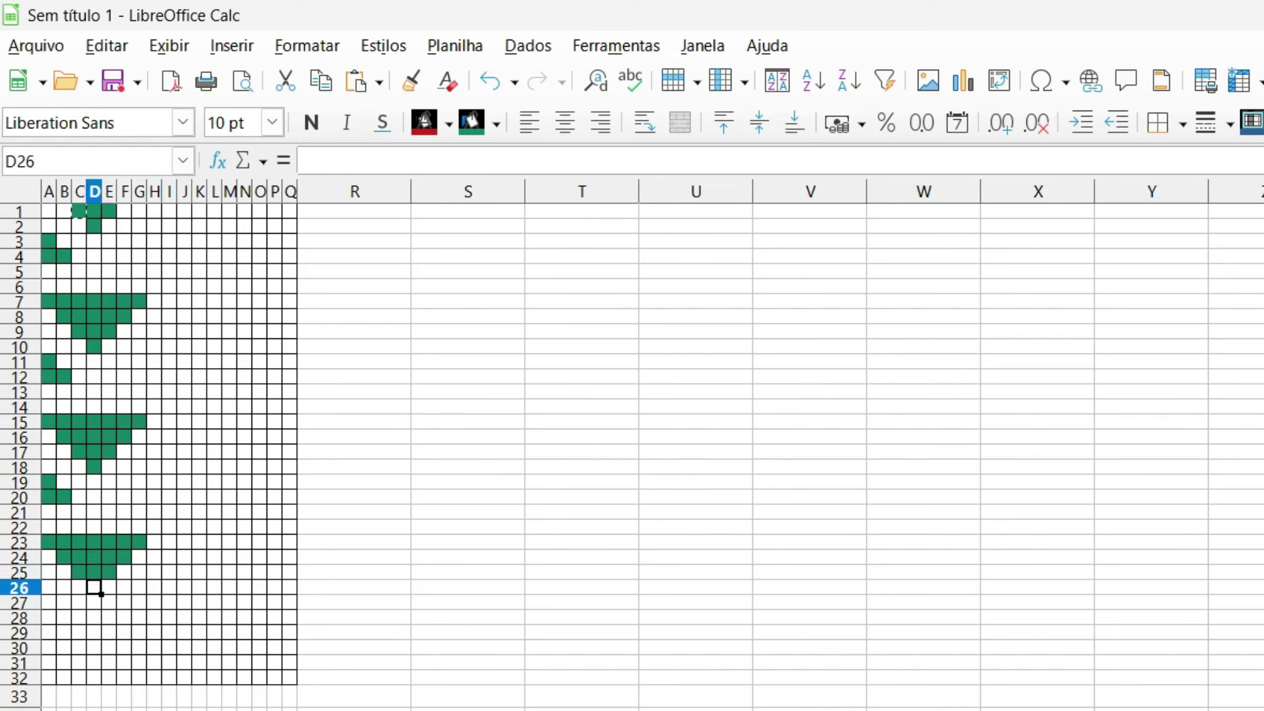
{"action": "left_click", "coordinate": [94, 587]}
{"action": "left_click", "coordinate": [49, 602]}
{"action": "left_click_drag", "start_coordinate": [49, 617], "coordinate": [139, 647]}
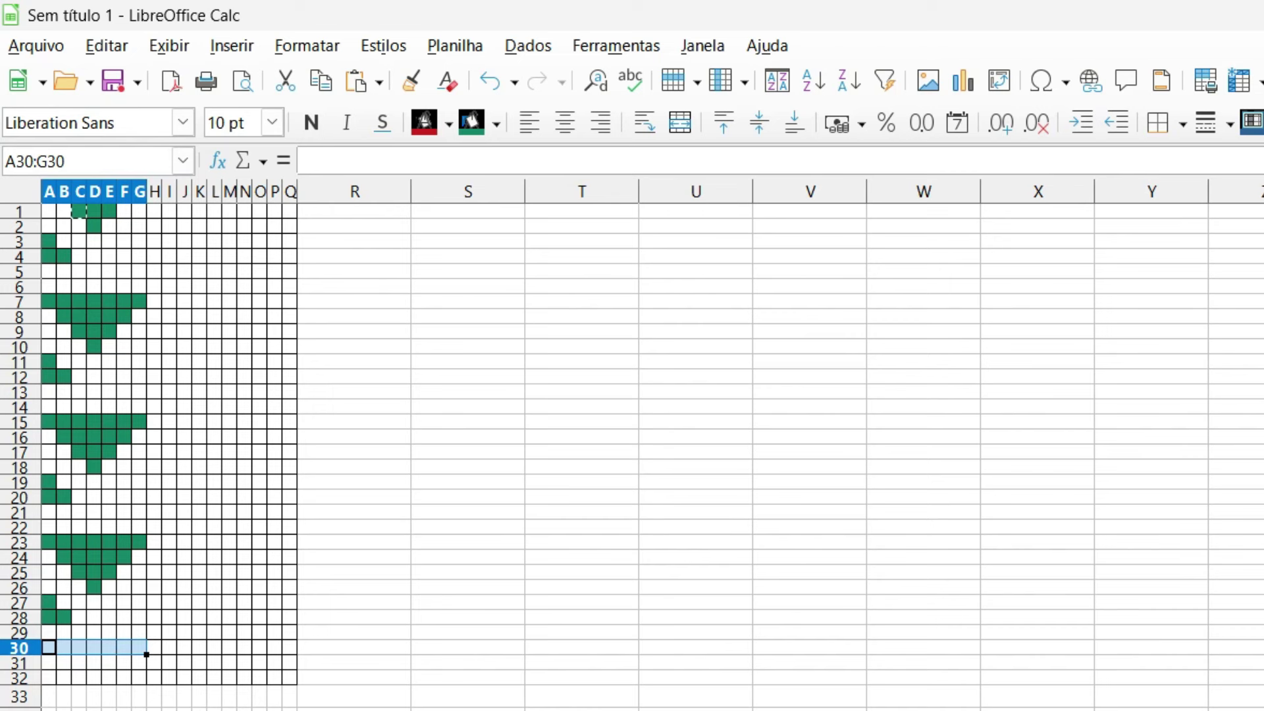
- Fill a triangle across rows 30–32, then remove its fill again
{"action": "key", "text": "ctrl+y"}
{"action": "mouse_move", "coordinate": [64, 662]}
{"action": "left_mouse_down"}
{"action": "mouse_move", "coordinate": [125, 663]}
{"action": "mouse_move", "coordinate": [110, 677]}
{"action": "left_mouse_up"}
{"action": "key", "text": "ctrl+y"}
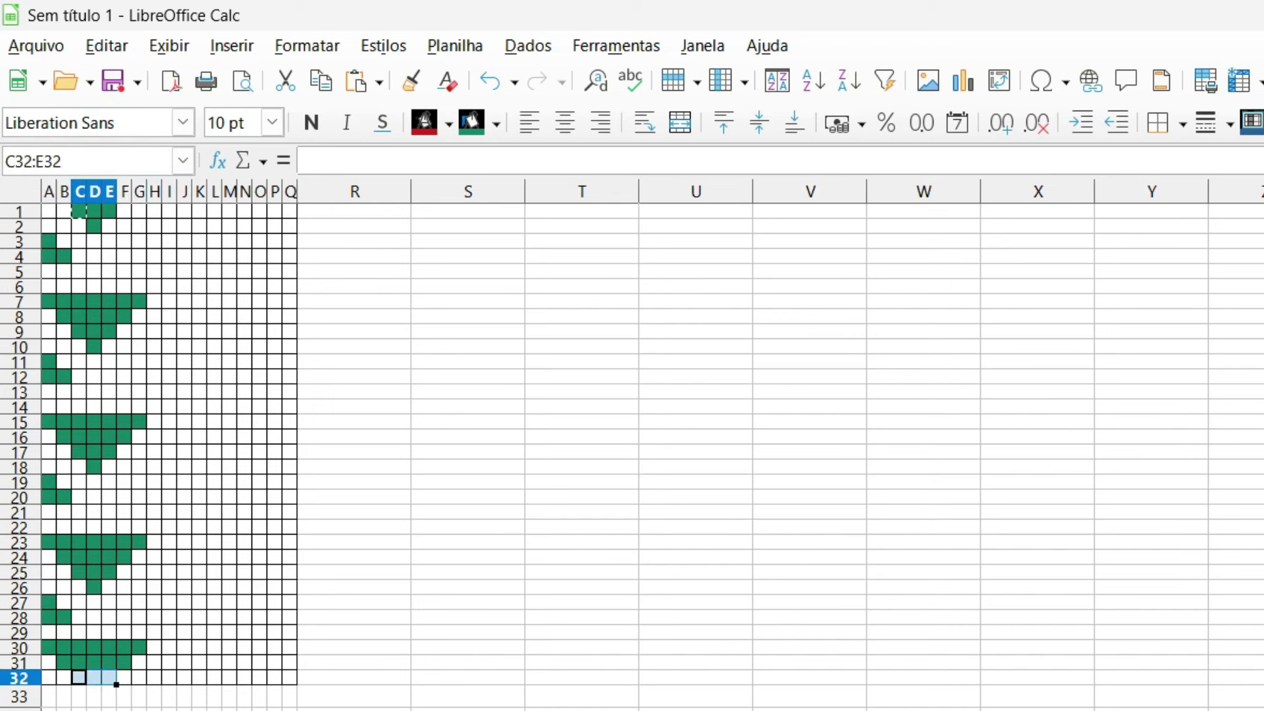
{"action": "key", "text": "ctrl+y"}
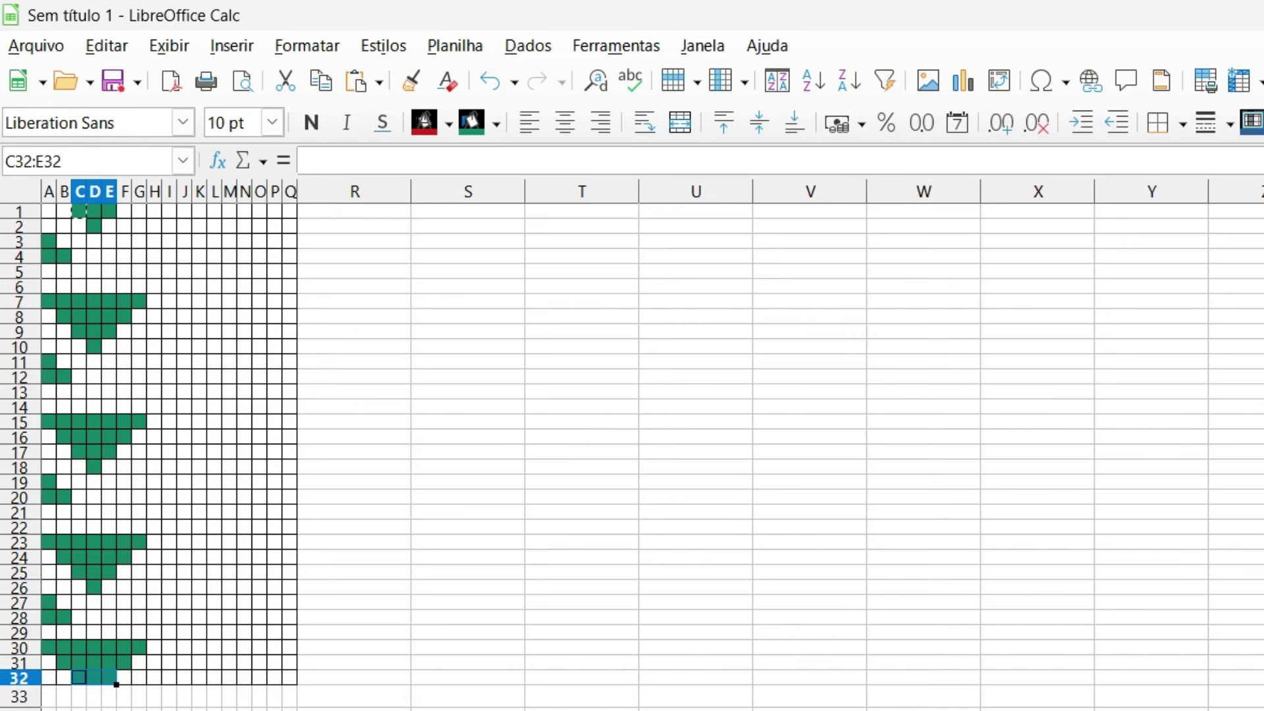
{"action": "left_click", "coordinate": [154, 632]}
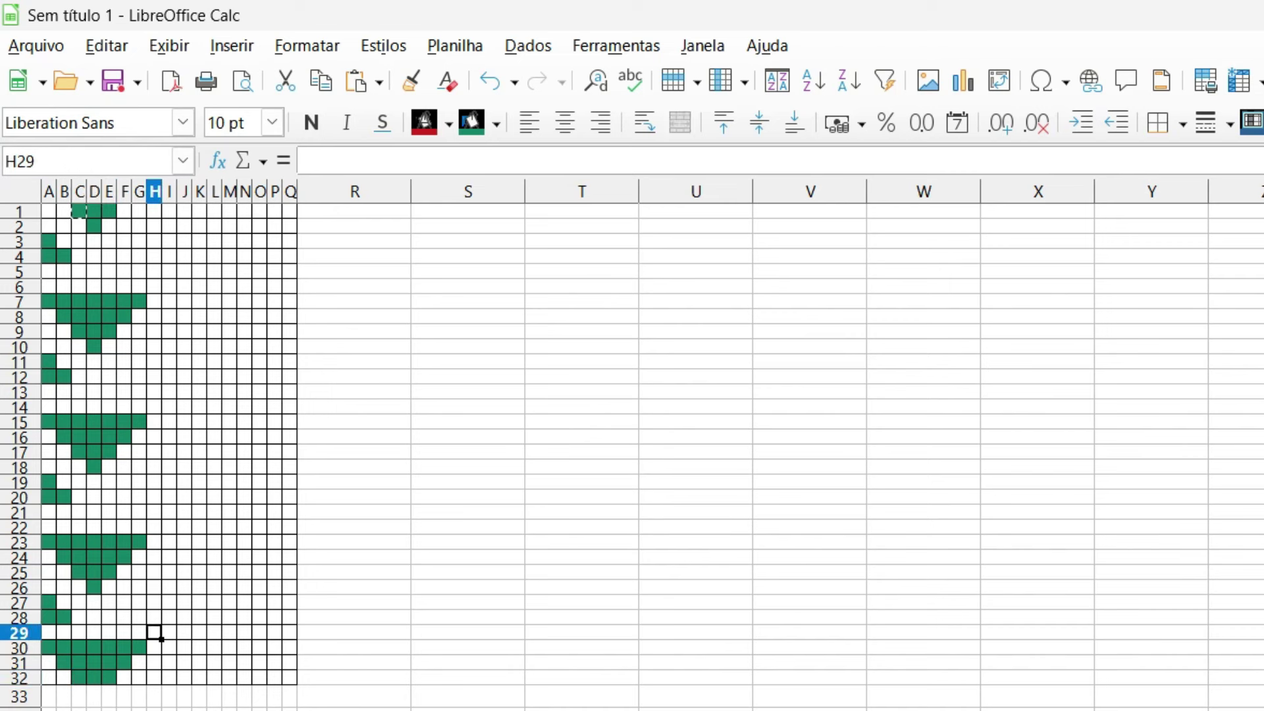
{"action": "left_click_drag", "start_coordinate": [49, 648], "coordinate": [139, 677]}
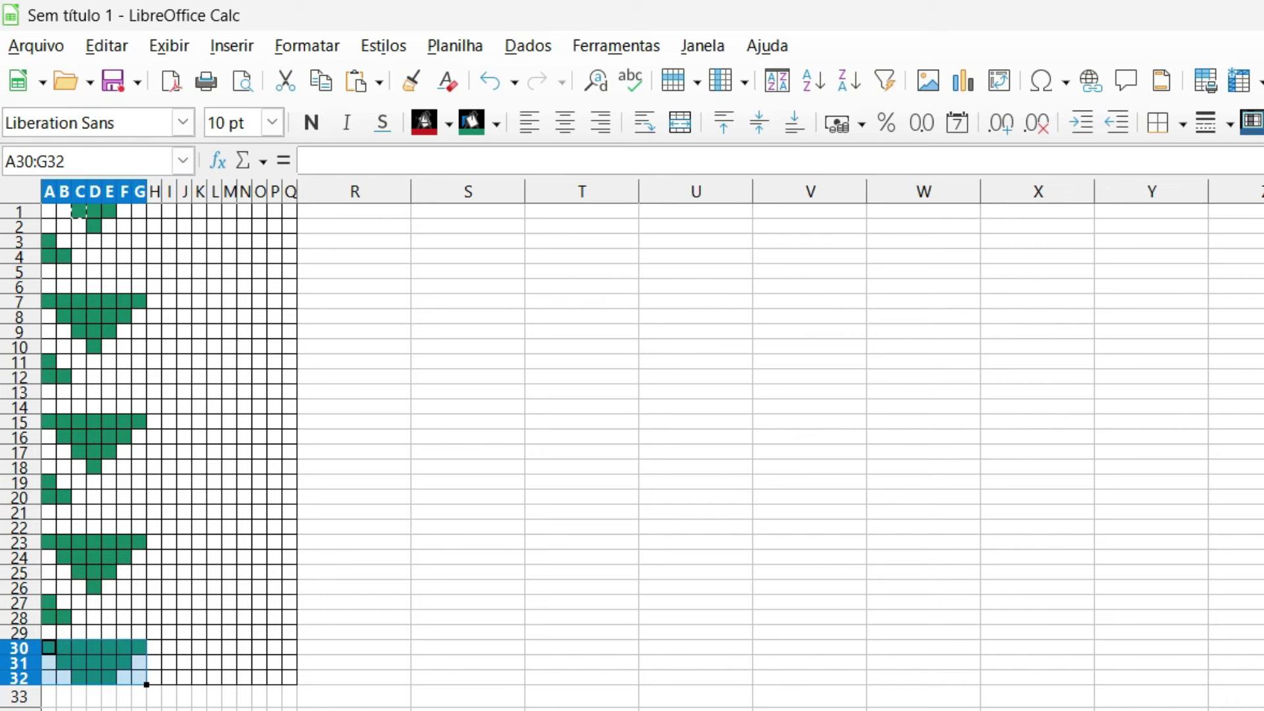
{"action": "left_click", "coordinate": [495, 123]}
{"action": "left_click", "coordinate": [495, 123]}
{"action": "left_click", "coordinate": [471, 123]}
- Jump to D35 and redraw the triangle one row lower, filling A31:G31 and B32:F32
{"action": "left_click", "coordinate": [92, 161]}
{"action": "type", "text": "D35"}
{"action": "key", "text": "Return"}
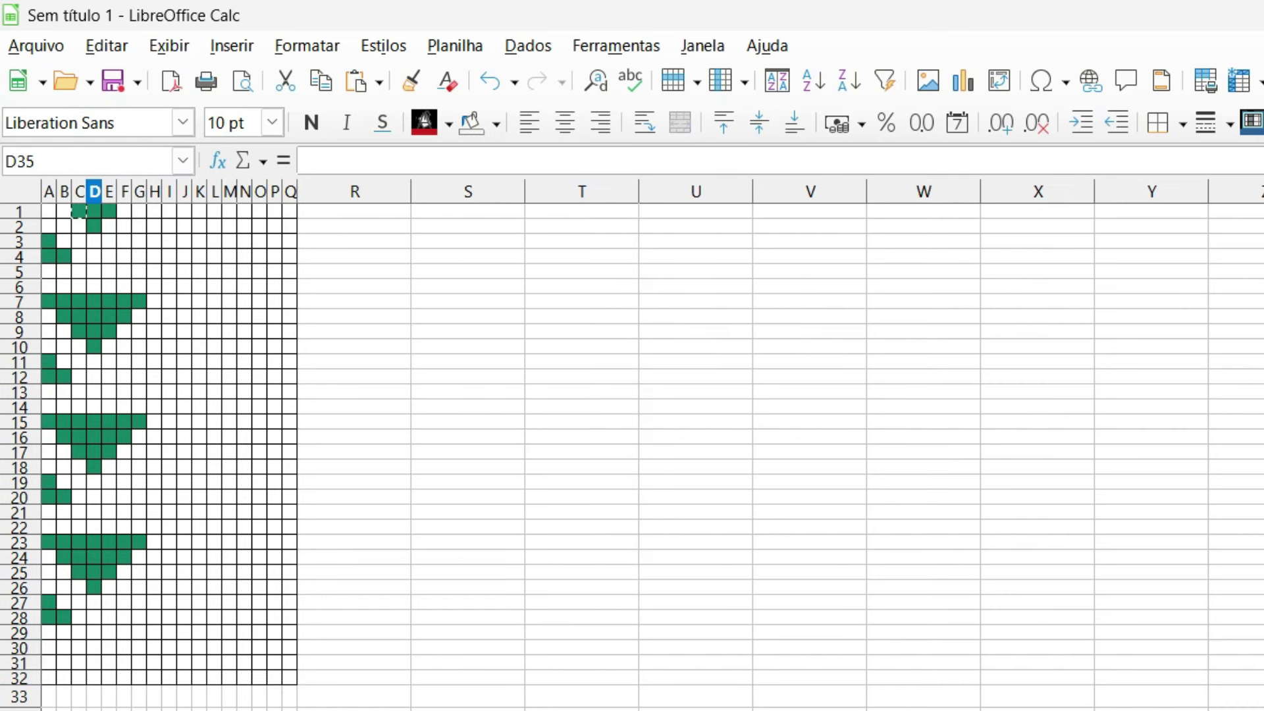
{"action": "left_click_drag", "start_coordinate": [49, 662], "coordinate": [140, 662]}
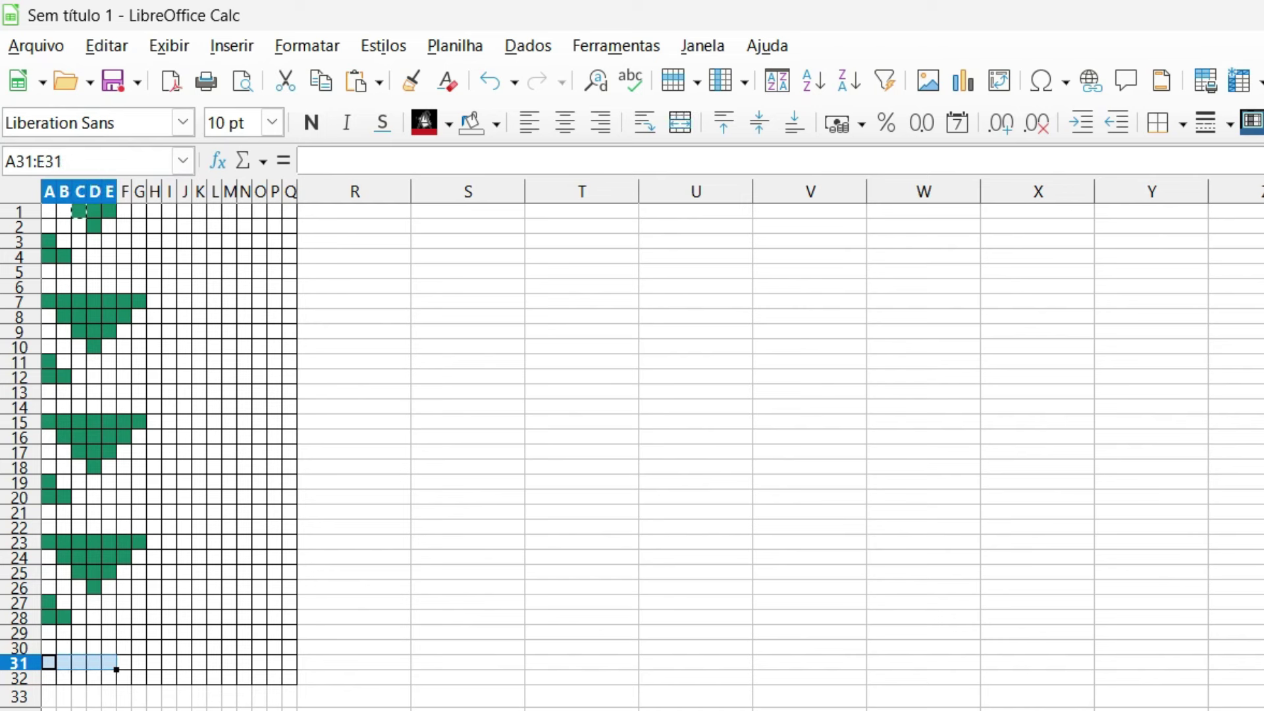
{"action": "left_click", "coordinate": [471, 123]}
{"action": "left_click_drag", "start_coordinate": [64, 677], "coordinate": [124, 678]}
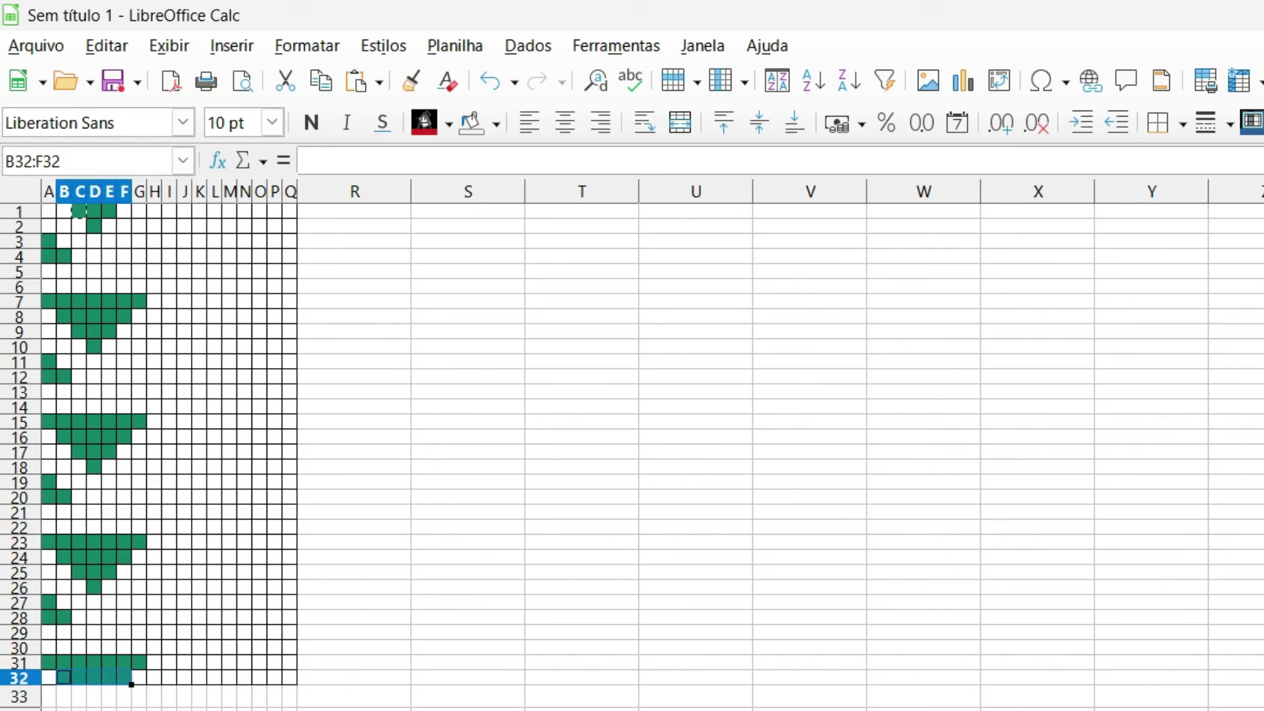
- Start a triangle in columns F–J by filling H30, G29:I29 and F28:J28 green
{"action": "left_click", "coordinate": [155, 648]}
{"action": "key", "text": "ctrl+shift+y"}
{"action": "left_click_drag", "start_coordinate": [140, 633], "coordinate": [186, 618]}
{"action": "key", "text": "ctrl+shift+y"}
{"action": "key", "text": "ctrl+shift+y"}
- Fill E27:K27 and the inverted triangle from E19:K19 down to tip H22 green
{"action": "left_click_drag", "start_coordinate": [109, 603], "coordinate": [200, 602]}
{"action": "key", "text": "ctrl+shift+y"}
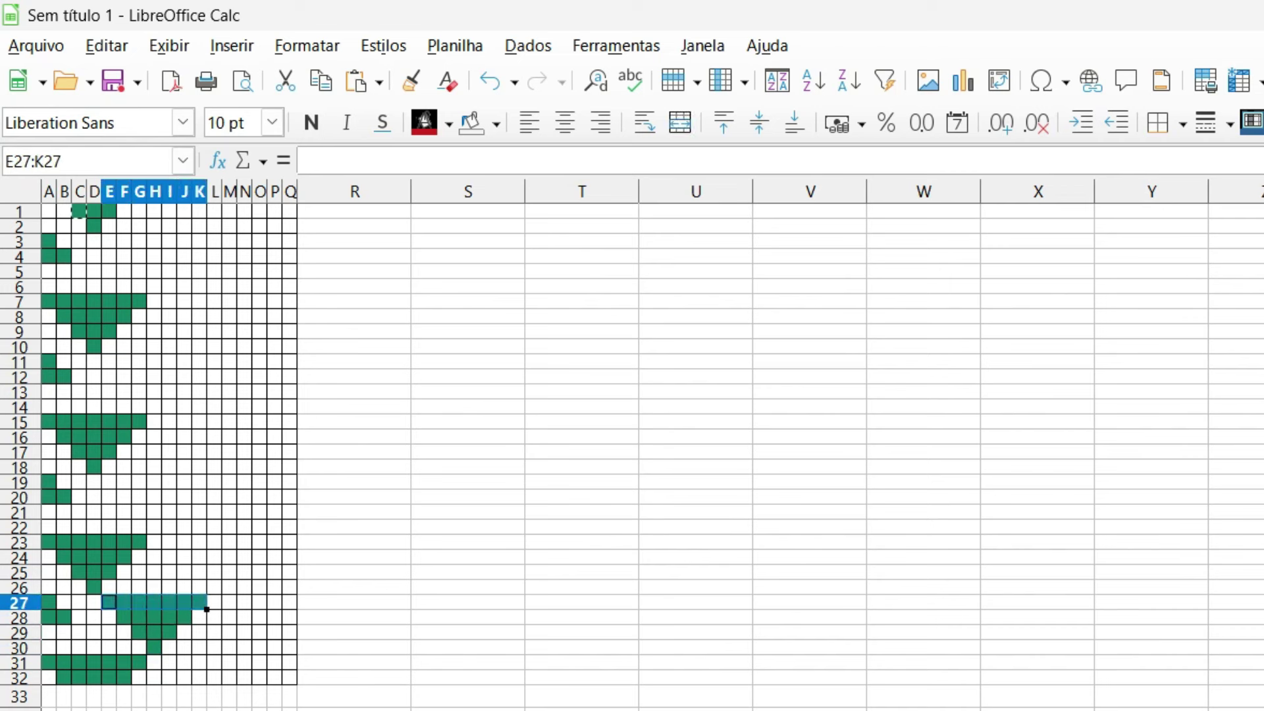
{"action": "left_click", "coordinate": [155, 527]}
{"action": "key", "text": "ctrl+shift+y"}
{"action": "left_click_drag", "start_coordinate": [140, 511], "coordinate": [185, 498]}
{"action": "key", "text": "ctrl+shift+y"}
{"action": "key", "text": "ctrl+shift+y"}
{"action": "left_click_drag", "start_coordinate": [109, 482], "coordinate": [200, 482]}
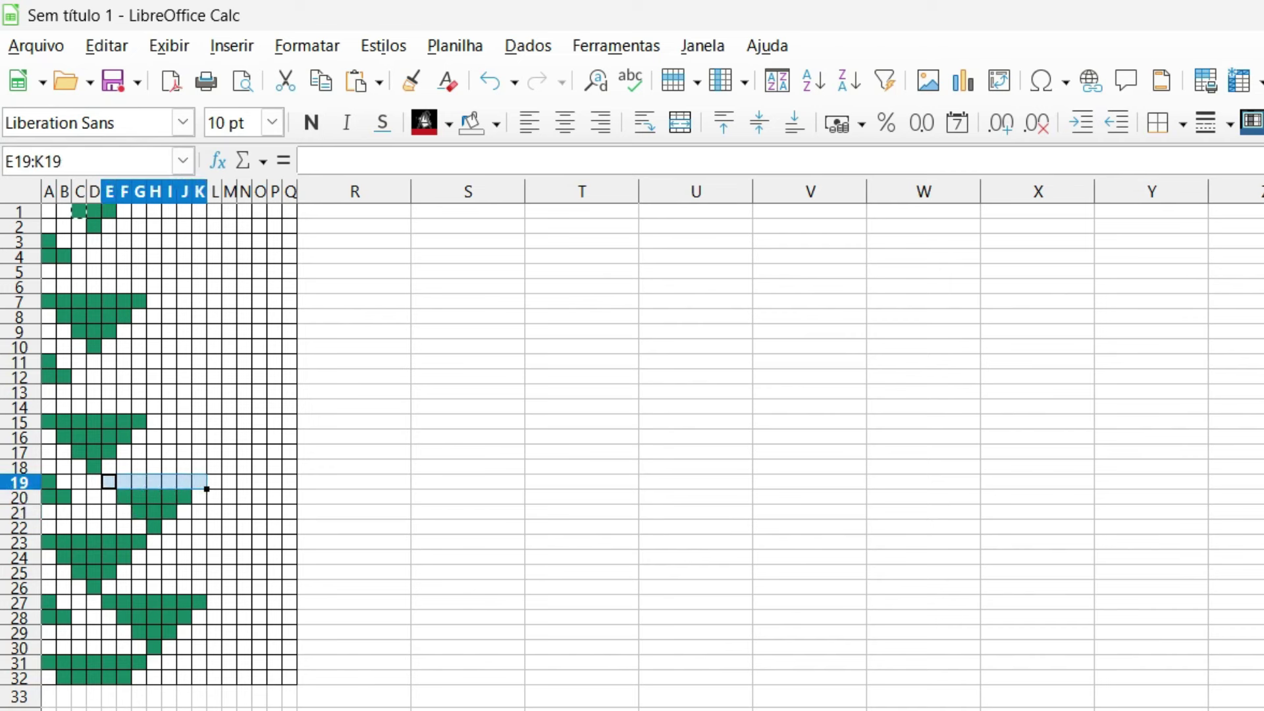
{"action": "key", "text": "ctrl+shift+y"}
{"action": "left_click", "coordinate": [155, 407]}
- Fill inverted triangles E11:K11 to tip H14 and E3:K3 to tip H6 green
{"action": "key", "text": "ctrl+shift+y"}
{"action": "key", "text": "ctrl+shift+y"}
{"action": "left_click_drag", "start_coordinate": [140, 391], "coordinate": [185, 377]}
{"action": "left_click", "coordinate": [125, 377]}
{"action": "key", "text": "ctrl+shift+y"}
{"action": "left_click_drag", "start_coordinate": [109, 361], "coordinate": [199, 361]}
{"action": "key", "text": "ctrl+shift+y"}
{"action": "left_click", "coordinate": [155, 286]}
{"action": "key", "text": "ctrl+shift+y"}
{"action": "left_click_drag", "start_coordinate": [140, 271], "coordinate": [185, 256]}
{"action": "key", "text": "ctrl+shift+y"}
{"action": "key", "text": "ctrl+shift+y"}
{"action": "left_click_drag", "start_coordinate": [110, 241], "coordinate": [200, 241]}
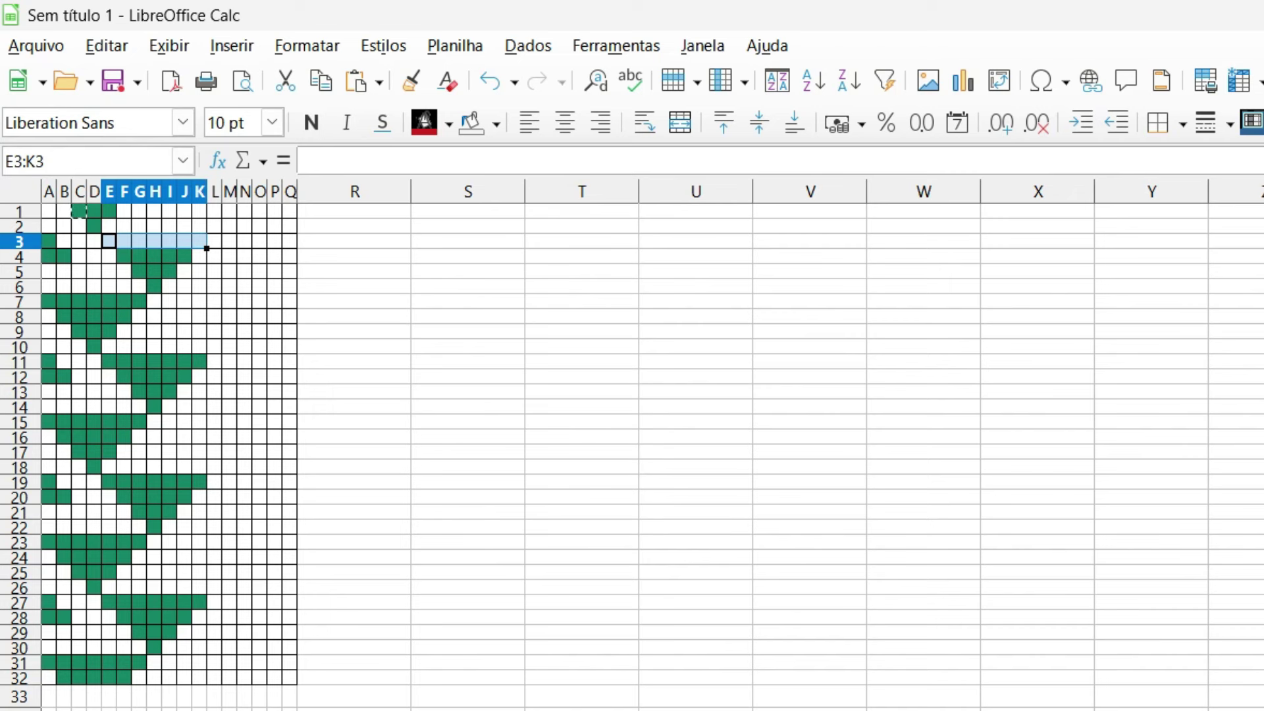
{"action": "key", "text": "ctrl+shift+y"}
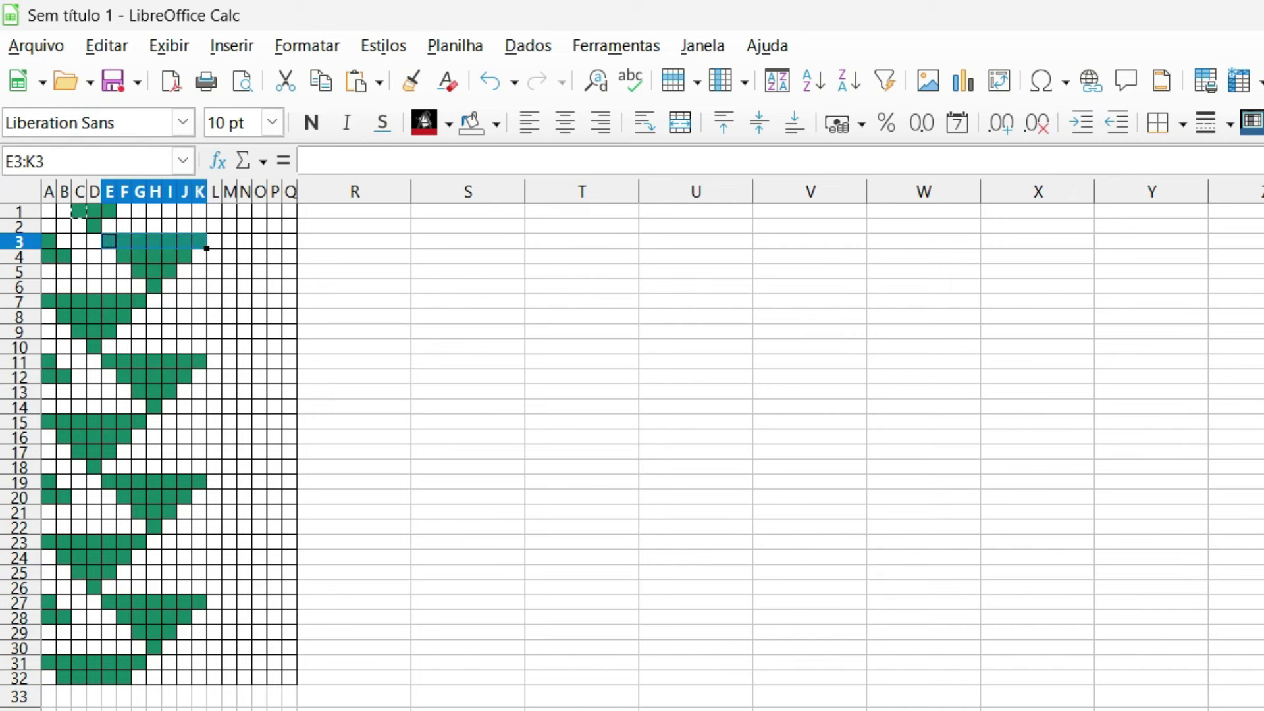
- Build an upright triangle from base J32:P32 through K31:O31 and L30:N30 to peak M29
{"action": "left_click_drag", "start_coordinate": [184, 678], "coordinate": [275, 678]}
{"action": "key", "text": "ctrl+shift+y"}
{"action": "mouse_move", "coordinate": [200, 662]}
{"action": "left_mouse_down"}
{"action": "mouse_move", "coordinate": [260, 662]}
{"action": "mouse_move", "coordinate": [245, 647]}
{"action": "left_mouse_up"}
{"action": "key", "text": "ctrl+shift+y"}
{"action": "left_click", "coordinate": [214, 648]}
{"action": "key", "text": "ctrl+shift+y"}
{"action": "left_click", "coordinate": [230, 632]}
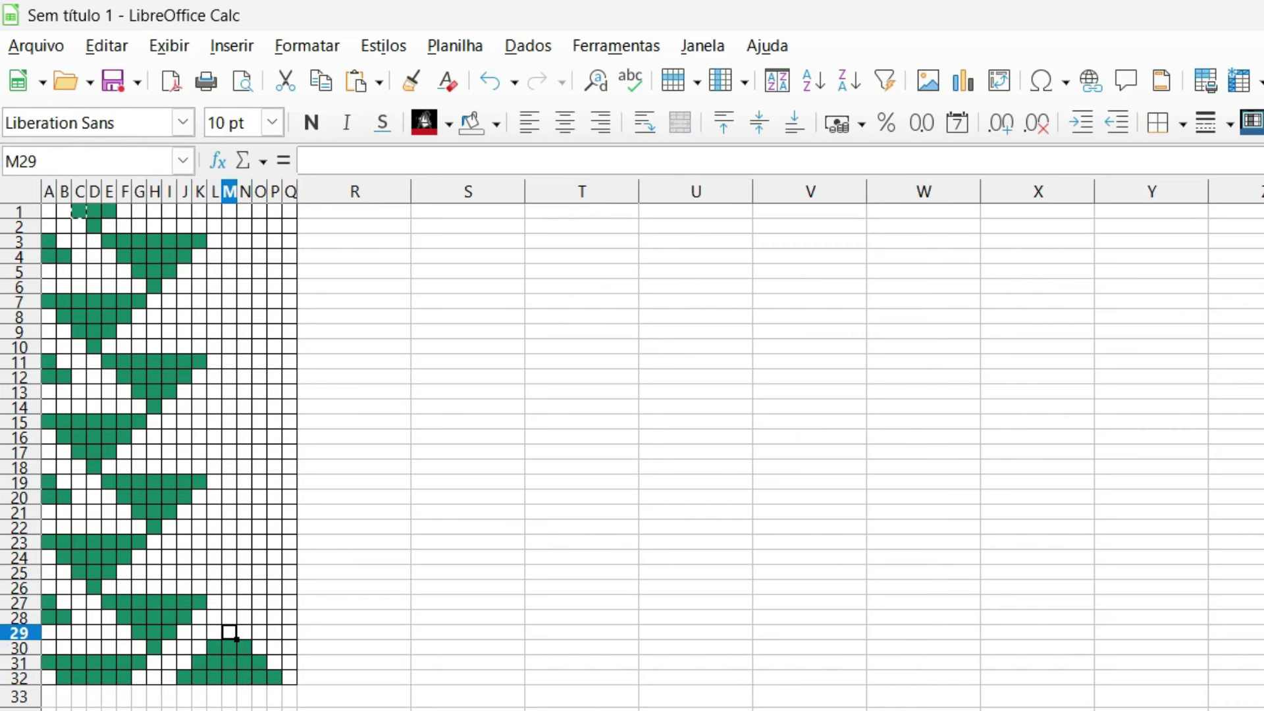
{"action": "left_click", "coordinate": [230, 632]}
- Select columns R through AF and change their width from 2,26 to 0,3 cm
{"action": "left_click", "coordinate": [354, 192]}
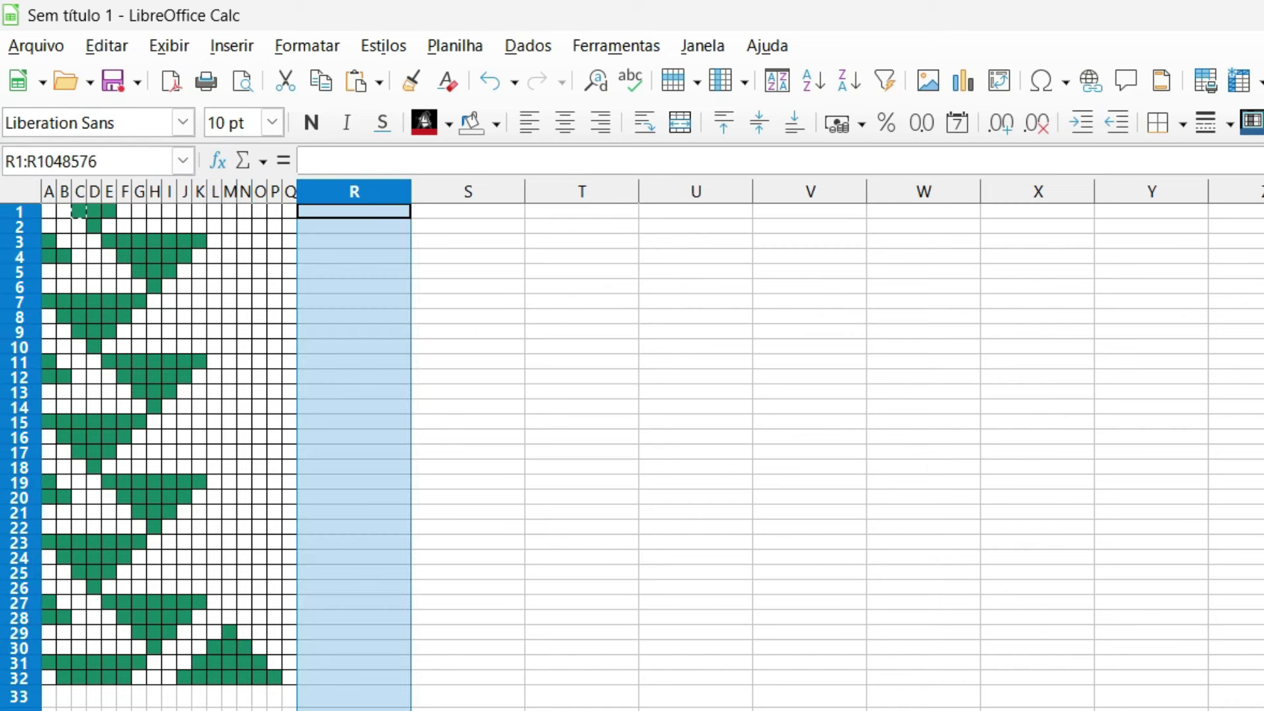
{"action": "left_click_drag", "start_coordinate": [355, 192], "coordinate": [1263, 192]}
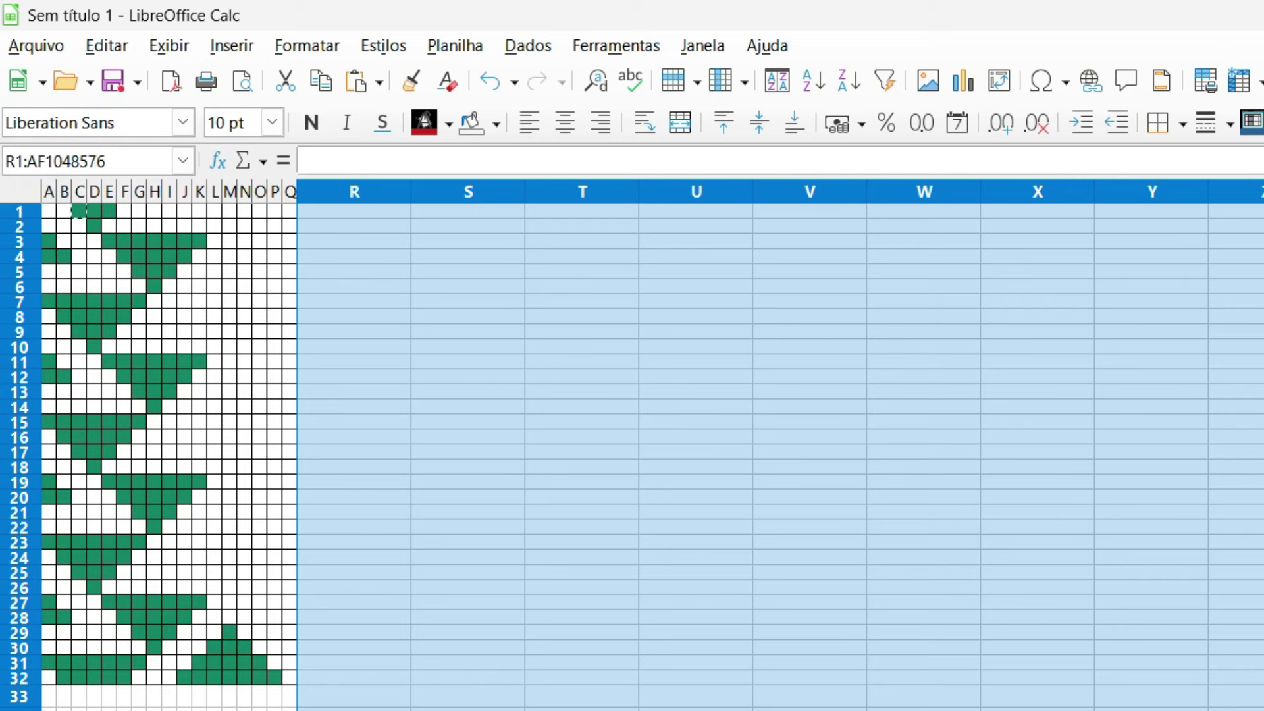
{"action": "right_click", "coordinate": [349, 190]}
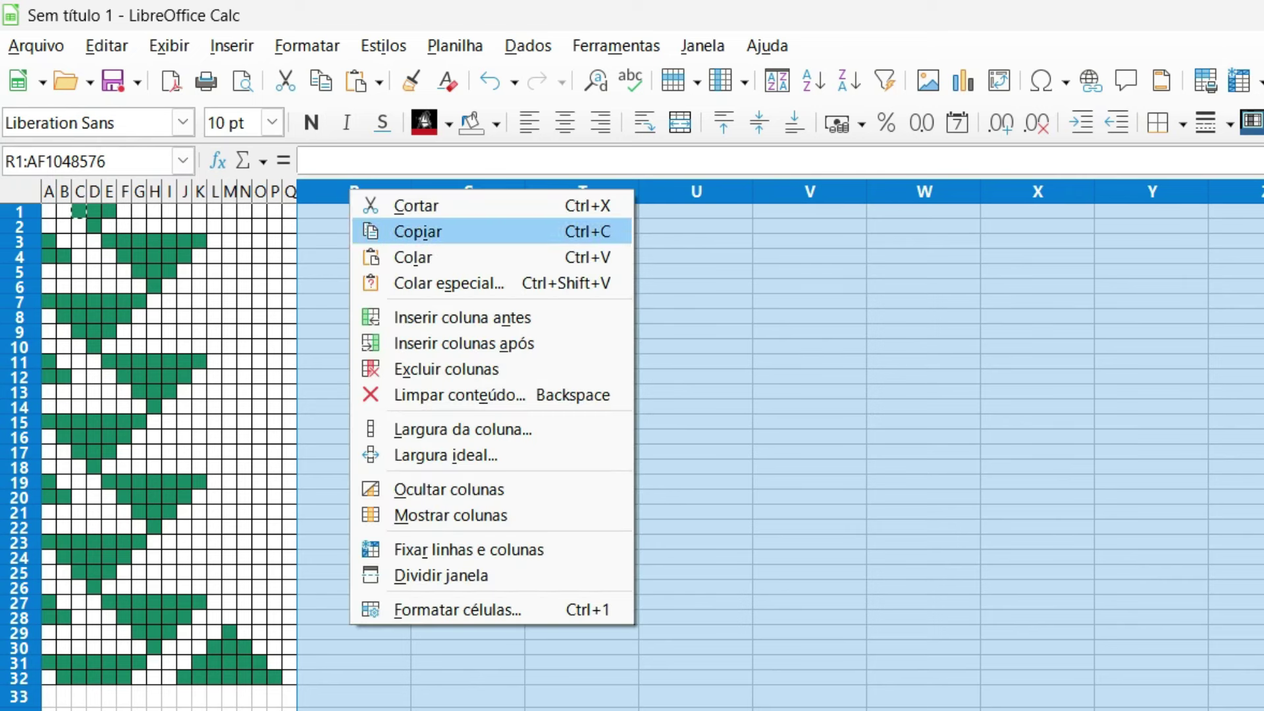
{"action": "left_click", "coordinate": [461, 429]}
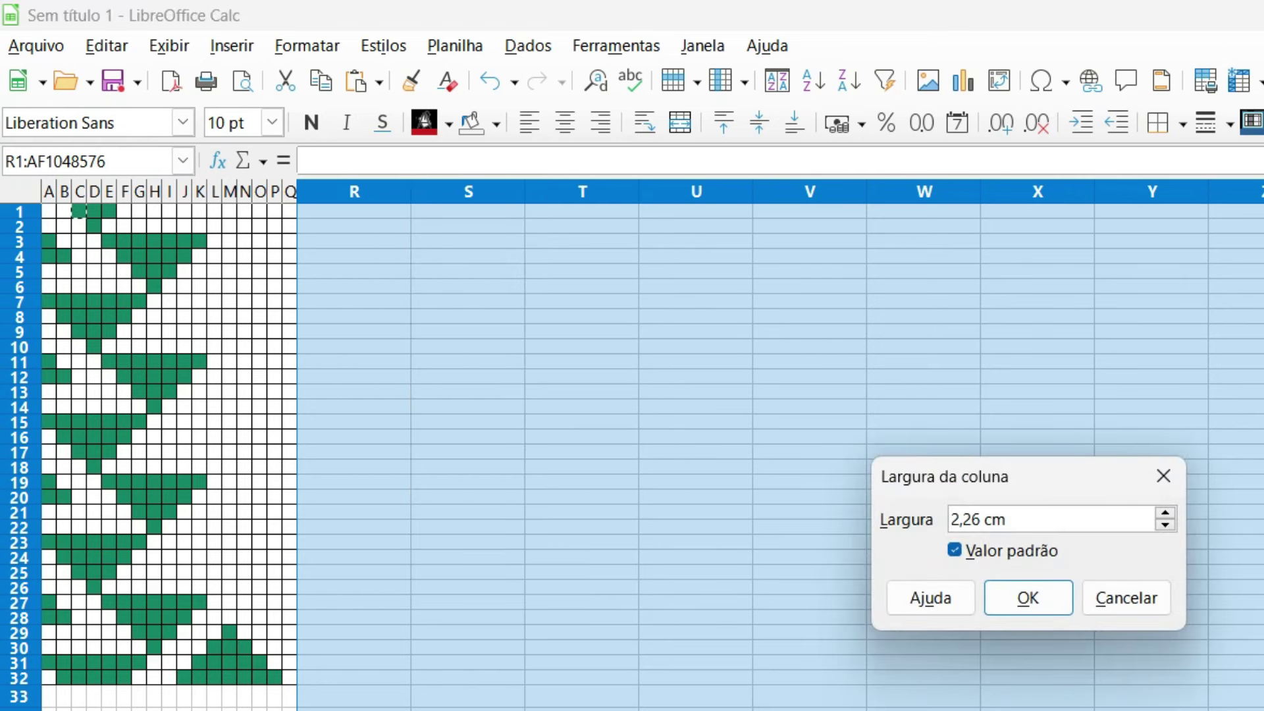
{"action": "key", "text": "alt+v"}
{"action": "left_click_drag", "start_coordinate": [982, 520], "coordinate": [952, 519]}
{"action": "type", "text": "0,3"}
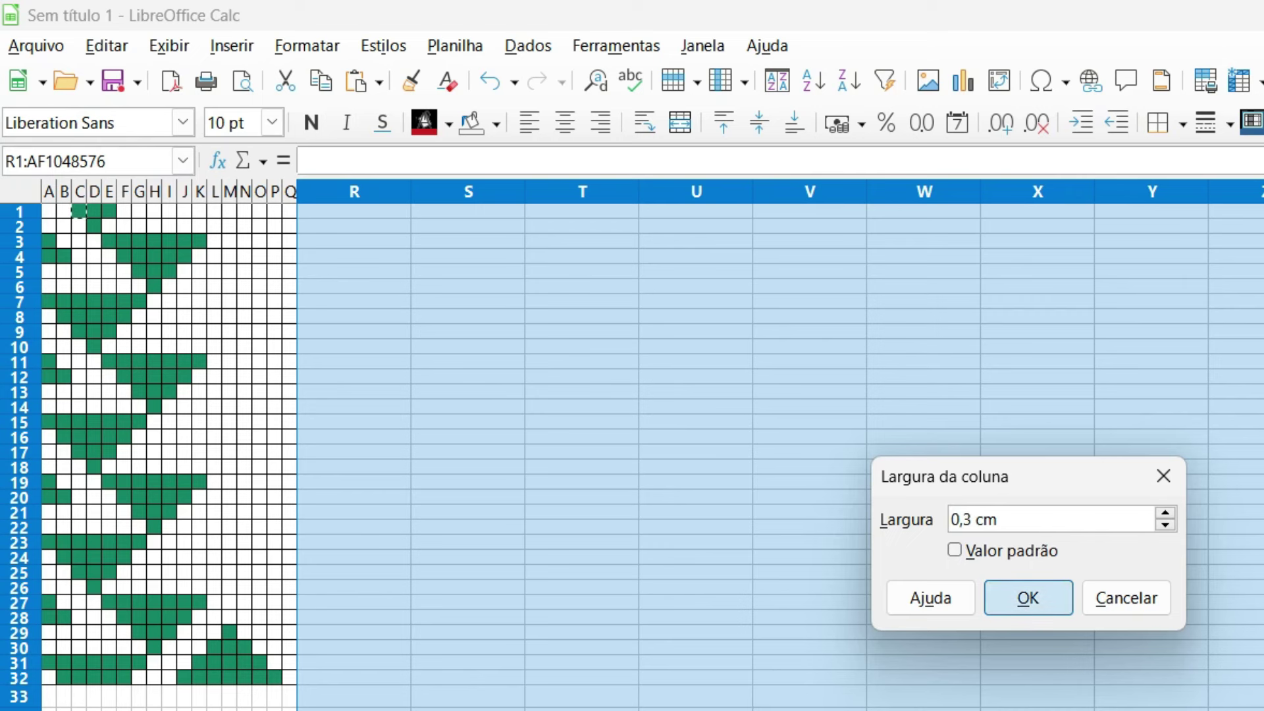
{"action": "key", "text": "Return"}
{"action": "left_click", "coordinate": [807, 708]}
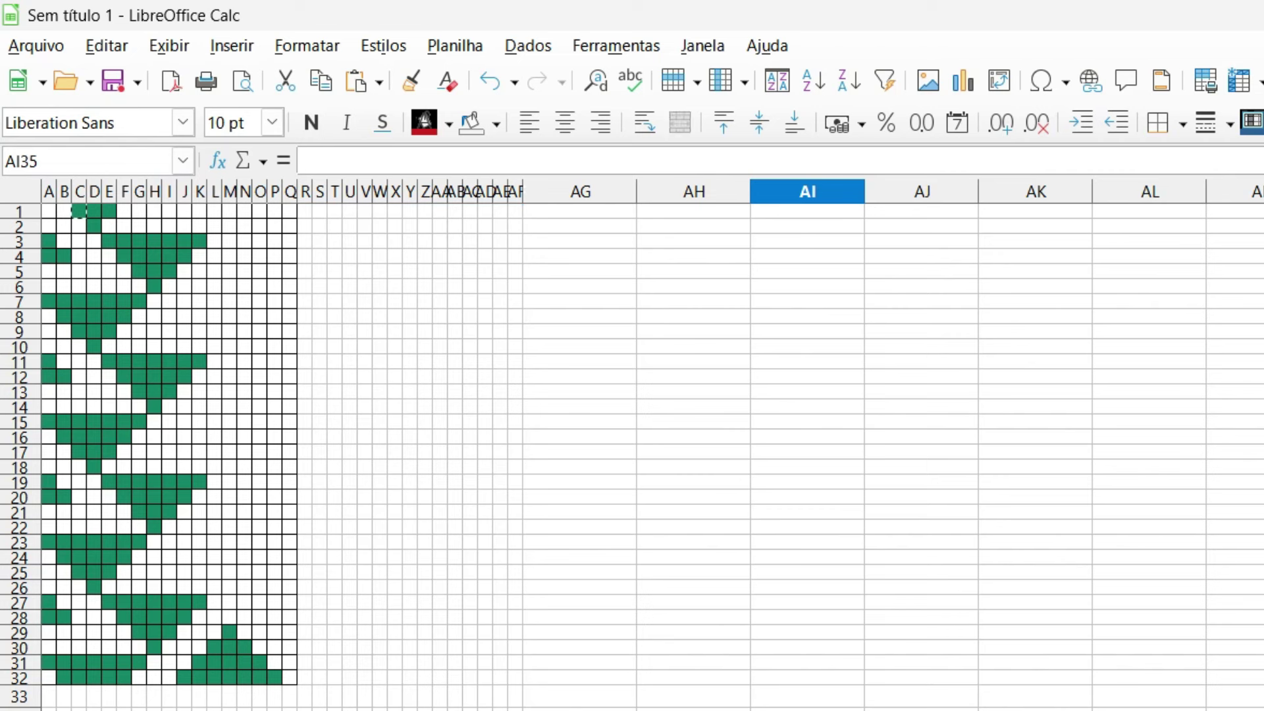
{"action": "mouse_move", "coordinate": [304, 211]}
{"action": "left_mouse_down"}
{"action": "mouse_move", "coordinate": [504, 334]}
{"action": "mouse_move", "coordinate": [520, 382]}
{"action": "mouse_move", "coordinate": [507, 473]}
{"action": "mouse_move", "coordinate": [522, 683]}
{"action": "left_mouse_up"}
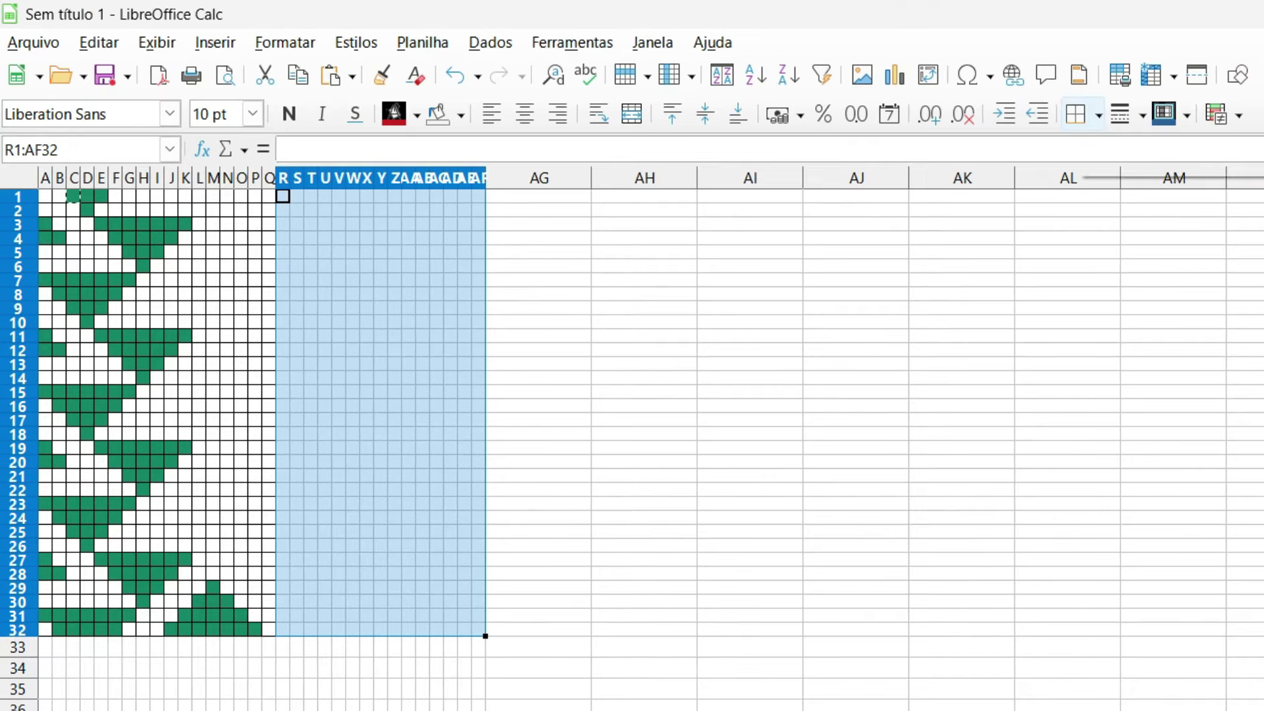
- Apply All Borders to the selected R1:AF32 block
{"action": "left_click", "coordinate": [1098, 115]}
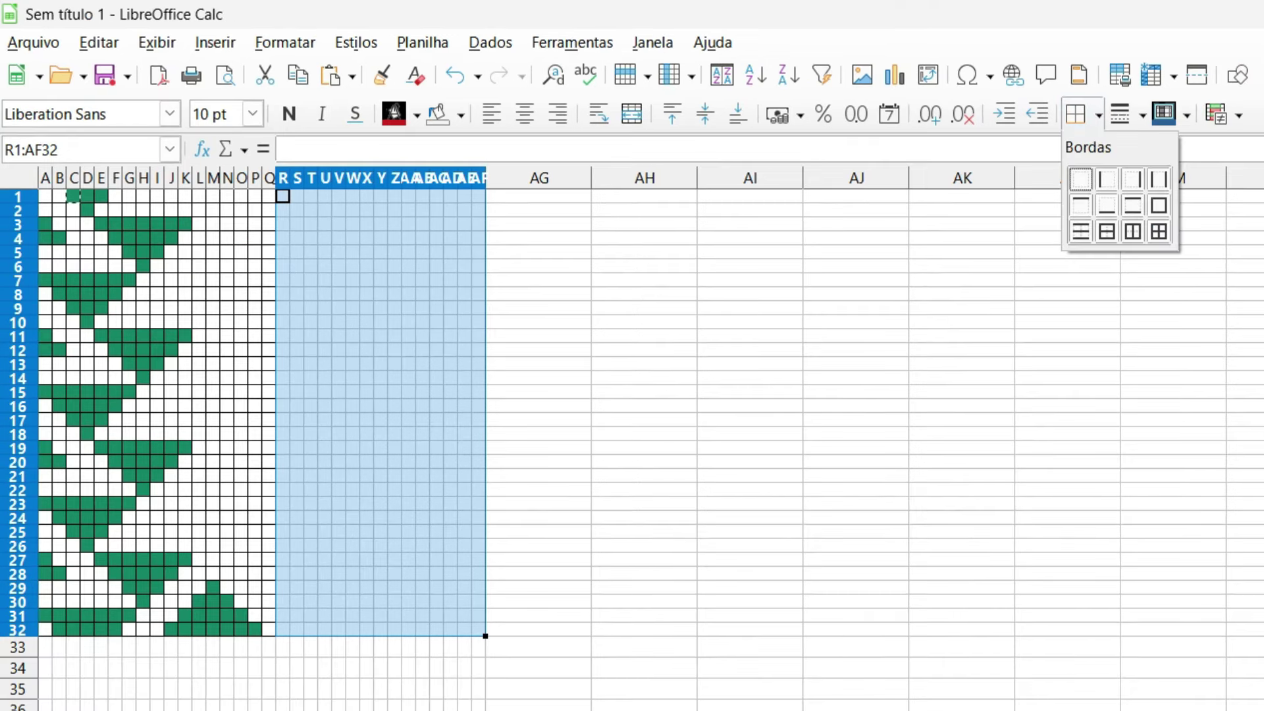
{"action": "left_click", "coordinate": [1159, 231]}
{"action": "left_click", "coordinate": [856, 545]}
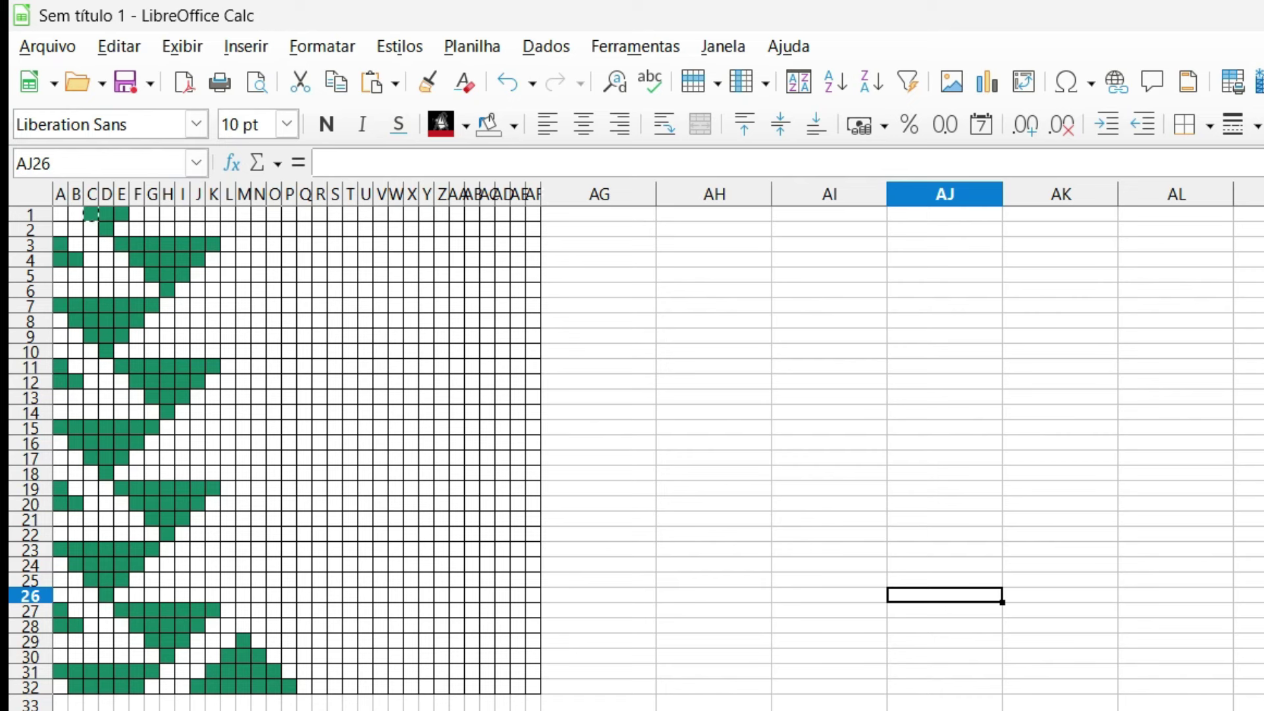
- Fill T32:W32 green along the bottom row and begin a range at AB32
{"action": "left_click_drag", "start_coordinate": [350, 687], "coordinate": [715, 686]}
{"action": "left_click", "coordinate": [488, 125]}
{"action": "left_click", "coordinate": [472, 687]}
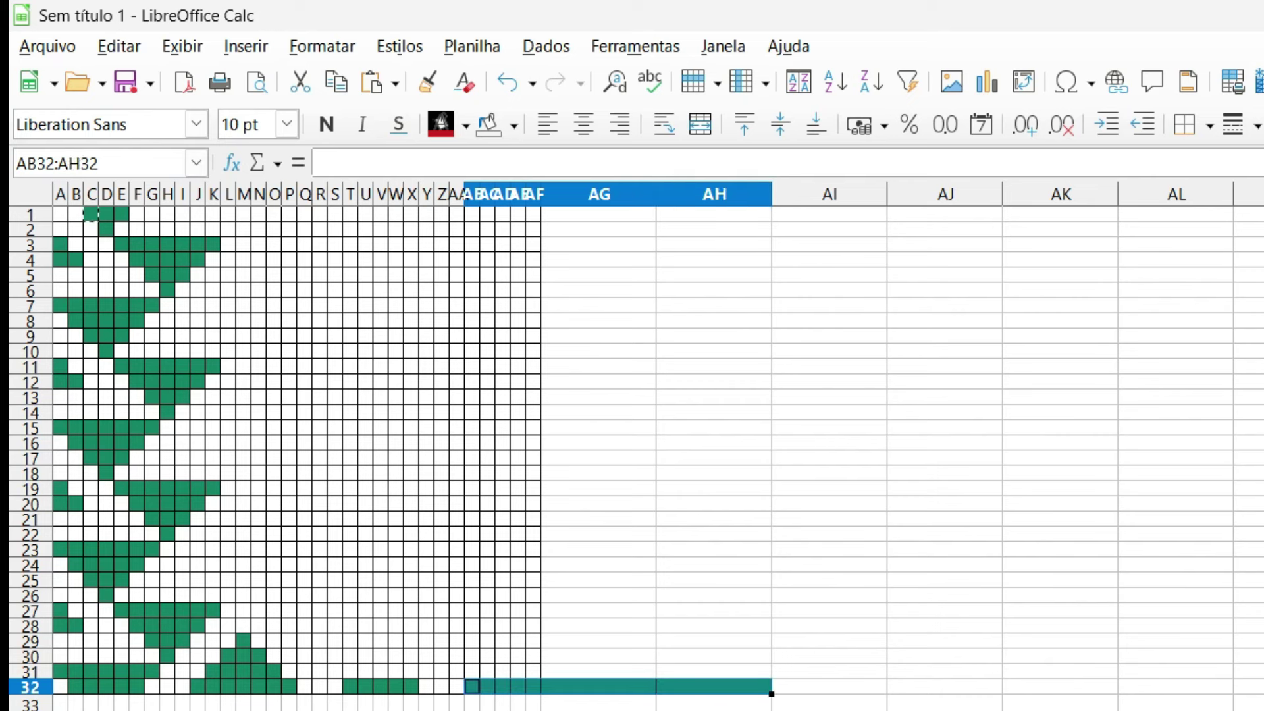
{"action": "left_click", "coordinate": [598, 194]}
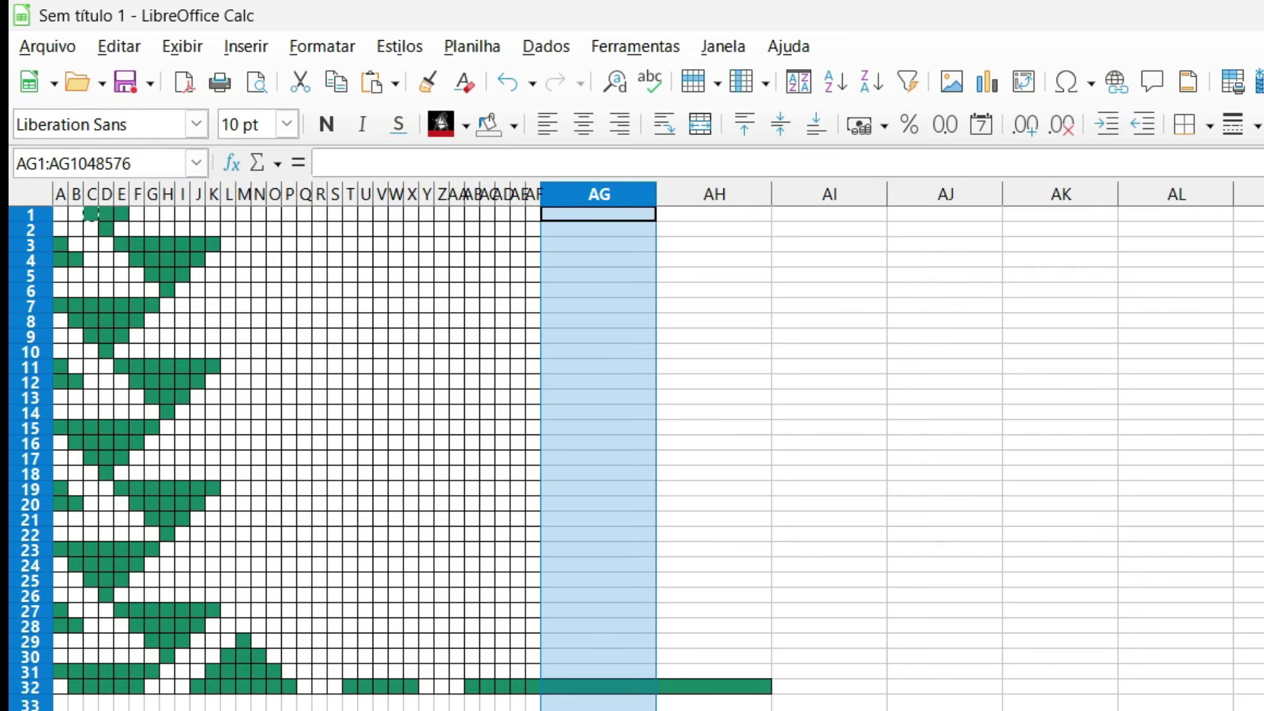
- Narrow columns AG through AJ to a 0,3 cm width
{"action": "key", "text": "shift+Right"}
{"action": "key", "text": "shift+Right"}
{"action": "key", "text": "shift+Right"}
{"action": "right_click", "coordinate": [990, 190]}
{"action": "key", "text": "Escape"}
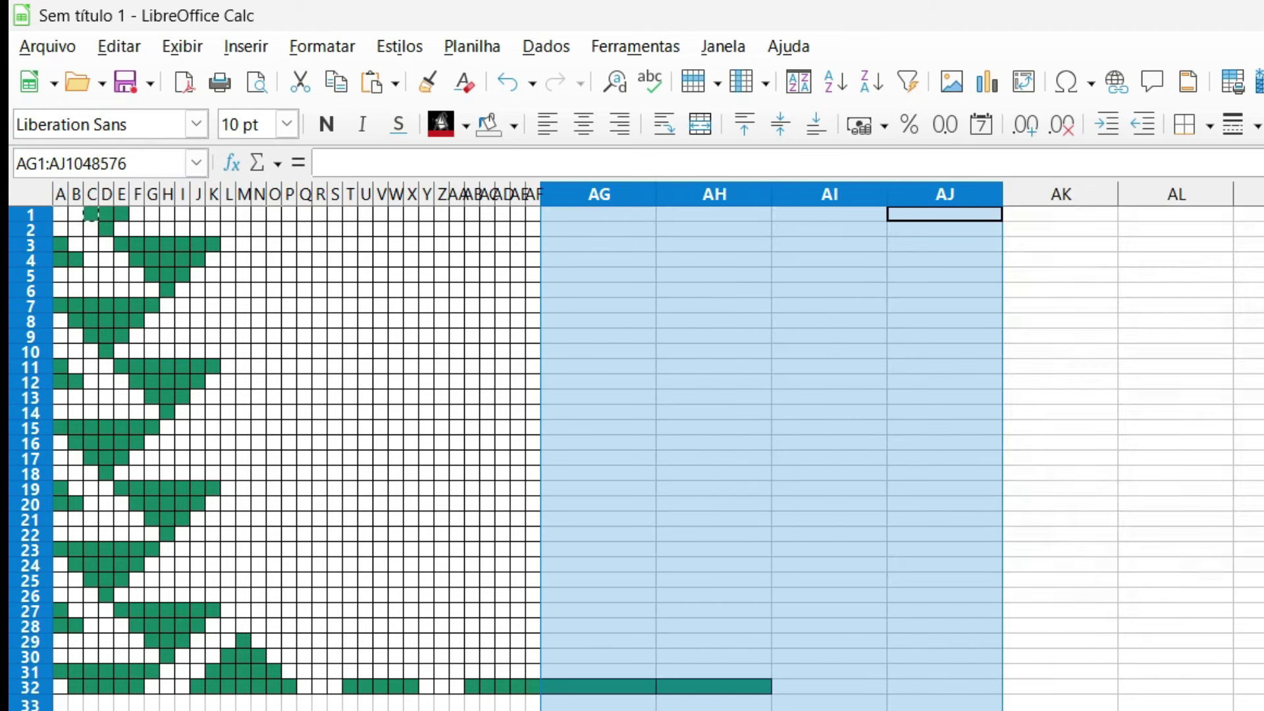
{"action": "key", "text": "alt+v"}
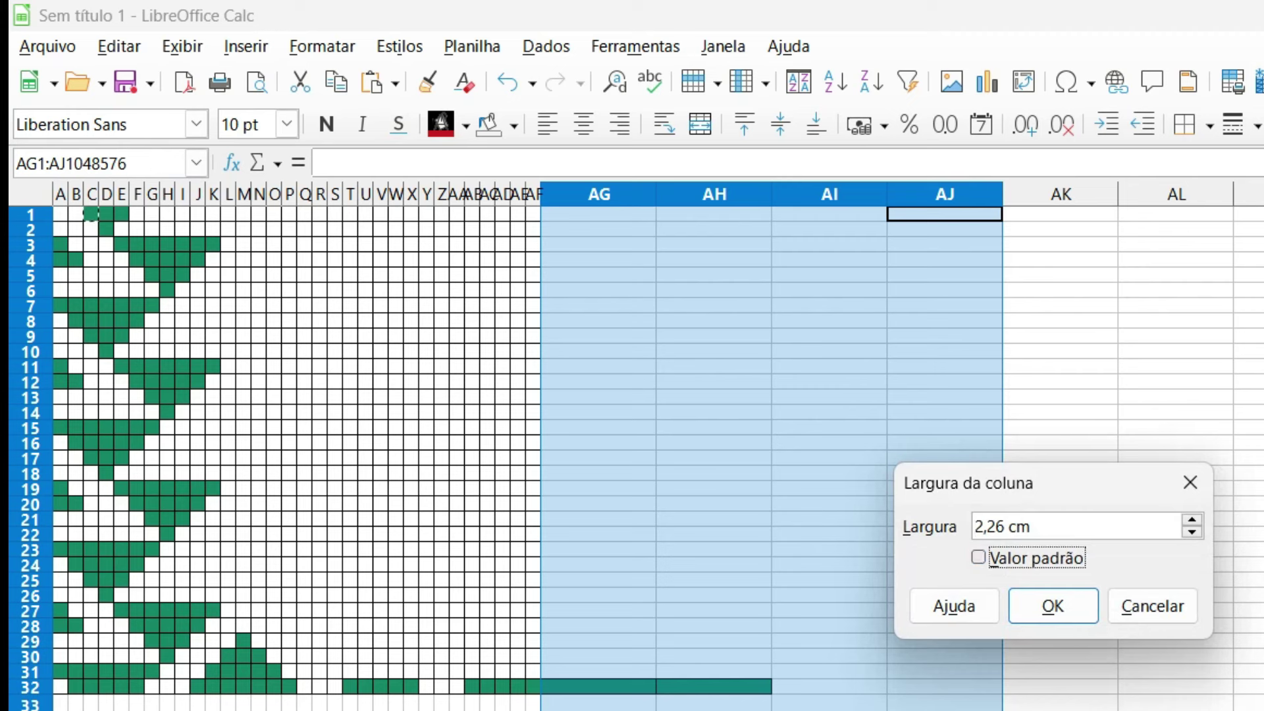
{"action": "left_click_drag", "start_coordinate": [1006, 527], "coordinate": [995, 527]}
{"action": "type", "text": "0,"}
{"action": "key", "text": "Return"}
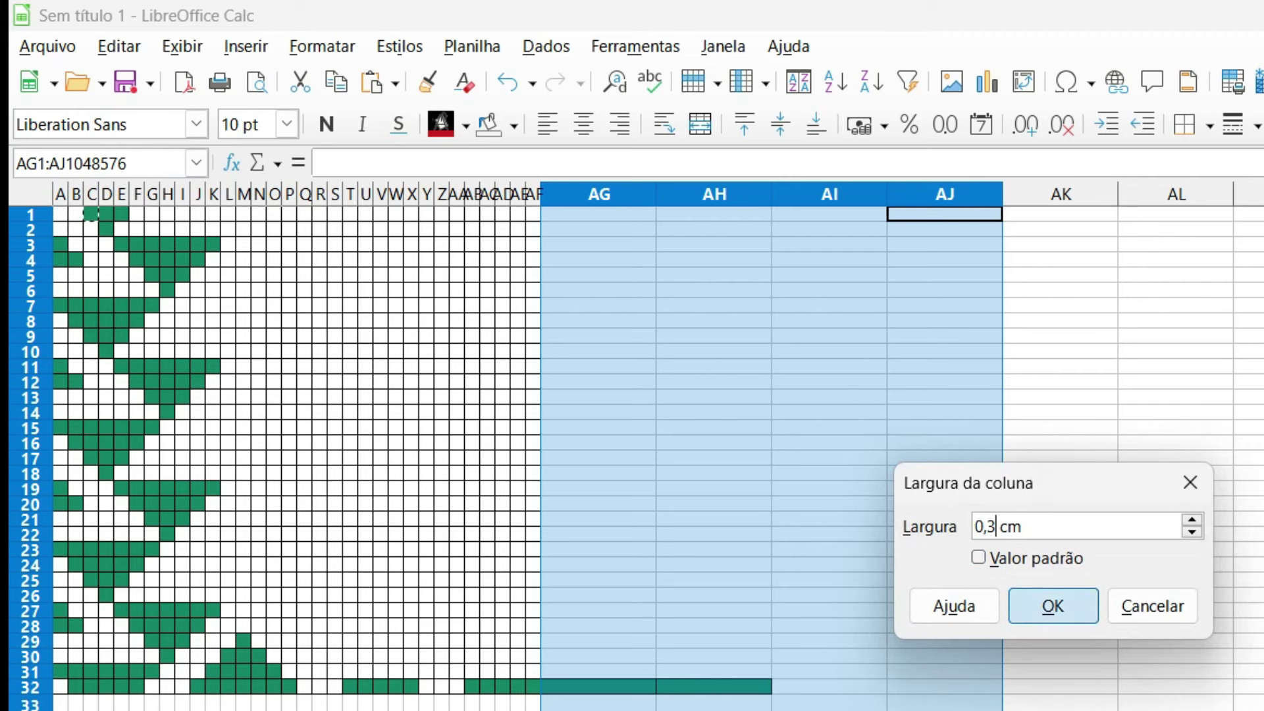
{"action": "left_click", "coordinate": [890, 565]}
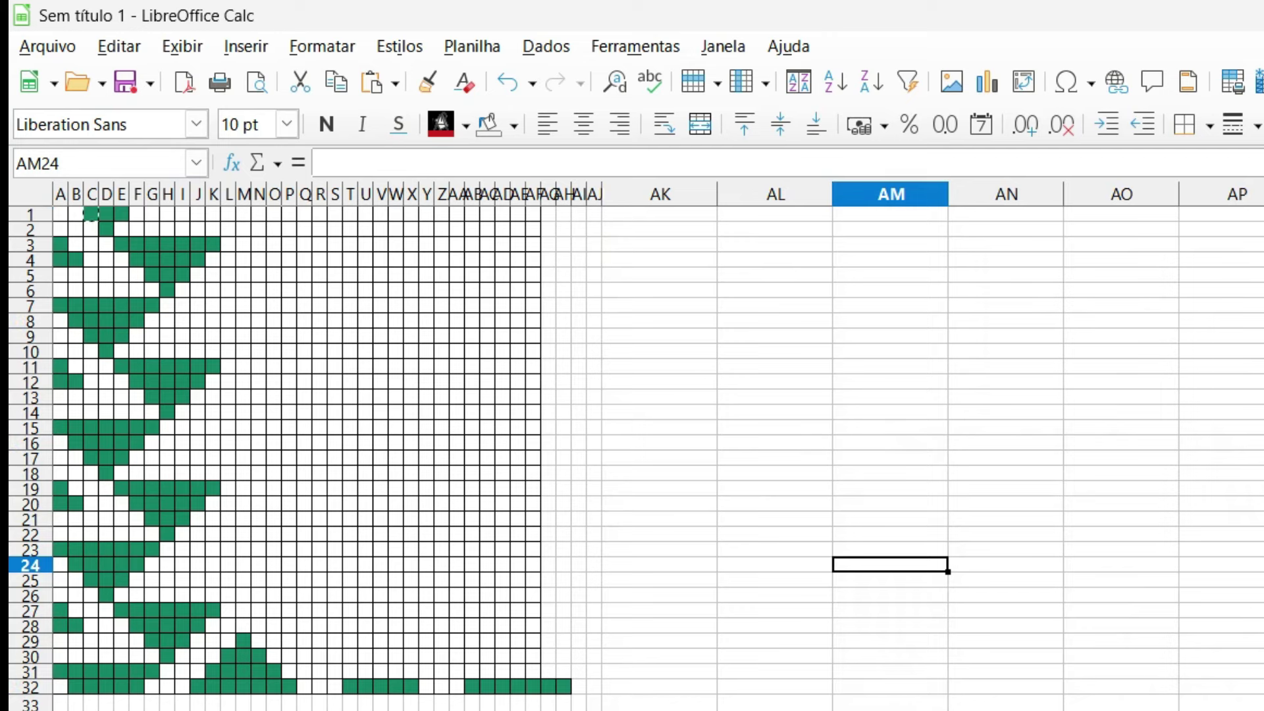
- Select AG1:AJ32 and apply All Borders
{"action": "mouse_move", "coordinate": [548, 214]}
{"action": "left_mouse_down"}
{"action": "mouse_move", "coordinate": [659, 611]}
{"action": "mouse_move", "coordinate": [593, 688]}
{"action": "left_mouse_up"}
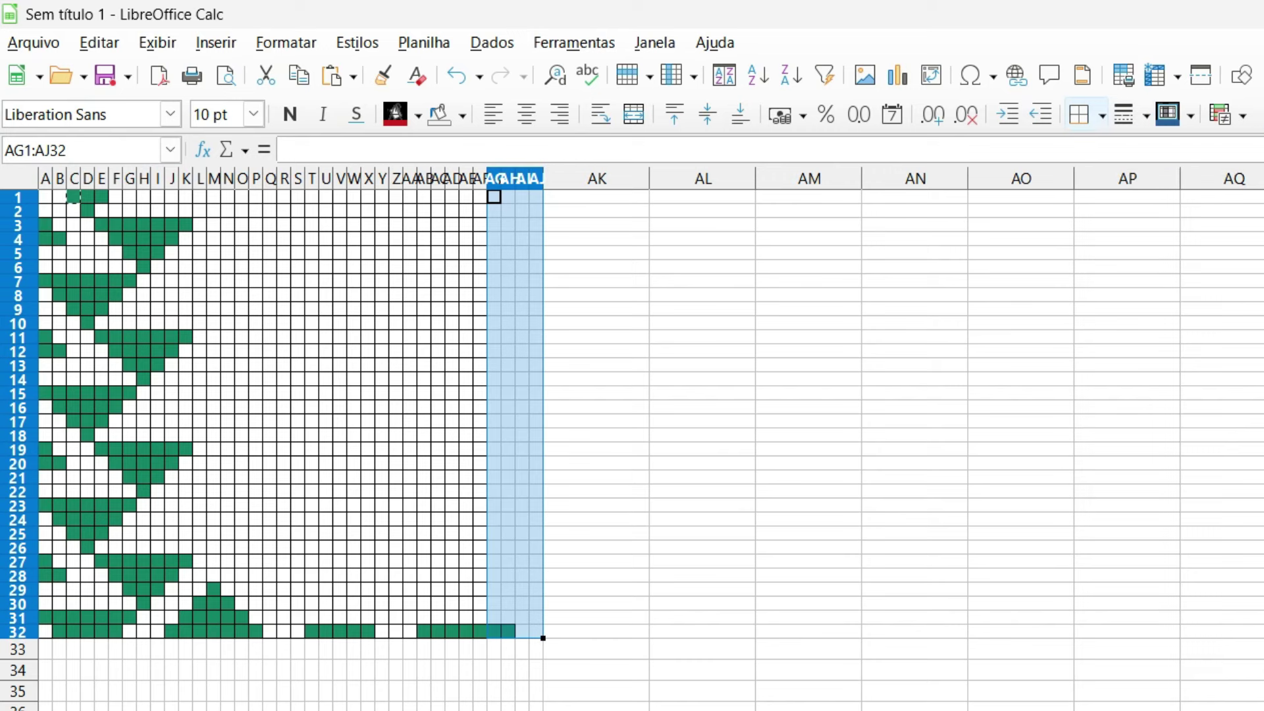
{"action": "left_click", "coordinate": [1191, 125]}
{"action": "left_click", "coordinate": [1163, 232]}
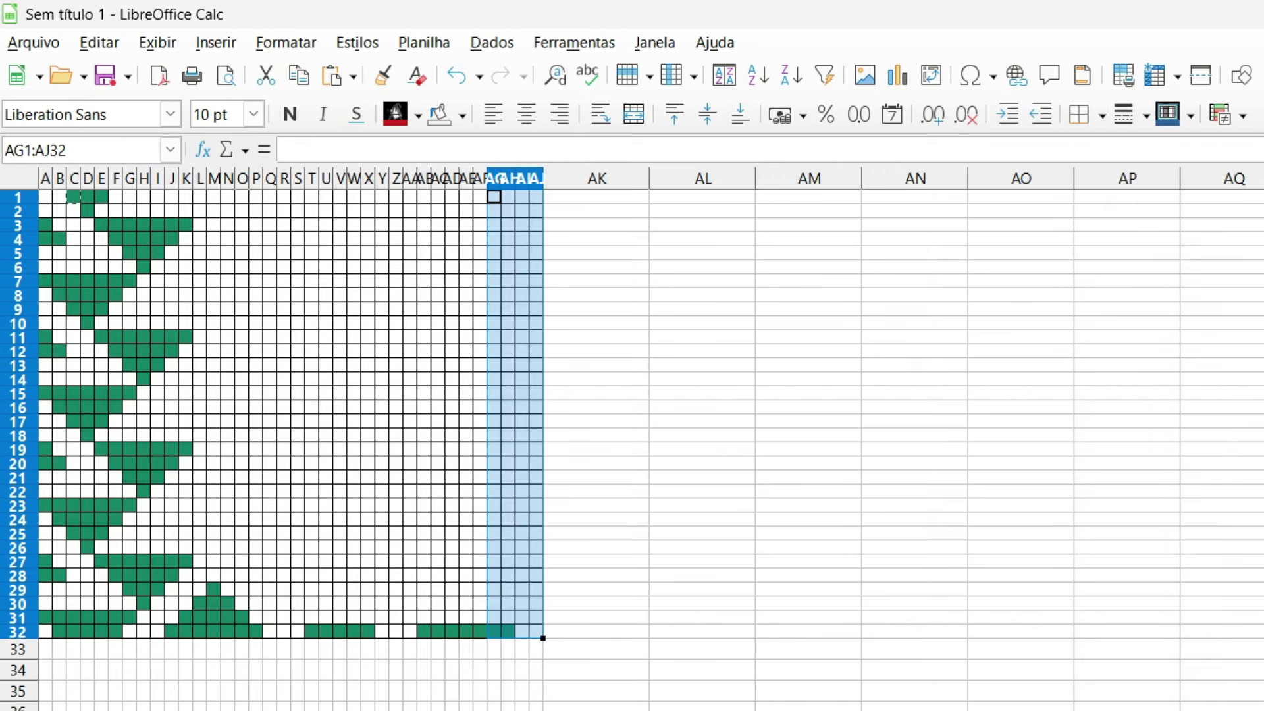
{"action": "left_click", "coordinate": [808, 463]}
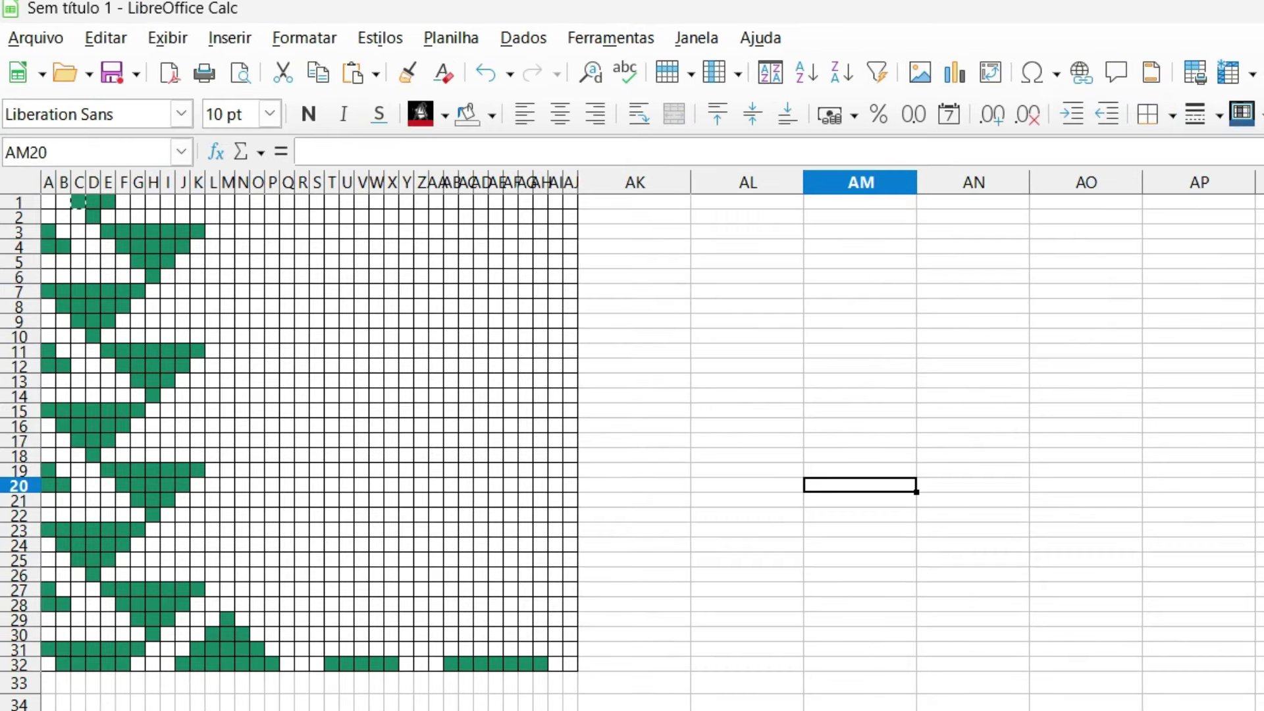
- Fill the lower triangle rows green, from S31:Y31 and AC31:AG31 up through N28:T28 to L22:N22
{"action": "mouse_move", "coordinate": [317, 650]}
{"action": "left_mouse_down"}
{"action": "mouse_move", "coordinate": [525, 649]}
{"action": "mouse_move", "coordinate": [511, 634]}
{"action": "left_mouse_up"}
{"action": "left_click", "coordinate": [463, 114]}
{"action": "left_click", "coordinate": [468, 114]}
{"action": "left_click", "coordinate": [480, 634]}
{"action": "left_click", "coordinate": [468, 114]}
{"action": "left_click", "coordinate": [496, 619]}
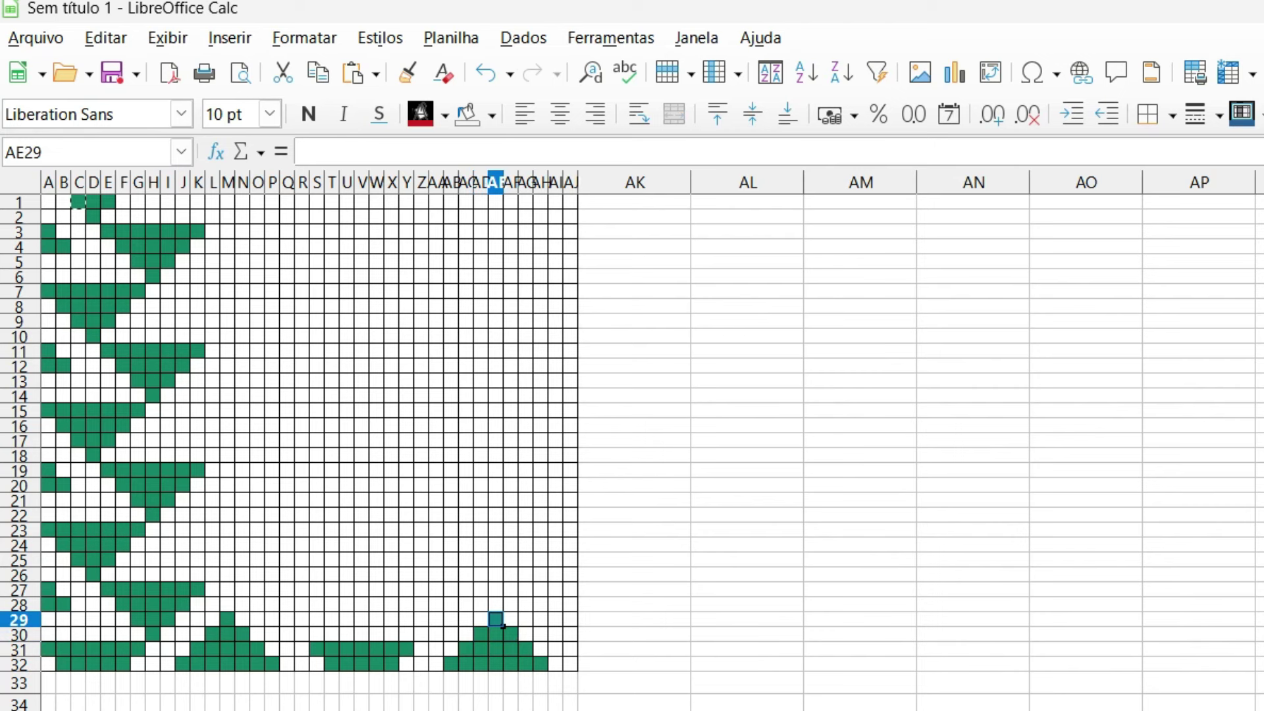
{"action": "left_click_drag", "start_coordinate": [242, 604], "coordinate": [340, 611]}
{"action": "left_click", "coordinate": [468, 114]}
{"action": "mouse_move", "coordinate": [257, 589]}
{"action": "left_mouse_down"}
{"action": "mouse_move", "coordinate": [316, 590]}
{"action": "mouse_move", "coordinate": [301, 574]}
{"action": "left_mouse_up"}
{"action": "left_click", "coordinate": [468, 114]}
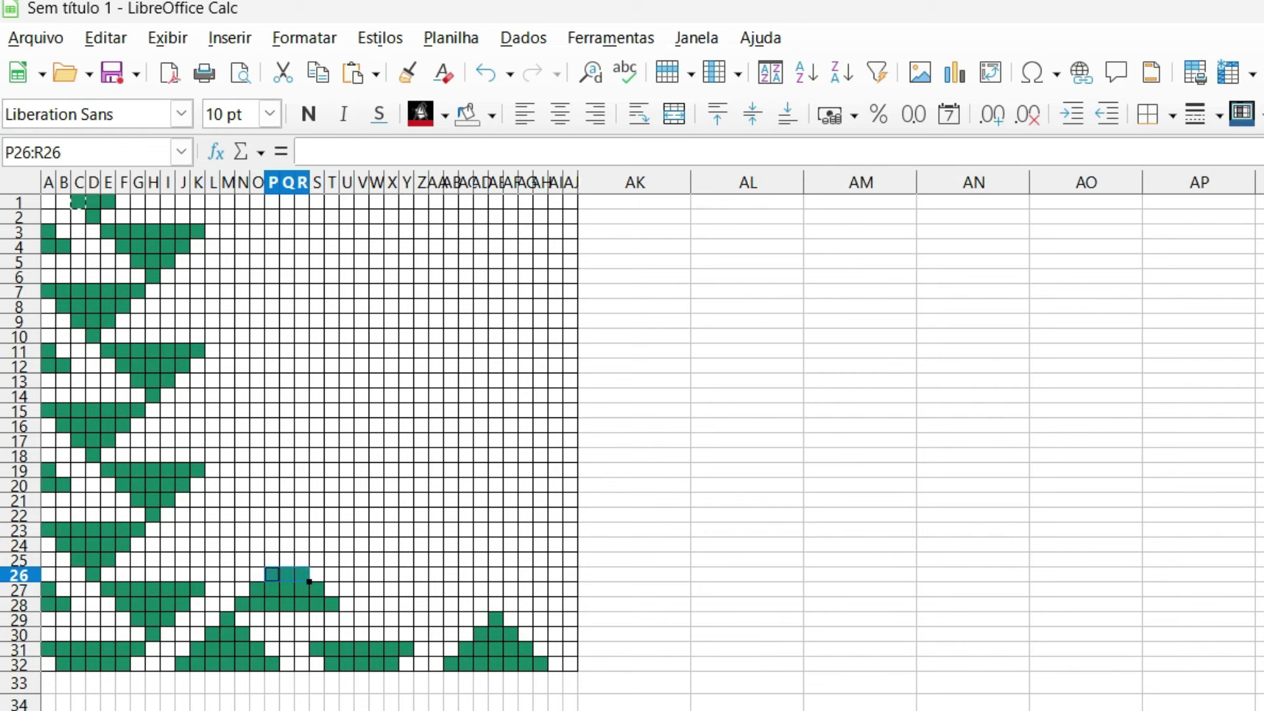
{"action": "left_click", "coordinate": [287, 560]}
{"action": "mouse_move", "coordinate": [272, 544]}
{"action": "left_mouse_down"}
{"action": "mouse_move", "coordinate": [183, 544]}
{"action": "mouse_move", "coordinate": [257, 530]}
{"action": "mouse_move", "coordinate": [242, 515]}
{"action": "mouse_move", "coordinate": [273, 486]}
{"action": "mouse_move", "coordinate": [339, 493]}
{"action": "left_mouse_up"}
{"action": "left_click", "coordinate": [227, 500]}
- Fill the middle triangle rows green: P18:R18, Q17, J16:P16, K15:O15, L14:N14 and M13
{"action": "mouse_move", "coordinate": [258, 470]}
{"action": "left_mouse_down"}
{"action": "mouse_move", "coordinate": [318, 470]}
{"action": "mouse_move", "coordinate": [242, 425]}
{"action": "mouse_move", "coordinate": [182, 425]}
{"action": "mouse_move", "coordinate": [257, 411]}
{"action": "mouse_move", "coordinate": [243, 396]}
{"action": "left_mouse_up"}
{"action": "key", "text": "ctrl+y"}
{"action": "left_click", "coordinate": [287, 440]}
{"action": "key", "text": "ctrl+y"}
{"action": "key", "text": "ctrl+y"}
{"action": "left_click", "coordinate": [198, 411]}
{"action": "key", "text": "ctrl+y"}
{"action": "left_click", "coordinate": [212, 396]}
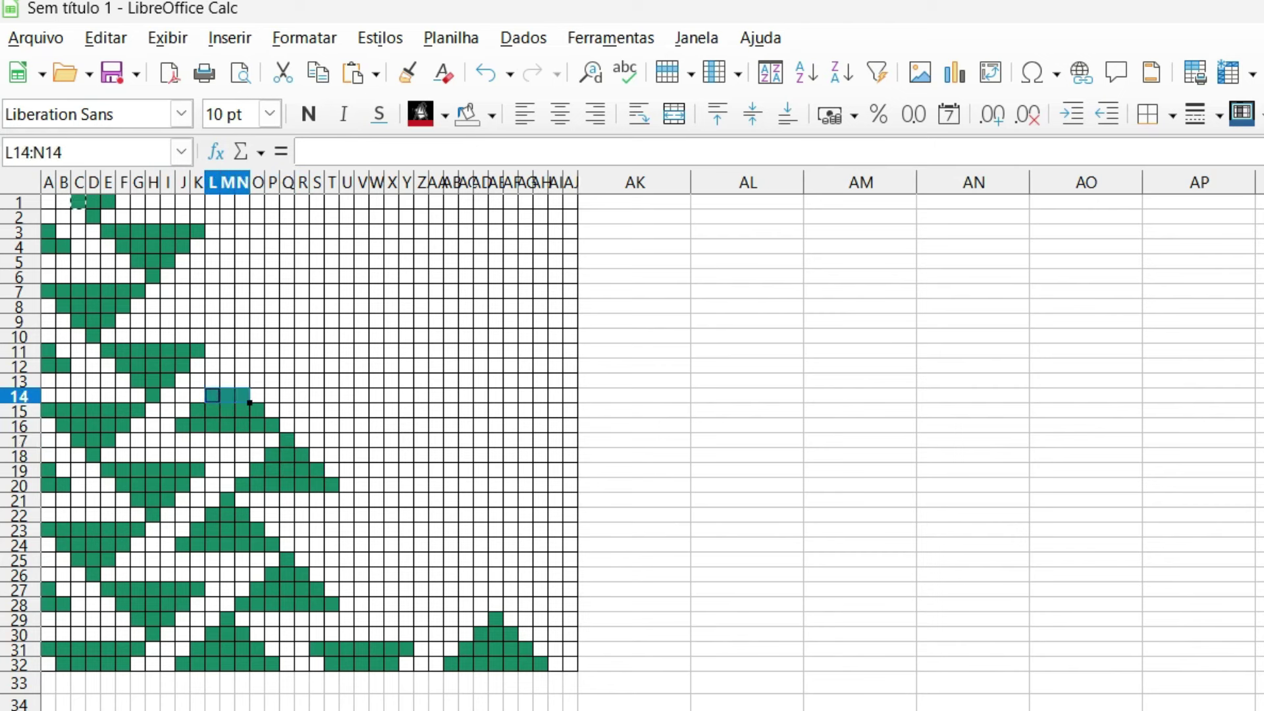
{"action": "key", "text": "ctrl+y"}
{"action": "left_click", "coordinate": [227, 380]}
- Fill the triangle rows N12:T12, O11:S11, P10:R10, Q9, K7:O7 and M5 green
{"action": "key", "text": "ctrl+y"}
{"action": "left_click", "coordinate": [243, 365]}
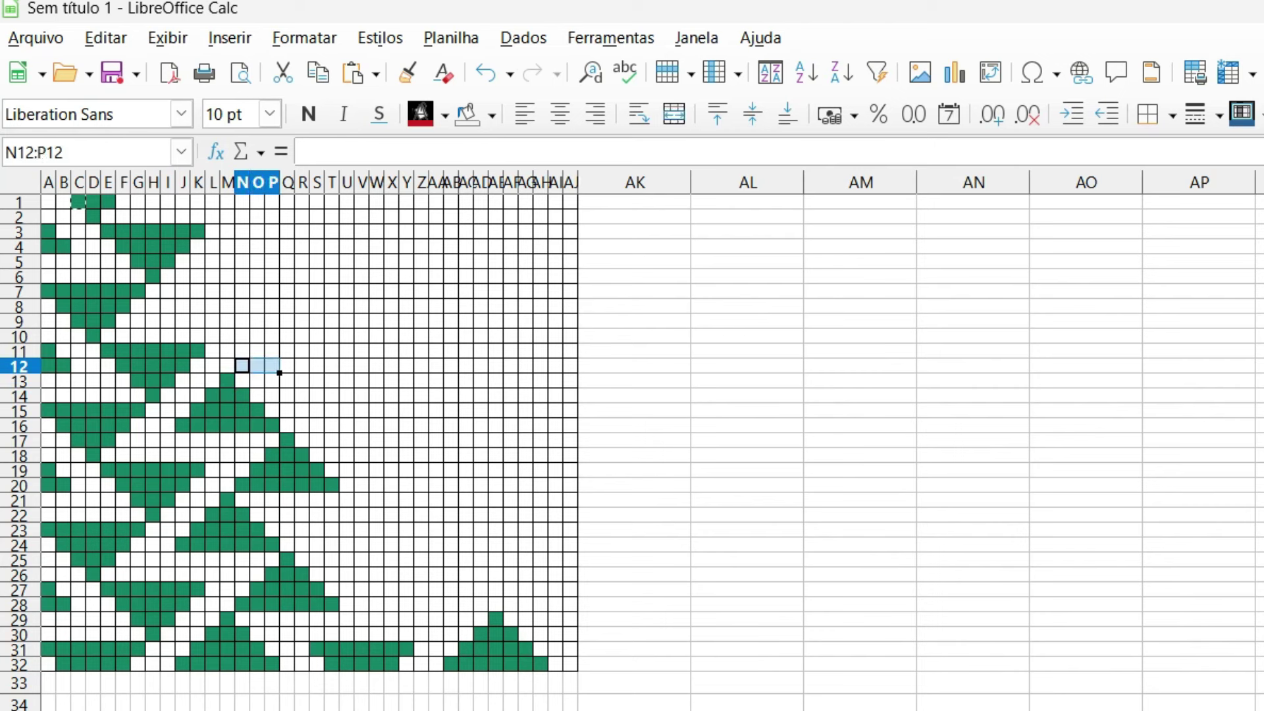
{"action": "mouse_move", "coordinate": [242, 366]}
{"action": "left_mouse_down"}
{"action": "mouse_move", "coordinate": [333, 365]}
{"action": "mouse_move", "coordinate": [303, 336]}
{"action": "mouse_move", "coordinate": [182, 306]}
{"action": "mouse_move", "coordinate": [258, 292]}
{"action": "mouse_move", "coordinate": [242, 276]}
{"action": "mouse_move", "coordinate": [258, 247]}
{"action": "mouse_move", "coordinate": [333, 246]}
{"action": "left_mouse_up"}
{"action": "key", "text": "ctrl+y"}
{"action": "key", "text": "ctrl+y"}
{"action": "key", "text": "ctrl+y"}
{"action": "left_click", "coordinate": [287, 321]}
{"action": "key", "text": "ctrl+y"}
{"action": "key", "text": "ctrl+y"}
{"action": "left_click", "coordinate": [198, 291]}
{"action": "key", "text": "ctrl+y"}
{"action": "key", "text": "ctrl+y"}
{"action": "left_click", "coordinate": [227, 262]}
{"action": "key", "text": "ctrl+y"}
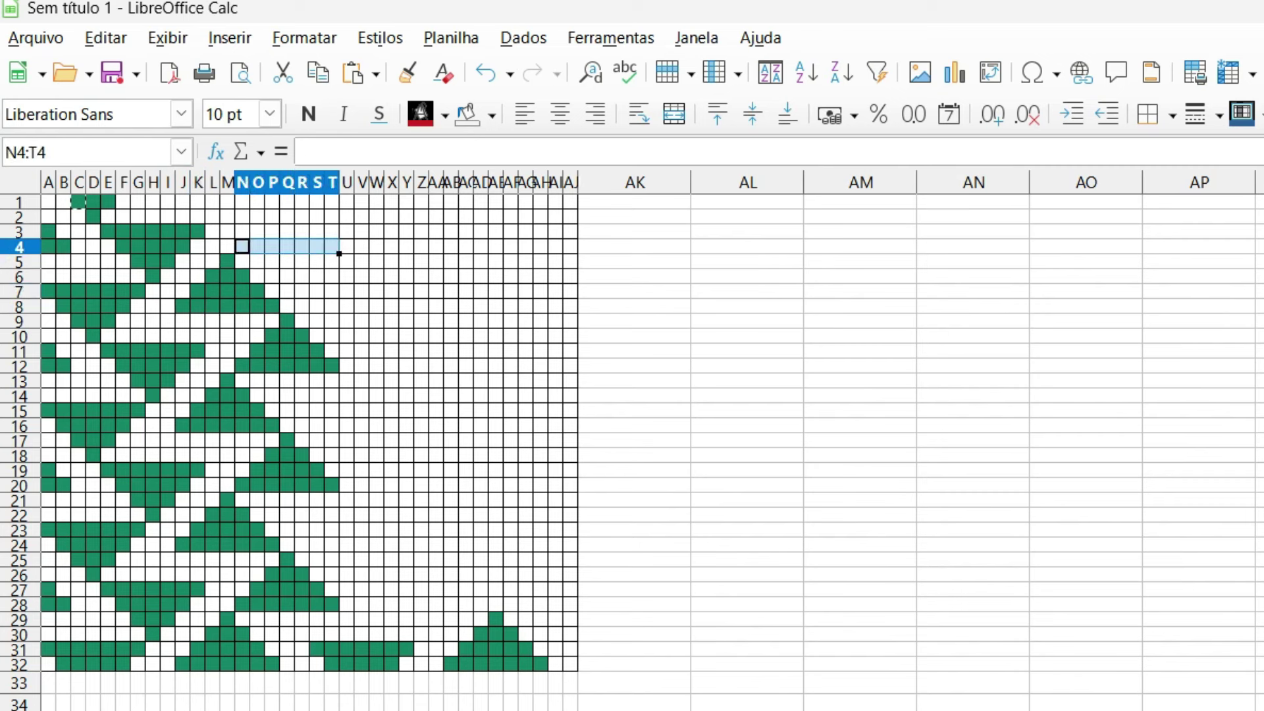
- Fill the top rows green: N4:T4, O3:S3, P2:Q2, Q1 and U1:W1
{"action": "key", "text": "ctrl+y"}
{"action": "mouse_move", "coordinate": [258, 232]}
{"action": "left_mouse_down"}
{"action": "mouse_move", "coordinate": [317, 232]}
{"action": "mouse_move", "coordinate": [287, 217]}
{"action": "left_mouse_up"}
{"action": "key", "text": "ctrl+y"}
{"action": "key", "text": "ctrl+y"}
{"action": "left_click", "coordinate": [287, 202]}
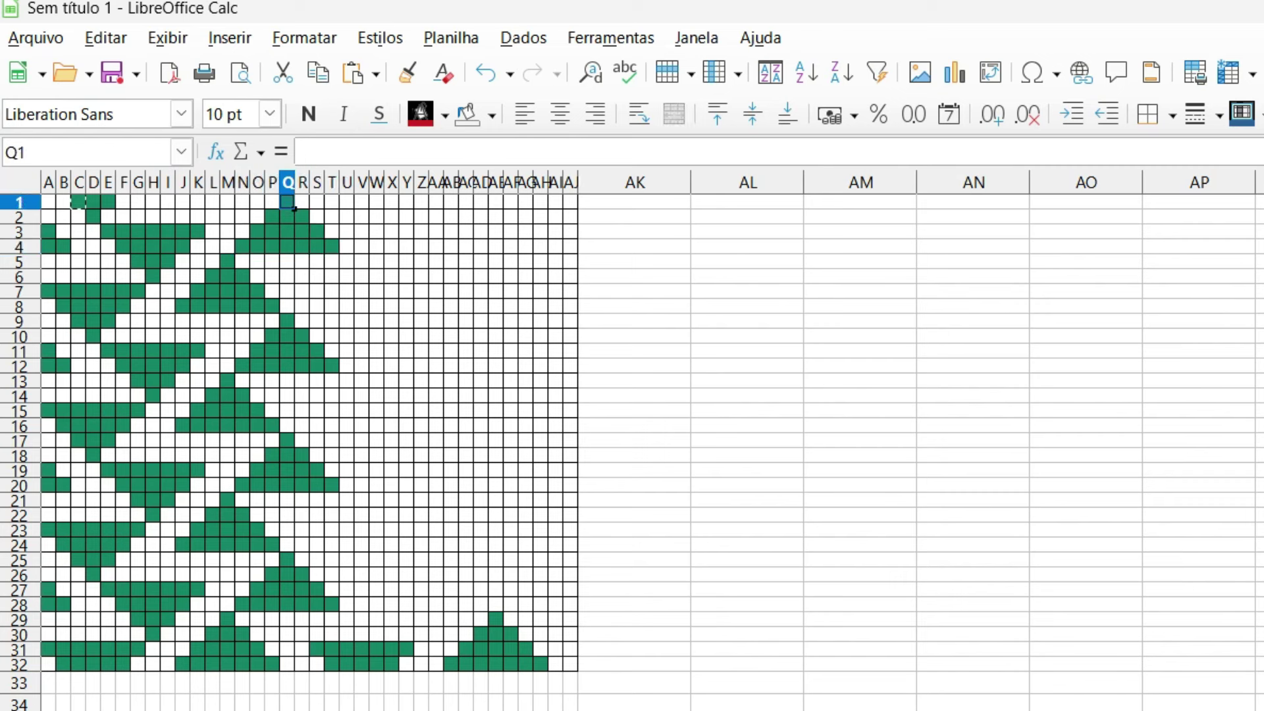
{"action": "key", "text": "ctrl+y"}
{"action": "left_click", "coordinate": [347, 202]}
{"action": "left_click_drag", "start_coordinate": [348, 202], "coordinate": [377, 201]}
{"action": "key", "text": "ctrl+y"}
{"action": "left_click", "coordinate": [361, 216]}
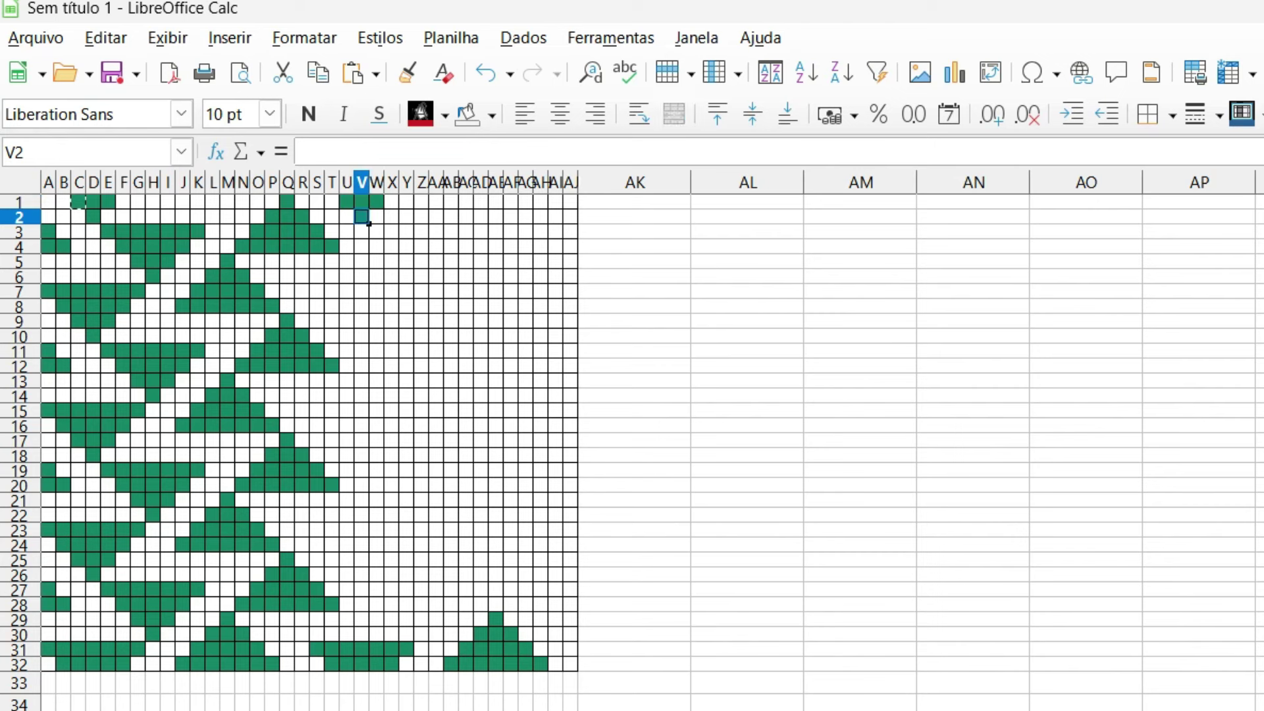
- Fill V2, W3:AC3, X4:AB4 and Y5:AA5 green for the top right triangle
{"action": "key", "text": "ctrl+y"}
{"action": "left_click_drag", "start_coordinate": [377, 232], "coordinate": [473, 235]}
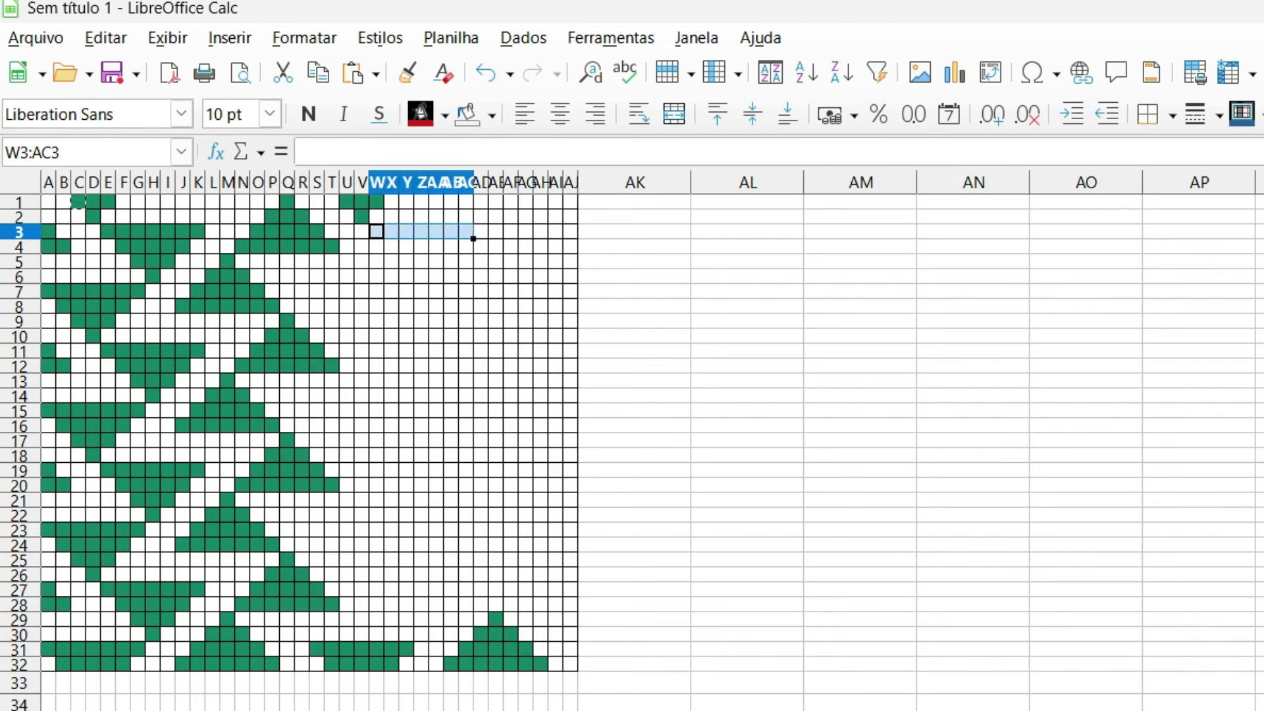
{"action": "key", "text": "ctrl+y"}
{"action": "mouse_move", "coordinate": [392, 246]}
{"action": "left_mouse_down"}
{"action": "mouse_move", "coordinate": [452, 246]}
{"action": "mouse_move", "coordinate": [377, 291]}
{"action": "mouse_move", "coordinate": [316, 291]}
{"action": "mouse_move", "coordinate": [392, 306]}
{"action": "mouse_move", "coordinate": [377, 321]}
{"action": "left_mouse_up"}
{"action": "key", "text": "ctrl+y"}
{"action": "key", "text": "ctrl+y"}
{"action": "left_click", "coordinate": [422, 277]}
{"action": "key", "text": "ctrl+y"}
{"action": "key", "text": "ctrl+y"}
{"action": "key", "text": "ctrl+y"}
- Fill U9:W9, V10, W11:AC11, X12:AB12 and Y13:AA13 green
{"action": "key", "text": "ctrl+y"}
{"action": "left_click", "coordinate": [362, 335]}
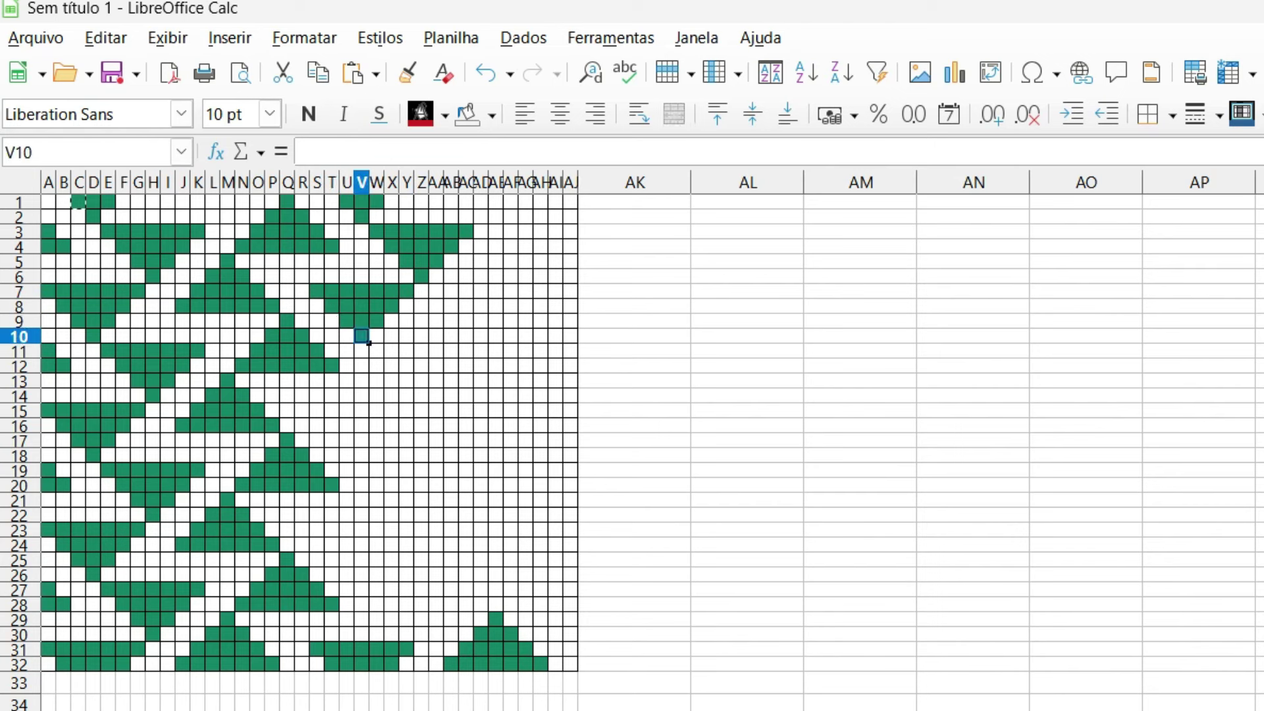
{"action": "key", "text": "ctrl+y"}
{"action": "left_click_drag", "start_coordinate": [376, 350], "coordinate": [466, 351]}
{"action": "key", "text": "ctrl+y"}
{"action": "left_click", "coordinate": [392, 366]}
{"action": "mouse_move", "coordinate": [392, 366]}
{"action": "left_mouse_down"}
{"action": "mouse_move", "coordinate": [452, 366]}
{"action": "mouse_move", "coordinate": [392, 411]}
{"action": "mouse_move", "coordinate": [316, 410]}
{"action": "mouse_move", "coordinate": [392, 425]}
{"action": "mouse_move", "coordinate": [377, 441]}
{"action": "left_mouse_up"}
{"action": "key", "text": "ctrl+y"}
- Fill S15:Y15, T16:X16, Z14, U17:W17, W19:AC19, X20:AB20 and Y21:AA21 green
{"action": "key", "text": "ctrl+y"}
{"action": "left_click", "coordinate": [422, 396]}
{"action": "key", "text": "ctrl+y"}
{"action": "key", "text": "ctrl+y"}
{"action": "left_click", "coordinate": [331, 425]}
{"action": "key", "text": "ctrl+y"}
{"action": "left_click", "coordinate": [347, 440]}
{"action": "key", "text": "ctrl+y"}
{"action": "left_click", "coordinate": [364, 457]}
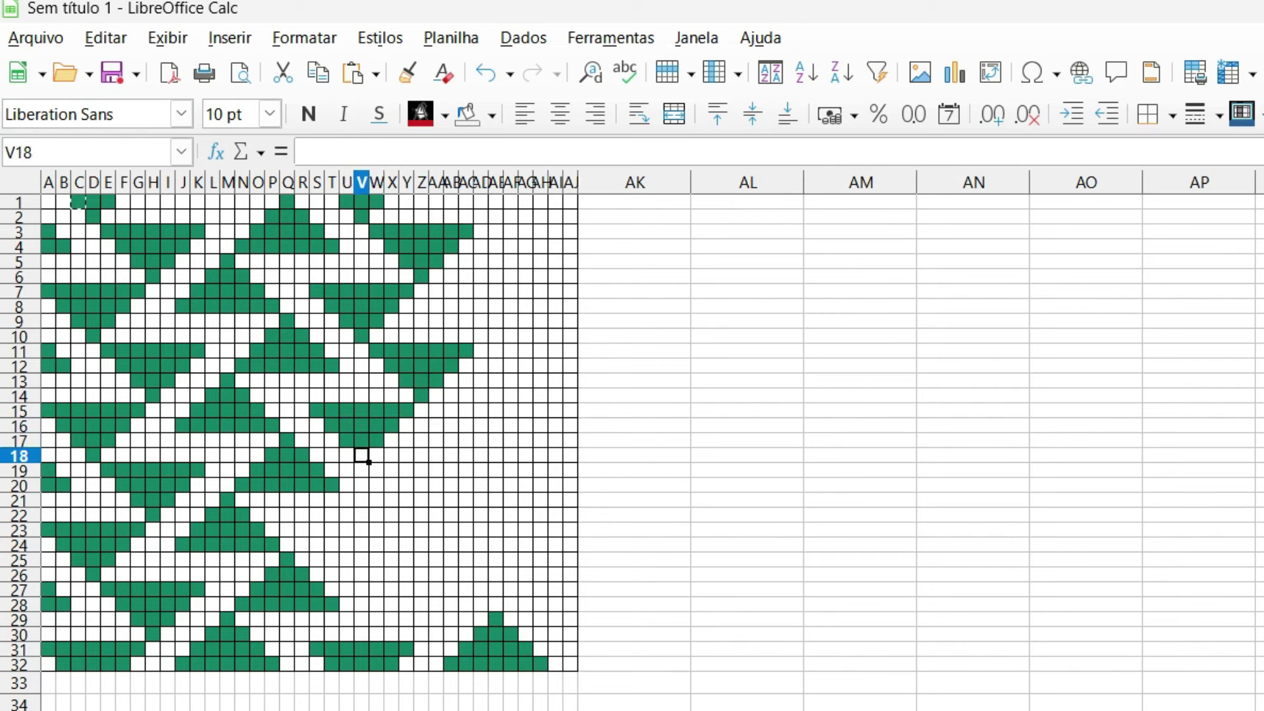
{"action": "left_click_drag", "start_coordinate": [376, 470], "coordinate": [475, 476]}
{"action": "key", "text": "ctrl+y"}
{"action": "mouse_move", "coordinate": [392, 485]}
{"action": "left_mouse_down"}
{"action": "mouse_move", "coordinate": [452, 485]}
{"action": "mouse_move", "coordinate": [317, 530]}
{"action": "mouse_move", "coordinate": [392, 545]}
{"action": "mouse_move", "coordinate": [377, 560]}
{"action": "mouse_move", "coordinate": [466, 591]}
{"action": "left_mouse_up"}
- Fill T24:X24, U25:W25, Z22, S23:Y23, W27:AC27, X28:AB28 and Y29:AA29 green
{"action": "key", "text": "ctrl+y"}
{"action": "key", "text": "ctrl+y"}
{"action": "left_click", "coordinate": [421, 515]}
{"action": "key", "text": "ctrl+y"}
{"action": "key", "text": "ctrl+y"}
{"action": "left_click", "coordinate": [332, 545]}
{"action": "key", "text": "ctrl+y"}
{"action": "left_click", "coordinate": [347, 560]}
{"action": "key", "text": "ctrl+y"}
{"action": "left_click", "coordinate": [362, 574]}
{"action": "left_click", "coordinate": [377, 589]}
{"action": "key", "text": "ctrl+y"}
{"action": "left_click", "coordinate": [391, 604]}
{"action": "mouse_move", "coordinate": [391, 605]}
{"action": "left_mouse_down"}
{"action": "mouse_move", "coordinate": [451, 605]}
{"action": "mouse_move", "coordinate": [435, 620]}
{"action": "left_mouse_up"}
{"action": "key", "text": "ctrl+y"}
{"action": "key", "text": "ctrl+y"}
{"action": "left_click", "coordinate": [421, 634]}
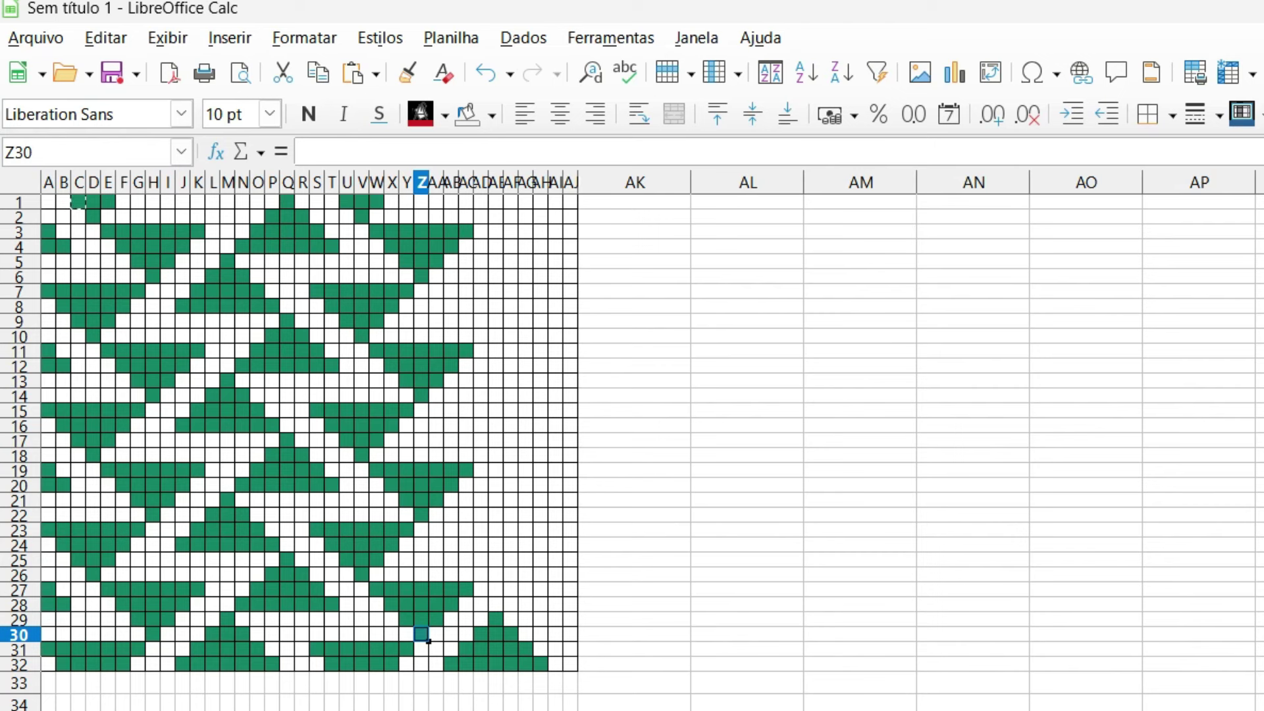
- Paint the right-edge triangle green: AF28:AJ28, AG27:AJ27, AH26:AJ26 and AI25
{"action": "left_click", "coordinate": [511, 604]}
{"action": "mouse_move", "coordinate": [511, 605]}
{"action": "left_mouse_down"}
{"action": "mouse_move", "coordinate": [570, 604]}
{"action": "mouse_move", "coordinate": [570, 576]}
{"action": "left_mouse_up"}
{"action": "key", "text": "ctrl+y"}
{"action": "left_click", "coordinate": [526, 589]}
{"action": "key", "text": "ctrl+y"}
{"action": "left_click", "coordinate": [541, 576]}
{"action": "key", "text": "ctrl+y"}
{"action": "left_click", "coordinate": [556, 561]}
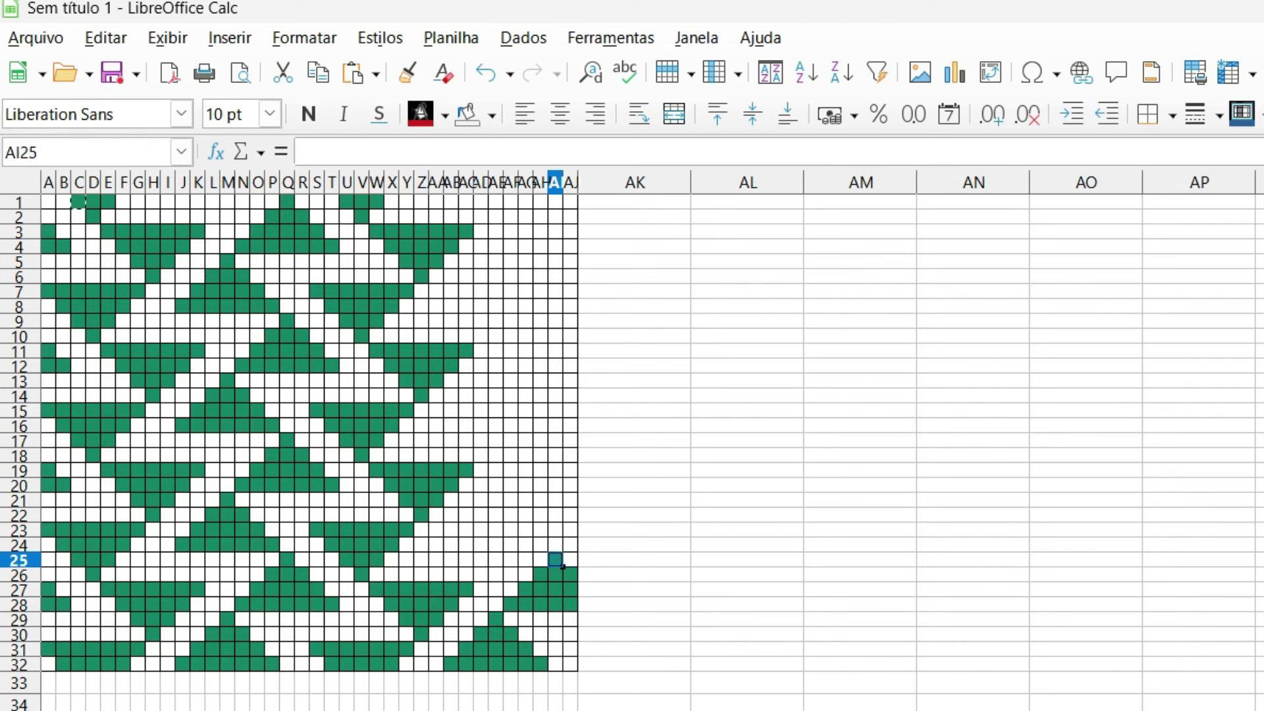
{"action": "key", "text": "ctrl+y"}
- Fill AB24:AH24, AC23:AG23, AD22:AF22, AF20:AJ20 through AI17, AD14:AE14 and AH10:AJ10 green
{"action": "mouse_move", "coordinate": [541, 546]}
{"action": "left_mouse_down"}
{"action": "mouse_move", "coordinate": [450, 545]}
{"action": "mouse_move", "coordinate": [527, 532]}
{"action": "mouse_move", "coordinate": [512, 516]}
{"action": "mouse_move", "coordinate": [571, 486]}
{"action": "mouse_move", "coordinate": [571, 455]}
{"action": "mouse_move", "coordinate": [540, 426]}
{"action": "mouse_move", "coordinate": [451, 426]}
{"action": "mouse_move", "coordinate": [526, 411]}
{"action": "mouse_move", "coordinate": [496, 395]}
{"action": "mouse_move", "coordinate": [540, 366]}
{"action": "mouse_move", "coordinate": [570, 366]}
{"action": "mouse_move", "coordinate": [555, 351]}
{"action": "mouse_move", "coordinate": [570, 350]}
{"action": "mouse_move", "coordinate": [570, 336]}
{"action": "mouse_move", "coordinate": [510, 307]}
{"action": "left_mouse_up"}
{"action": "key", "text": "ctrl+y"}
{"action": "left_click", "coordinate": [466, 530]}
{"action": "key", "text": "ctrl+y"}
{"action": "left_click", "coordinate": [482, 516]}
{"action": "key", "text": "ctrl+y"}
{"action": "left_click", "coordinate": [498, 502]}
{"action": "key", "text": "ctrl+y"}
{"action": "key", "text": "ctrl+y"}
{"action": "key", "text": "ctrl+y"}
{"action": "left_click", "coordinate": [555, 441]}
{"action": "key", "text": "ctrl+y"}
{"action": "key", "text": "ctrl+y"}
{"action": "key", "text": "ctrl+y"}
{"action": "key", "text": "ctrl+y"}
{"action": "left_click", "coordinate": [495, 381]}
{"action": "key", "text": "ctrl+y"}
{"action": "key", "text": "ctrl+y"}
{"action": "key", "text": "ctrl+y"}
{"action": "key", "text": "ctrl+y"}
{"action": "left_click", "coordinate": [555, 321]}
- Fix the AI9 fill, then fill AB8:AH8, AF4:AI4 and AH2:AI2 green and deselect
{"action": "key", "text": "ctrl+y"}
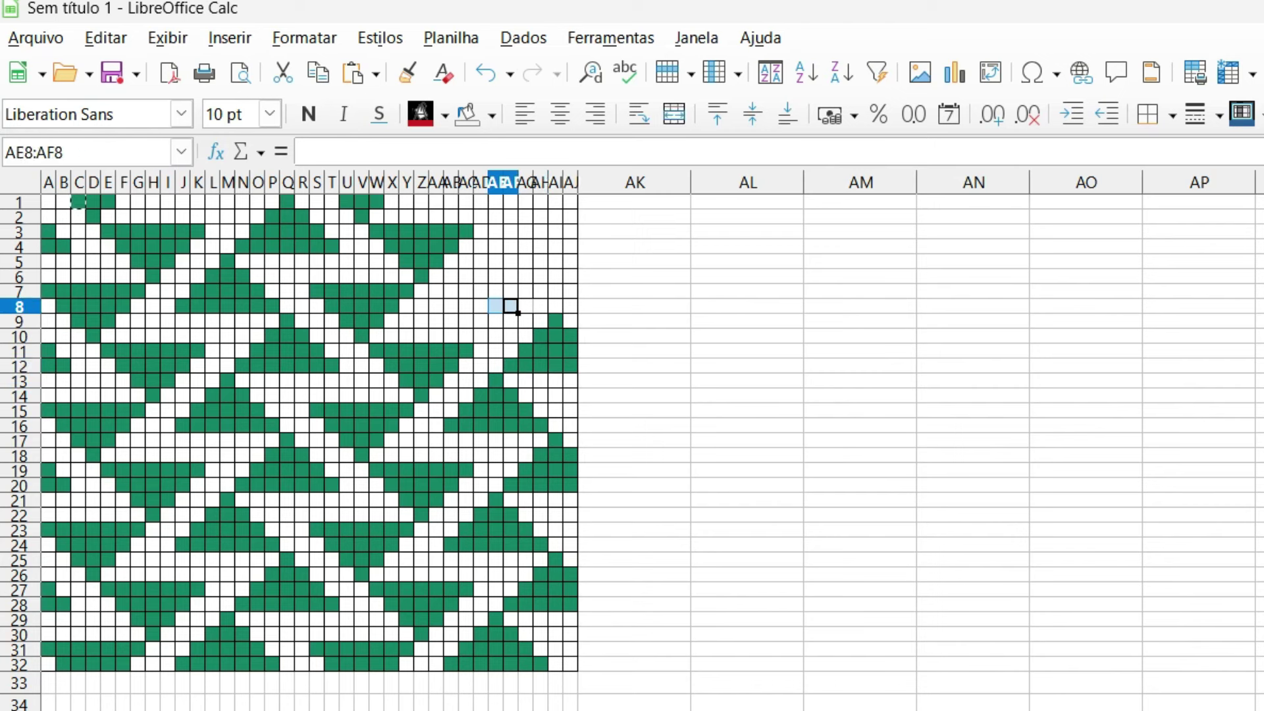
{"action": "key", "text": "ctrl+z"}
{"action": "left_click", "coordinate": [635, 336]}
{"action": "left_click", "coordinate": [555, 321]}
{"action": "key", "text": "ctrl+y"}
{"action": "mouse_move", "coordinate": [540, 306]}
{"action": "left_mouse_down"}
{"action": "mouse_move", "coordinate": [451, 307]}
{"action": "mouse_move", "coordinate": [525, 292]}
{"action": "mouse_move", "coordinate": [511, 277]}
{"action": "mouse_move", "coordinate": [556, 247]}
{"action": "mouse_move", "coordinate": [555, 217]}
{"action": "left_mouse_up"}
{"action": "key", "text": "ctrl+y"}
{"action": "key", "text": "ctrl+y"}
{"action": "key", "text": "ctrl+y"}
{"action": "left_click", "coordinate": [496, 261]}
{"action": "key", "text": "ctrl+y"}
{"action": "key", "text": "ctrl+y"}
{"action": "key", "text": "ctrl+y"}
{"action": "key", "text": "ctrl+y"}
{"action": "left_click", "coordinate": [555, 203]}
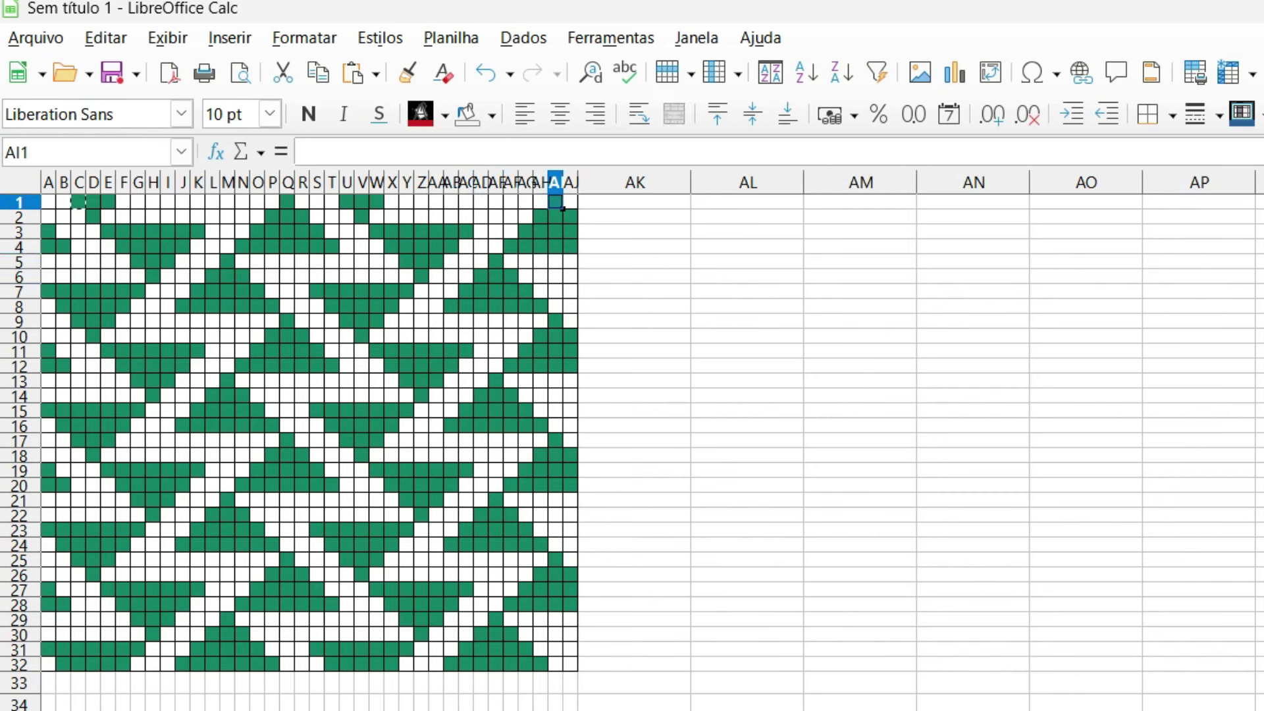
{"action": "left_click", "coordinate": [860, 500]}
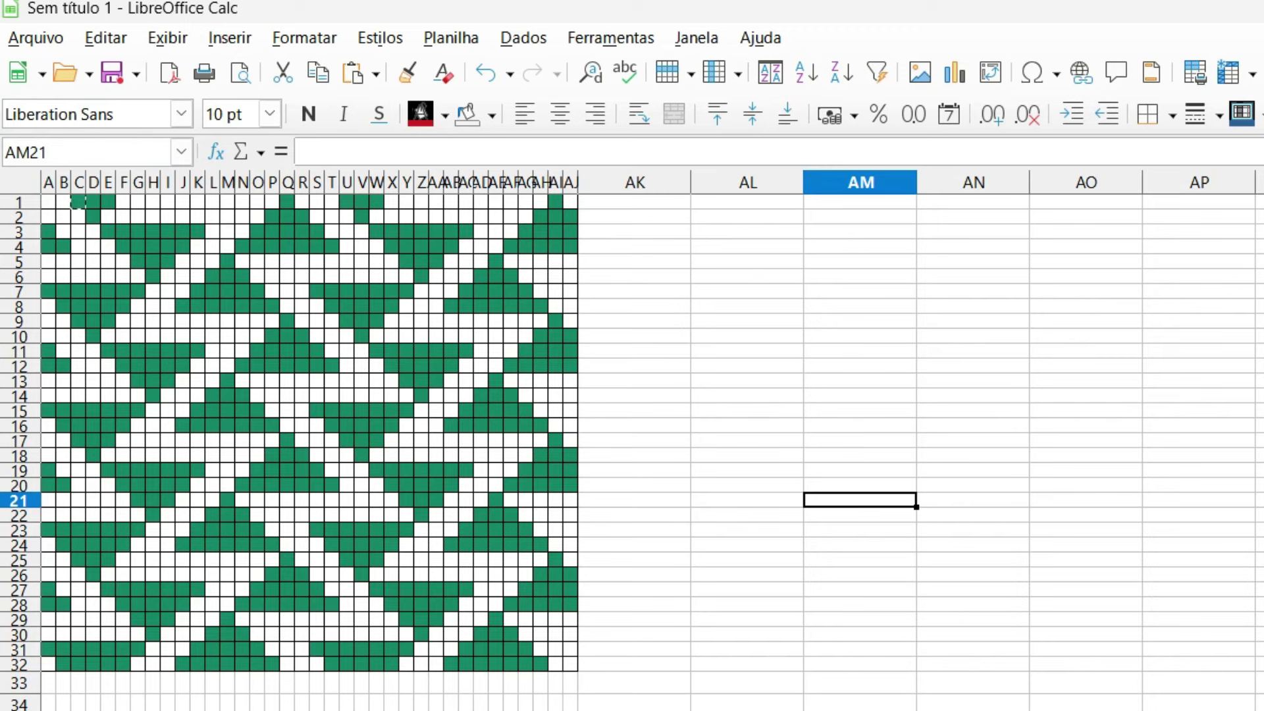
- Save a copy named triangulos in the graficos no excel folder via Salvar como
{"action": "left_click", "coordinate": [35, 38]}
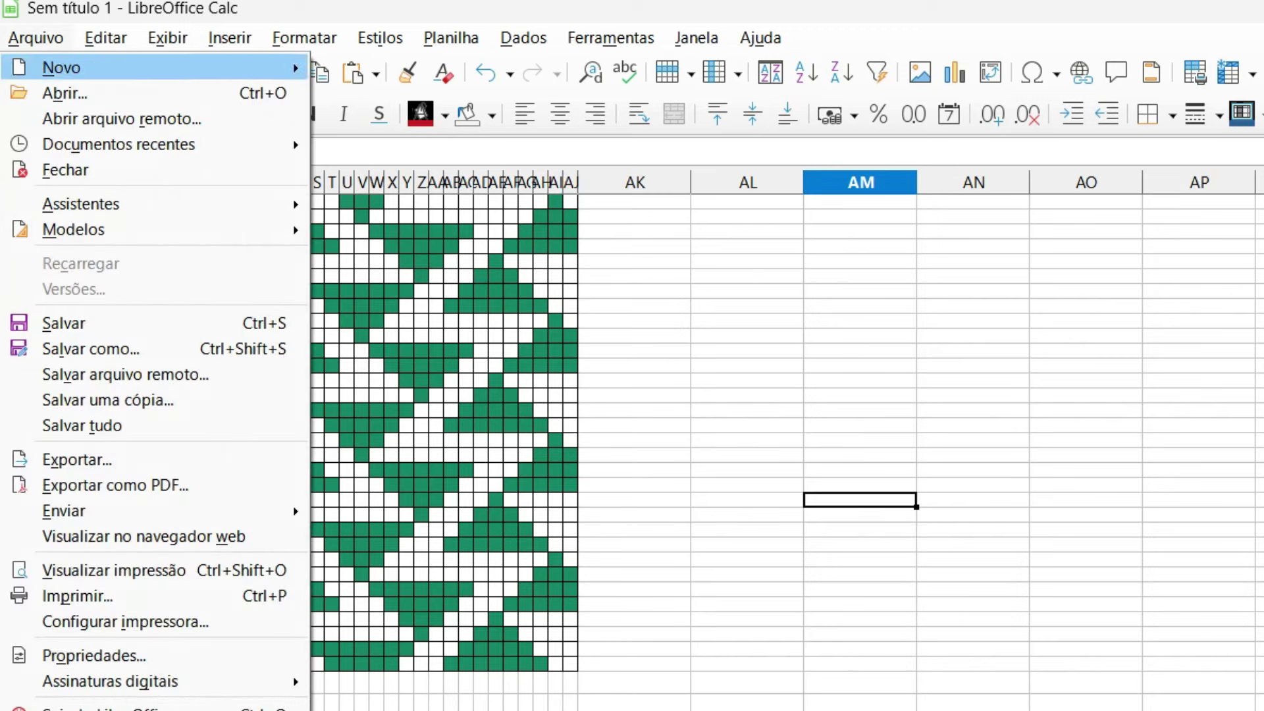
{"action": "left_click", "coordinate": [99, 348]}
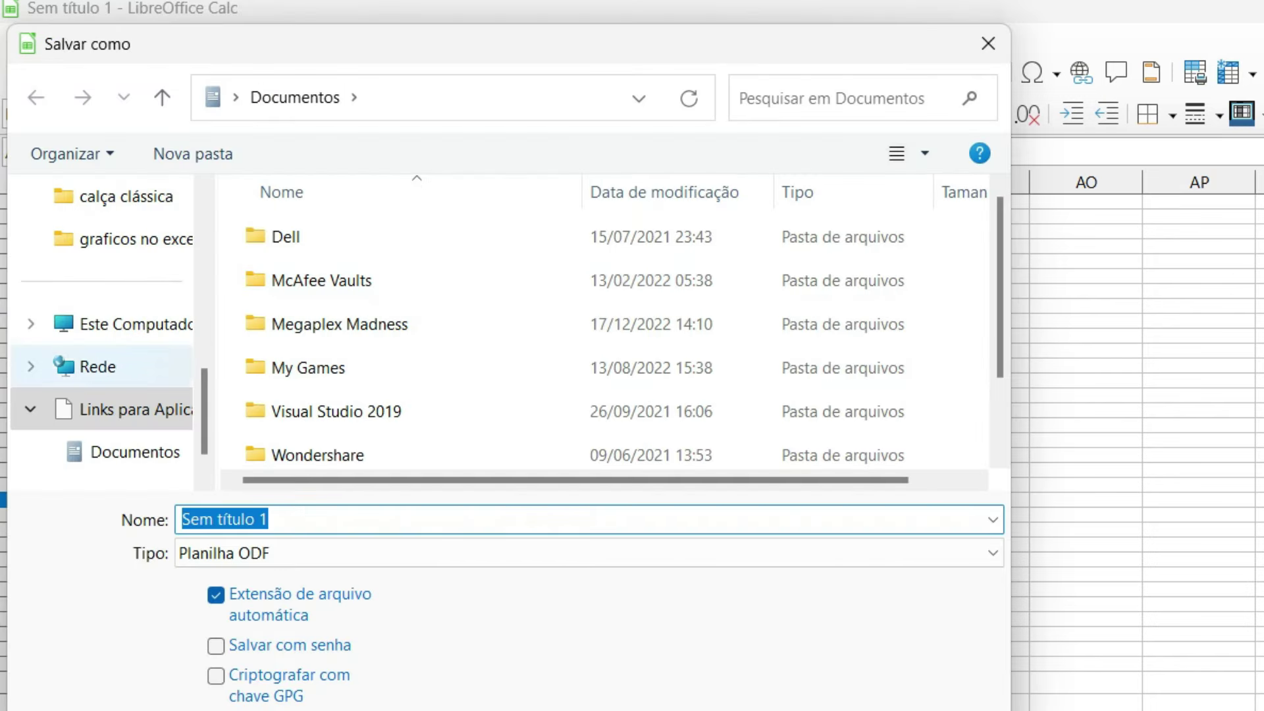
{"action": "left_click", "coordinate": [125, 239]}
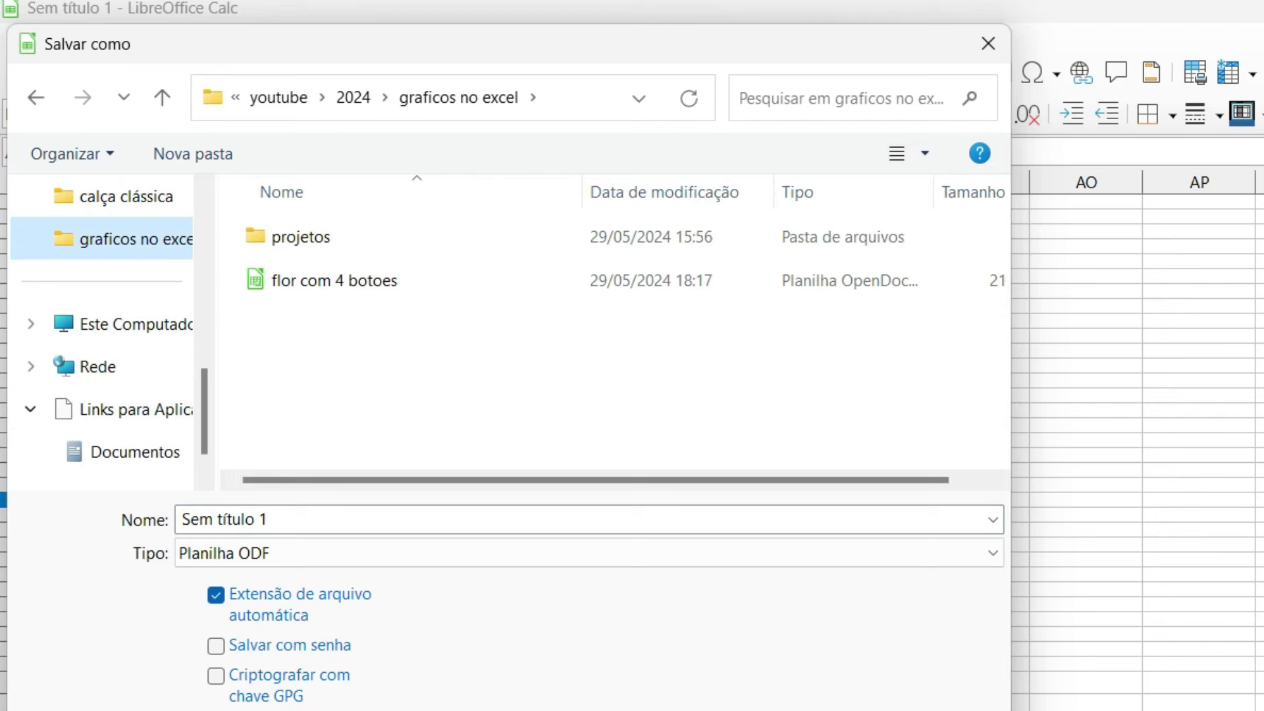
{"action": "type", "text": "triangulos"}
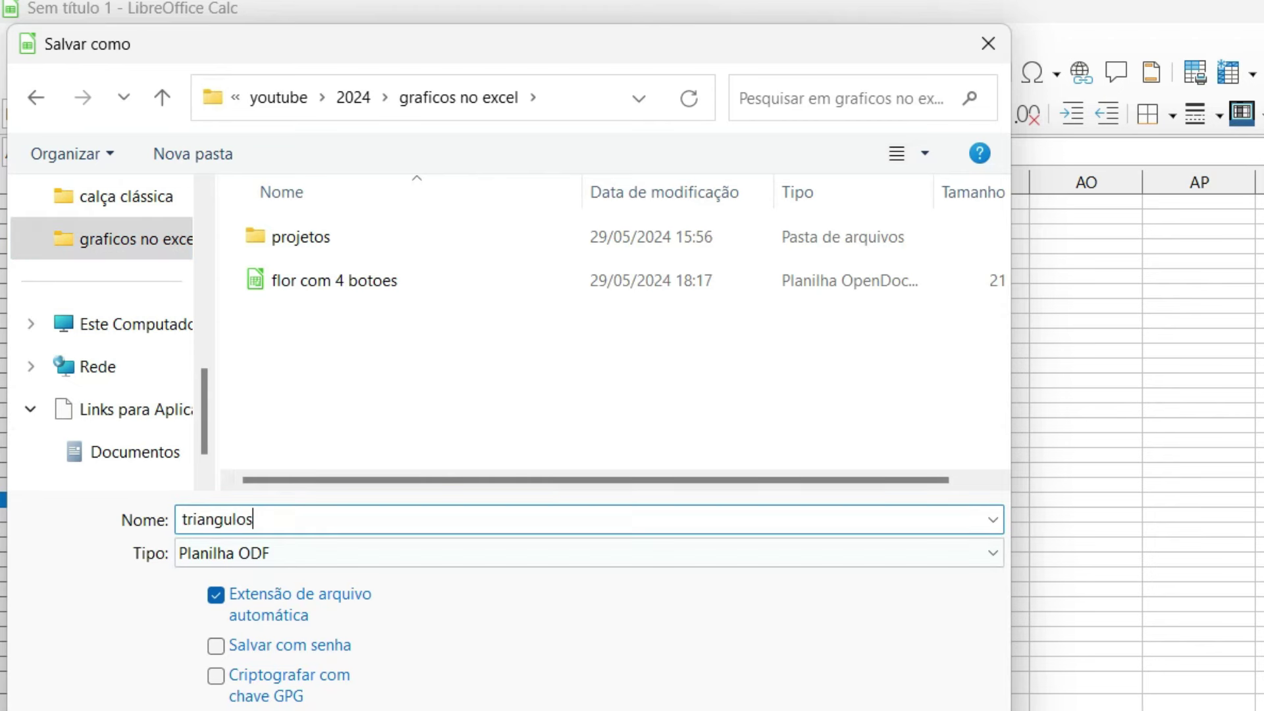
{"action": "key", "text": "Return"}
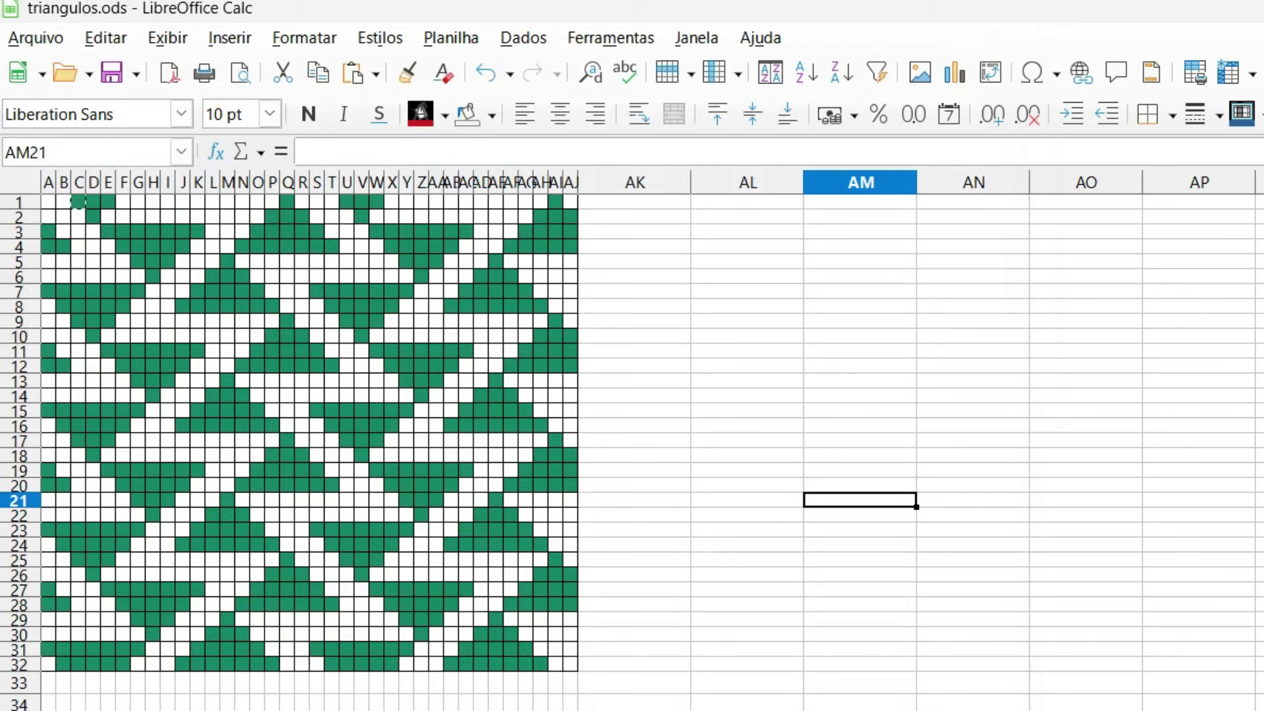
- Rename sheet Planilha1 to 'Gráfico de triângulos' and confirm the new header in print preview
{"action": "left_click", "coordinate": [239, 73]}
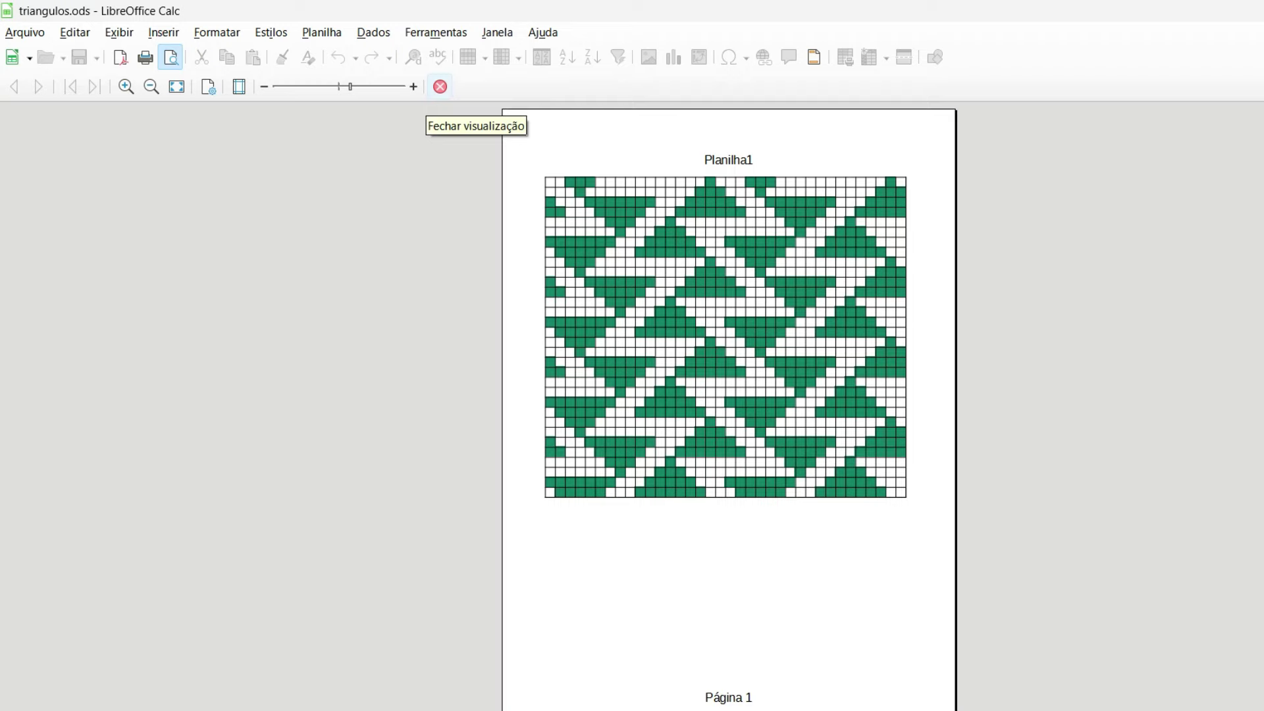
{"action": "left_click", "coordinate": [440, 86]}
{"action": "right_click", "coordinate": [129, 685]}
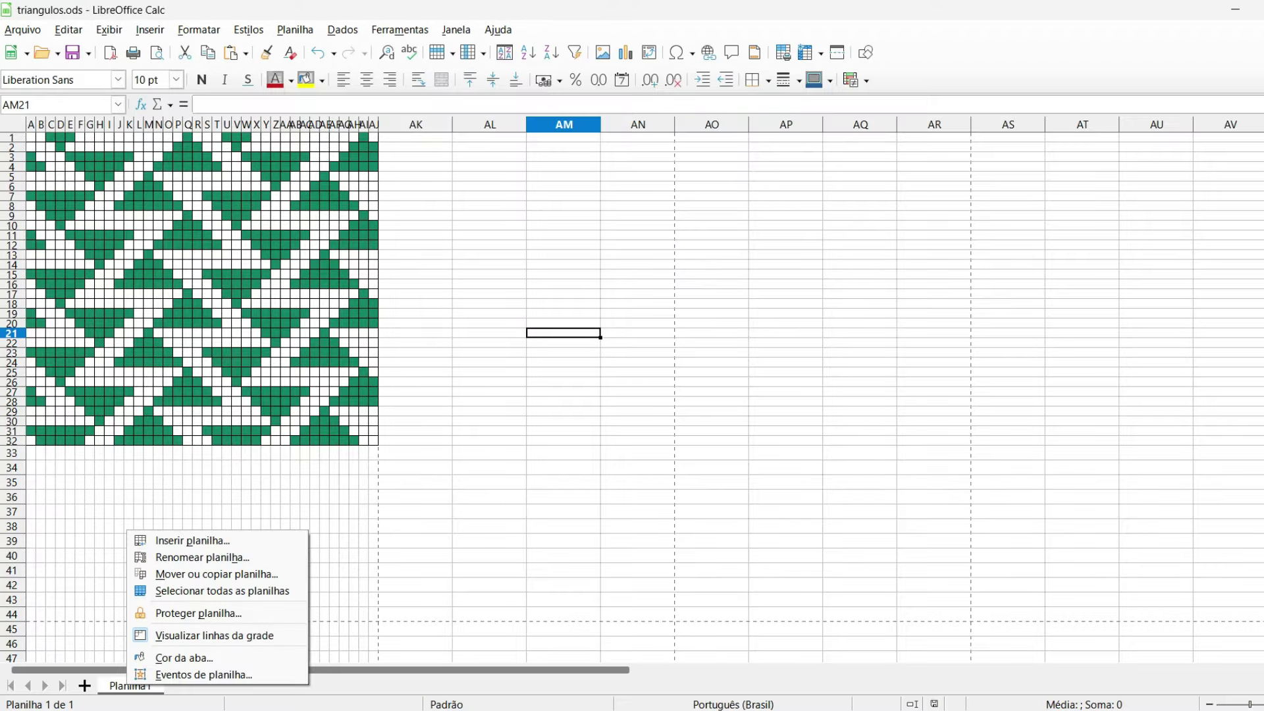
{"action": "left_click", "coordinate": [202, 557]}
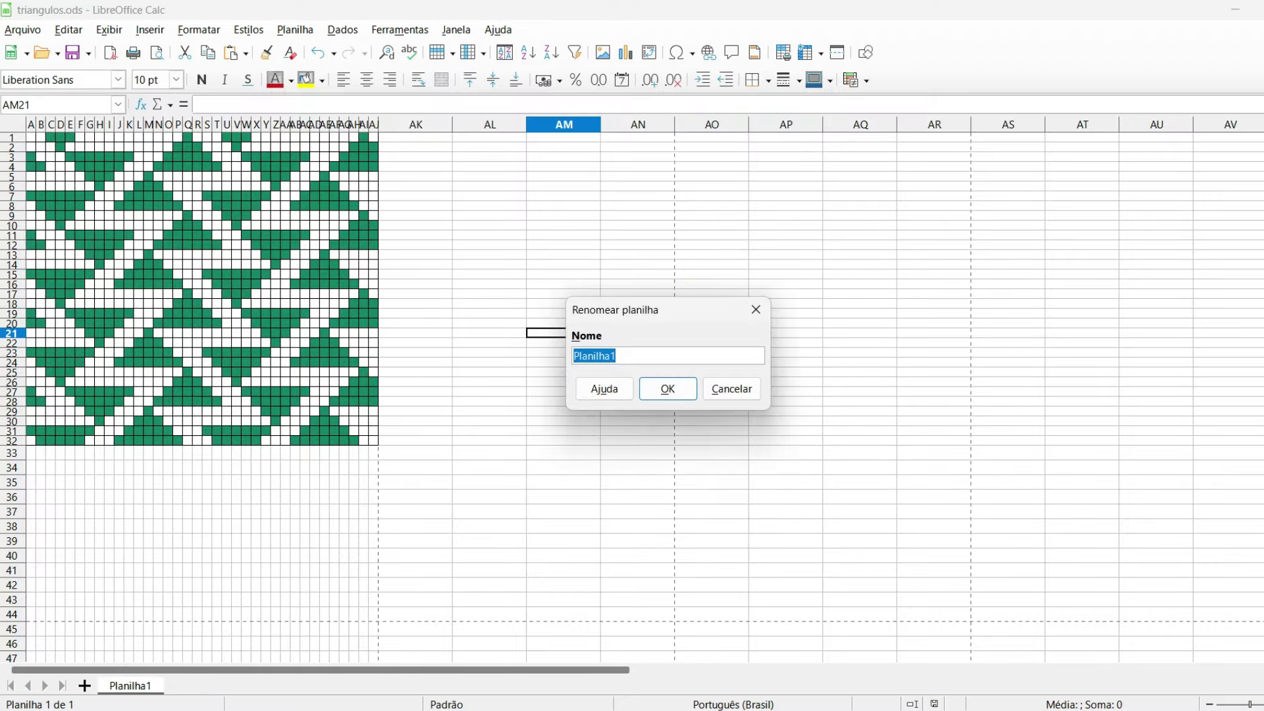
{"action": "type", "text": "Gráfico de triângulos"}
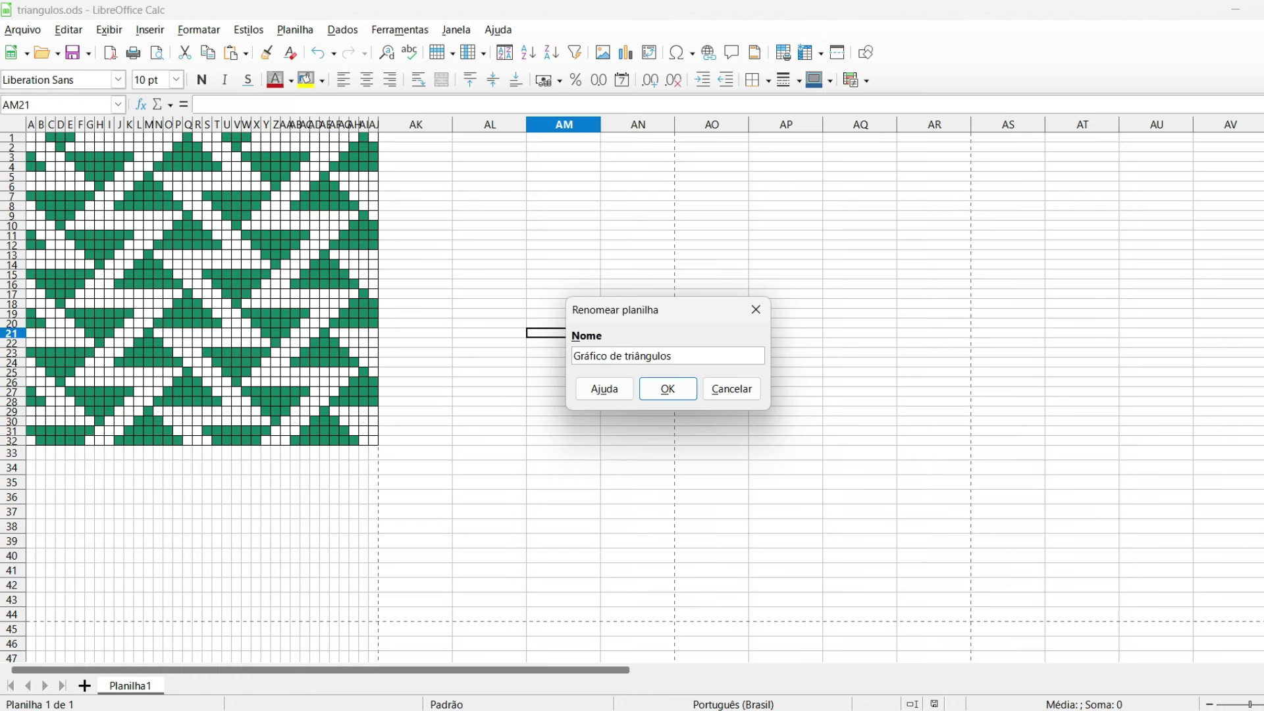
{"action": "key", "text": "Return"}
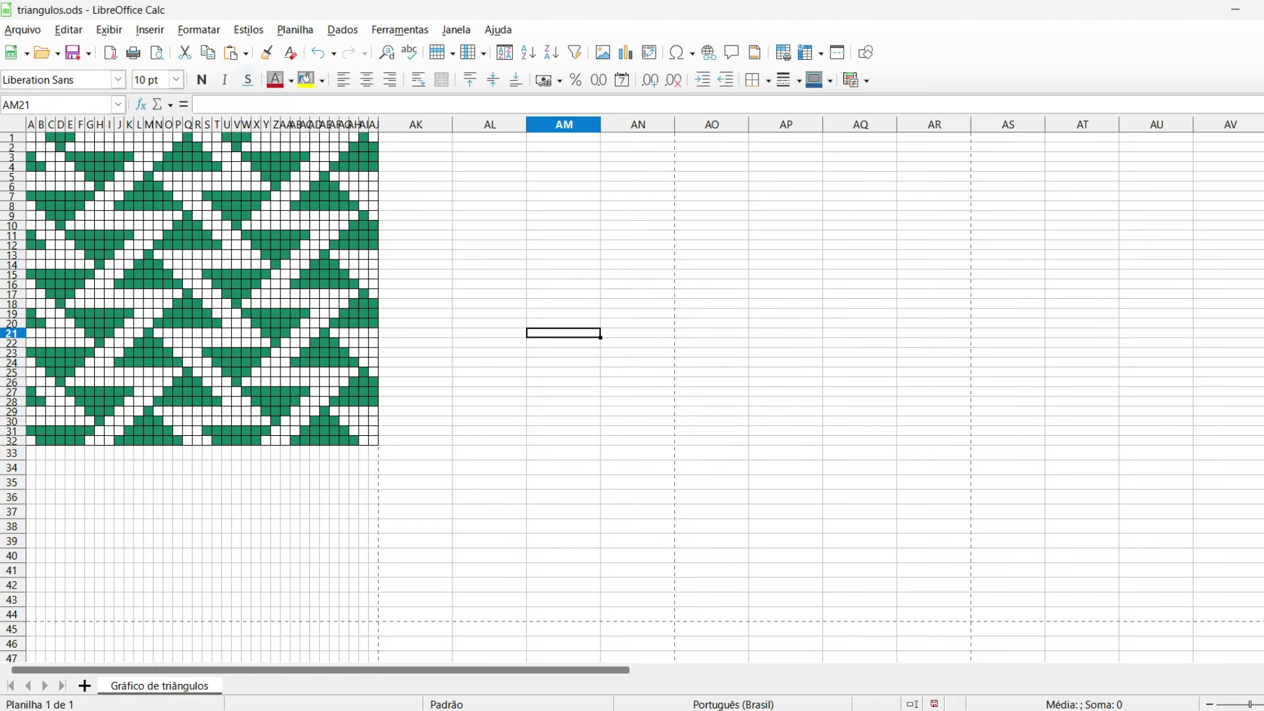
{"action": "left_click", "coordinate": [157, 52]}
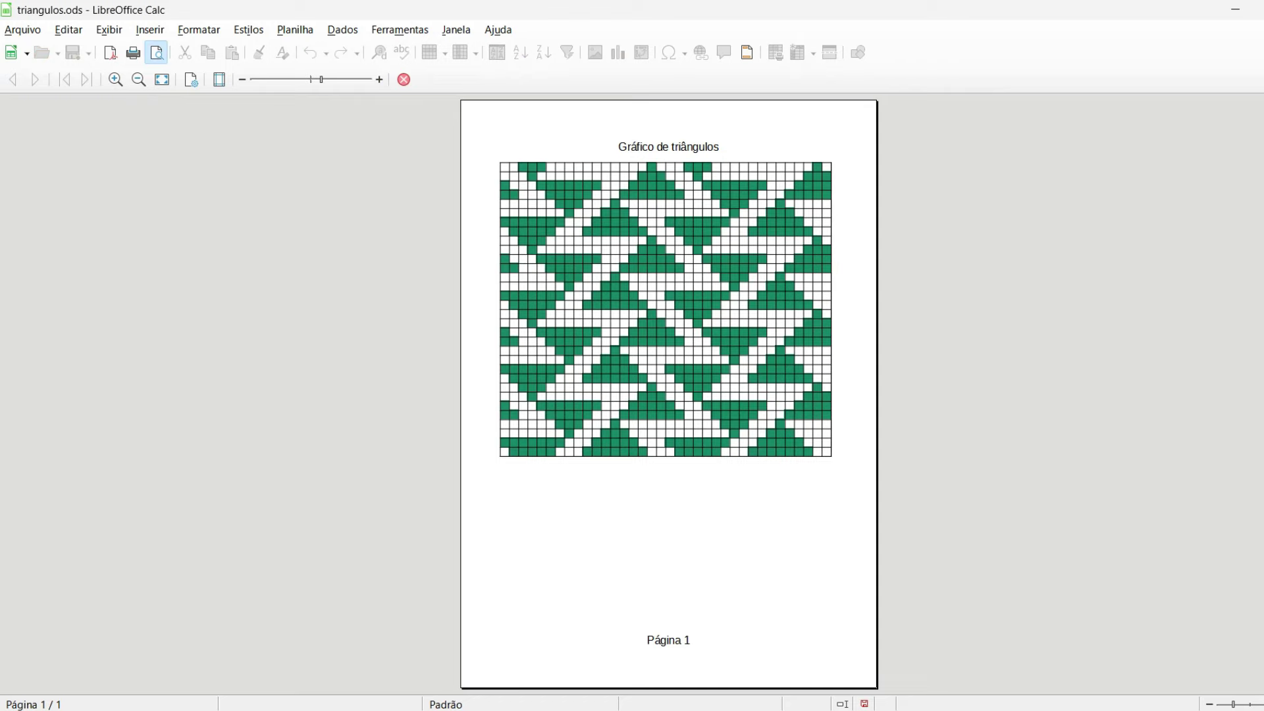
{"action": "left_click", "coordinate": [403, 80]}
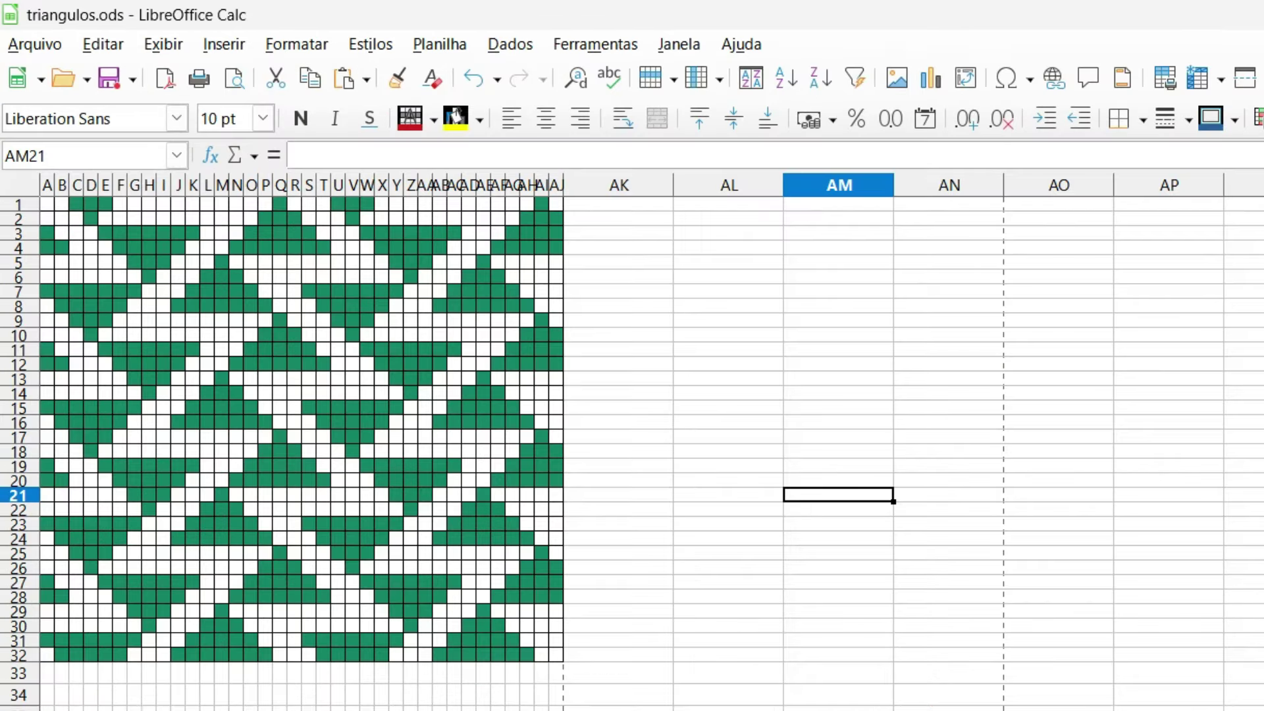
- Enter the author's name and blog address as a credit in cell A33
{"action": "left_click", "coordinate": [47, 672]}
{"action": "type", "text": "L"}
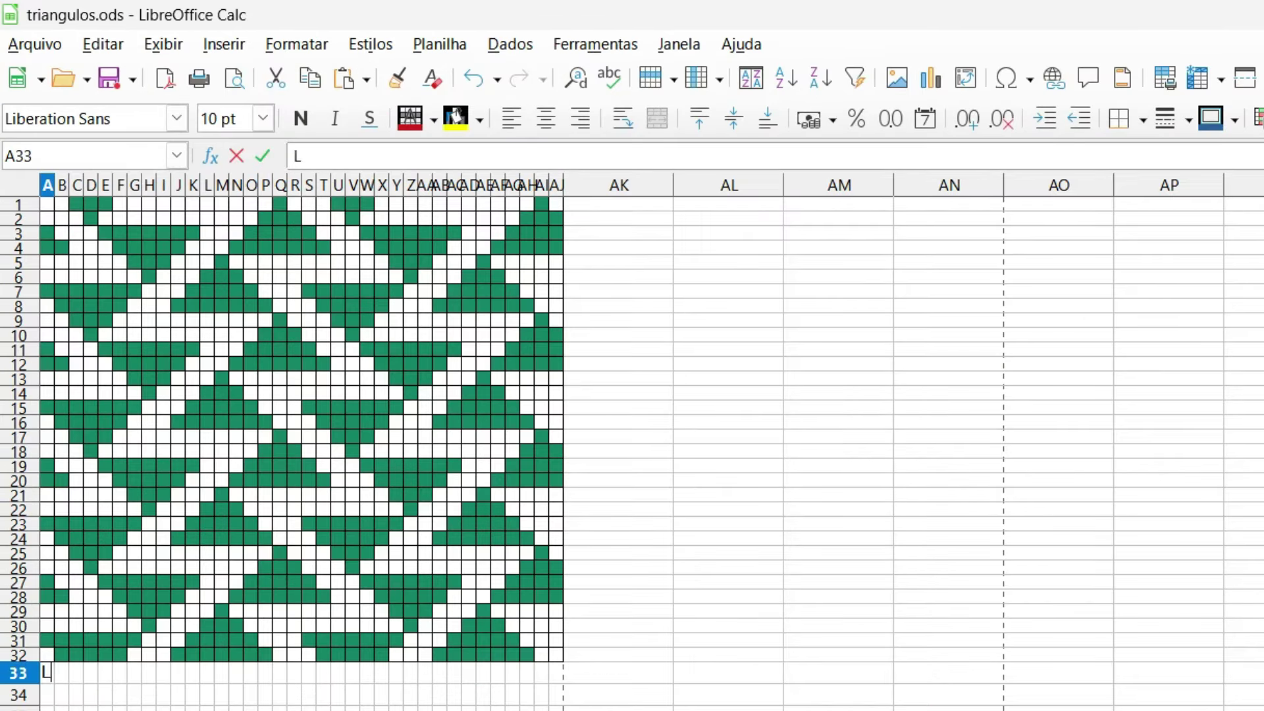
{"action": "type", "text": "iana Ribeiro -"}
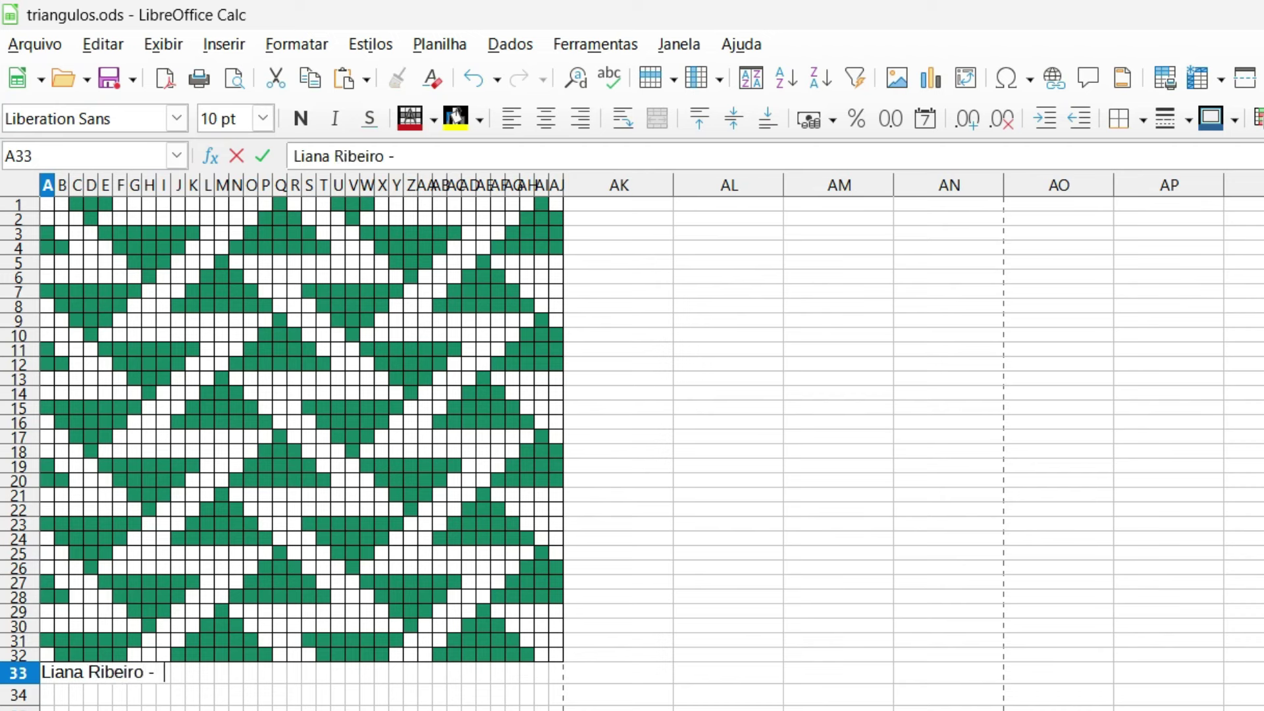
{"action": "key", "text": "BackSpace"}
{"action": "key", "text": "BackSpace"}
{"action": "key", "text": "BackSpace"}
{"action": "key", "text": "BackSpace"}
{"action": "type", "text": "http://liascrochet.bl"}
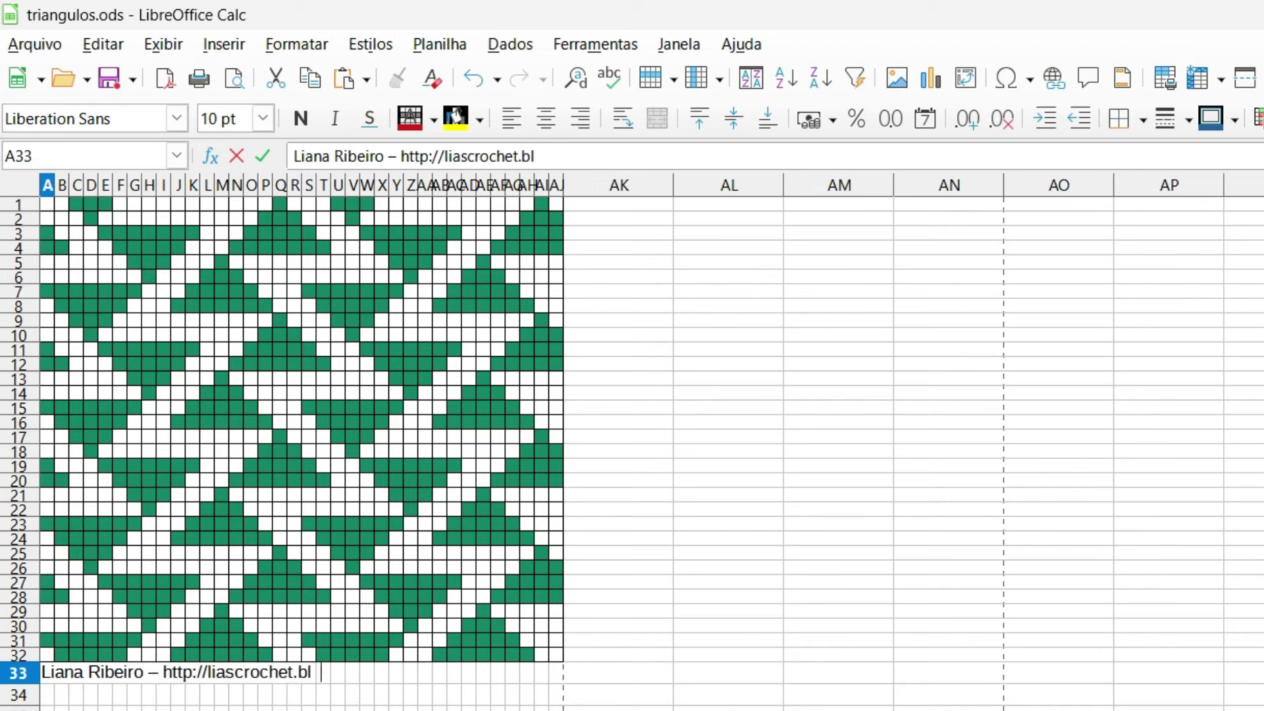
{"action": "type", "text": "ogspot.com"}
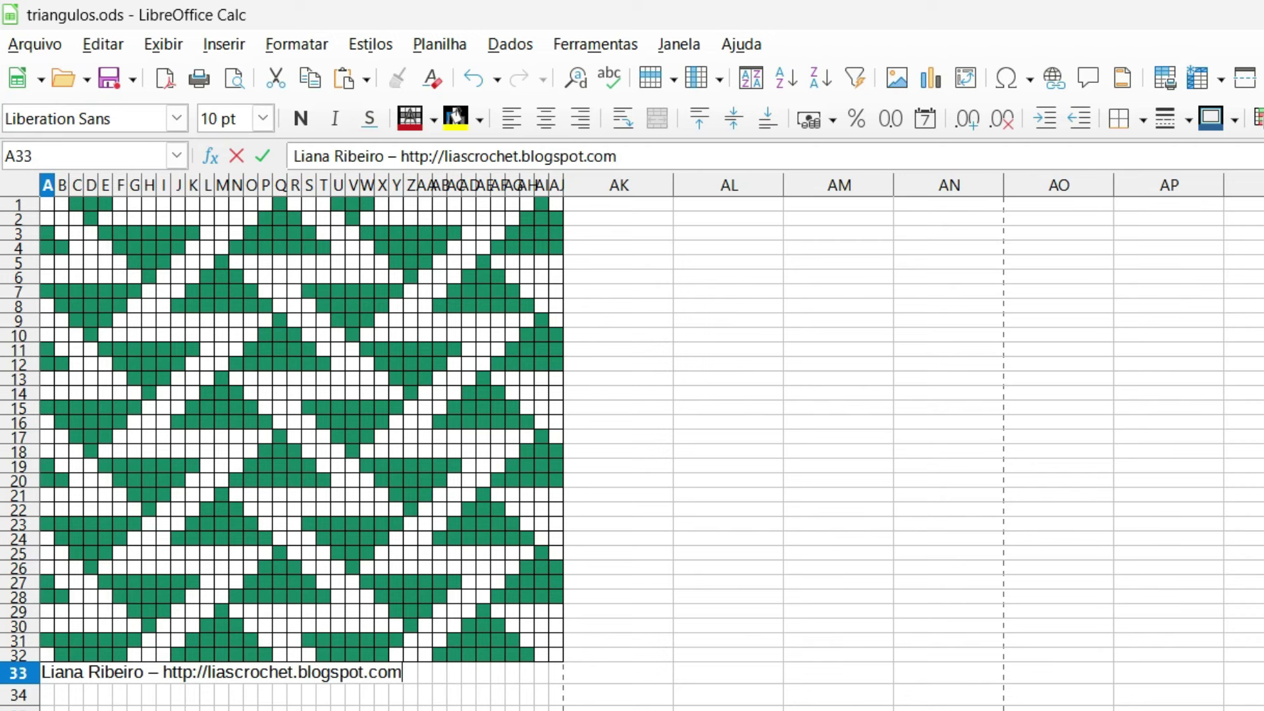
- Set the credit text to 14 pt and preview the printed page
{"action": "left_click", "coordinate": [263, 119]}
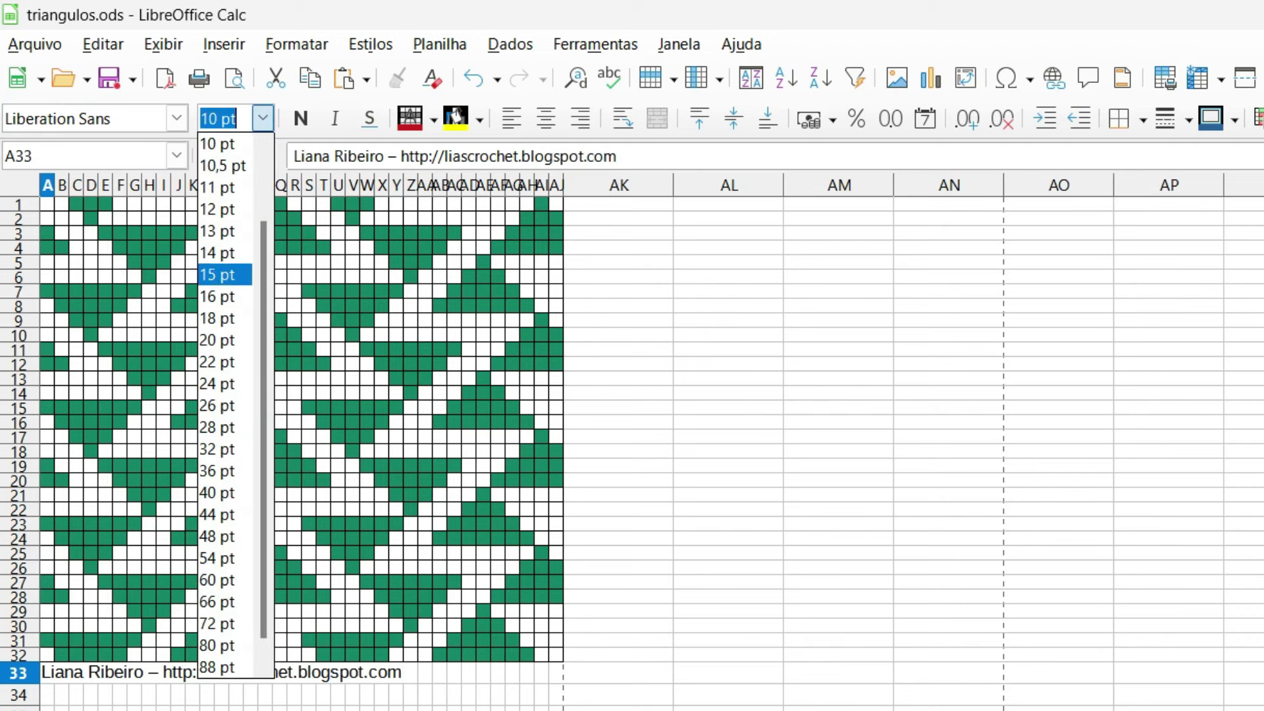
{"action": "key", "text": "Up"}
{"action": "key", "text": "Return"}
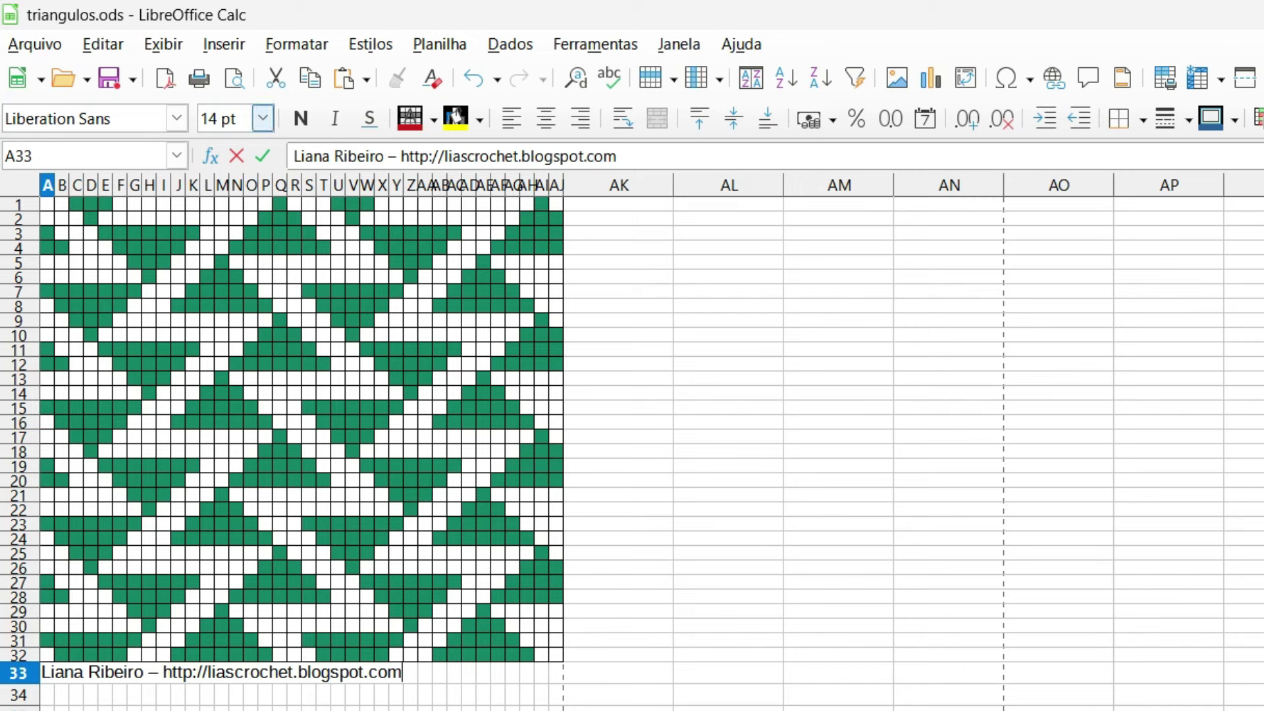
{"action": "left_click", "coordinate": [234, 77]}
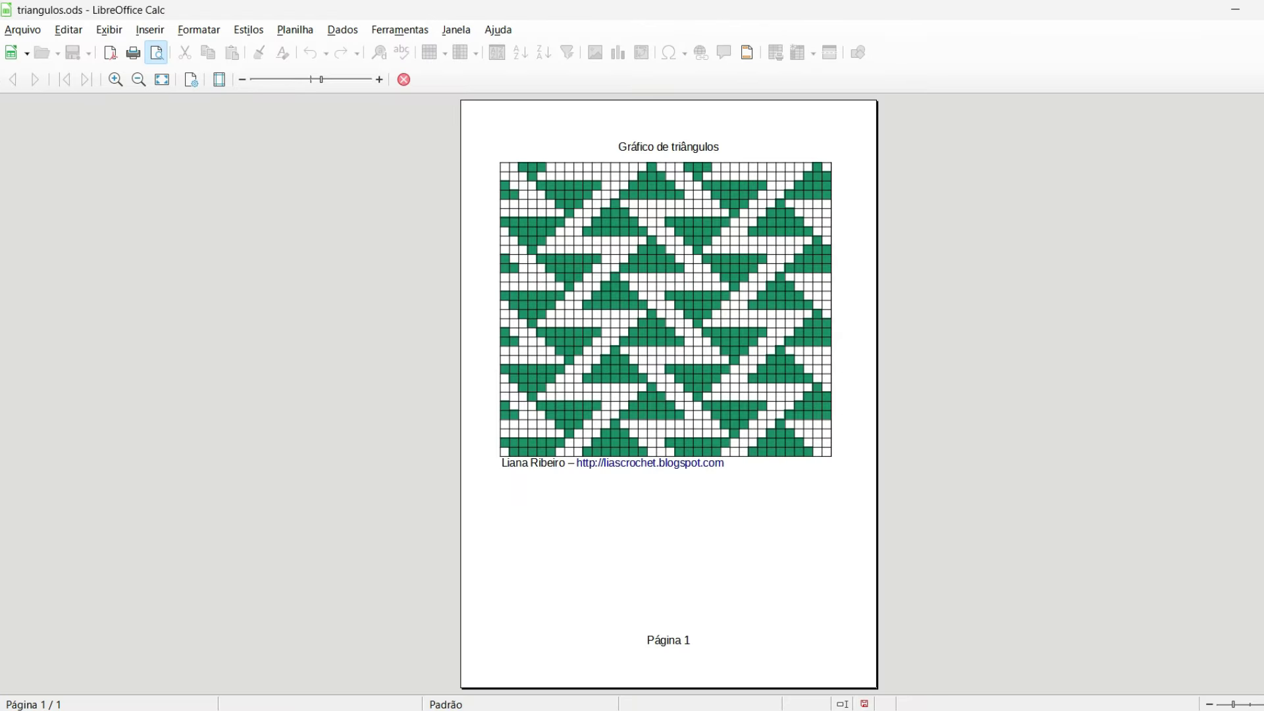
- Capture the full screen into Paint and crop it to the triangle chart with its title and credit
{"action": "key", "text": "super+shift+s"}
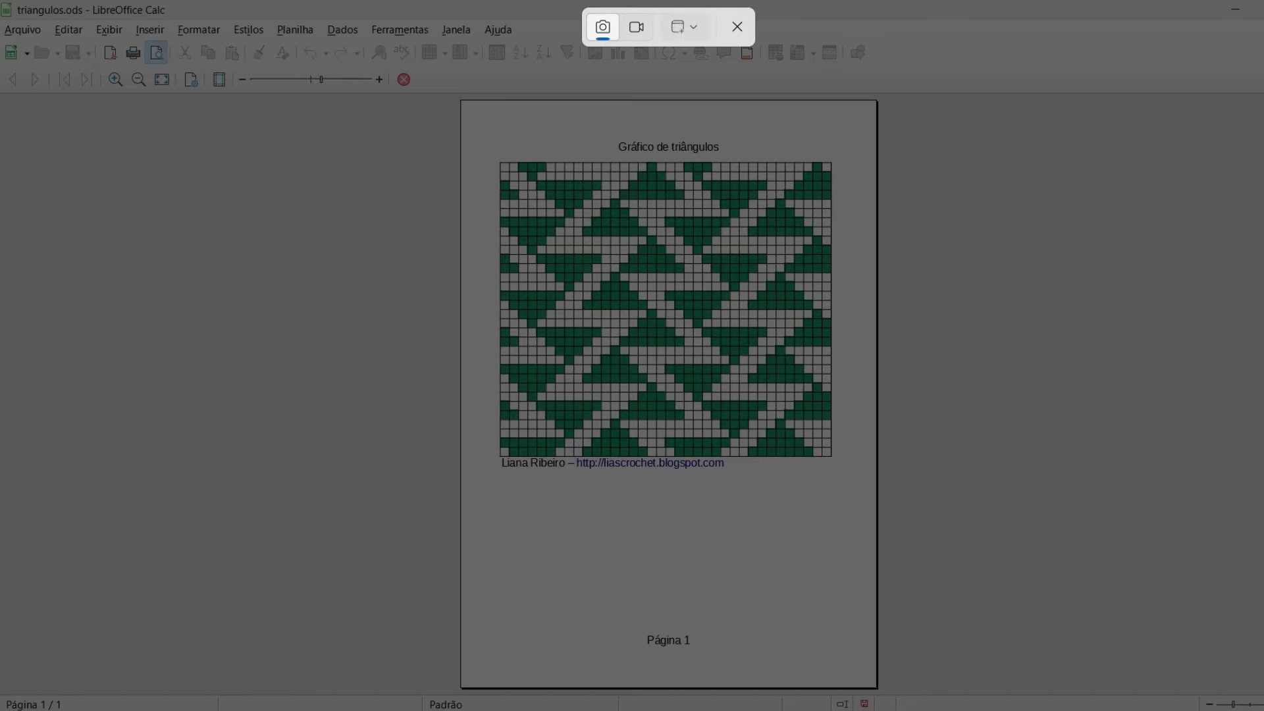
{"action": "left_click", "coordinate": [678, 27]}
{"action": "left_click", "coordinate": [713, 59]}
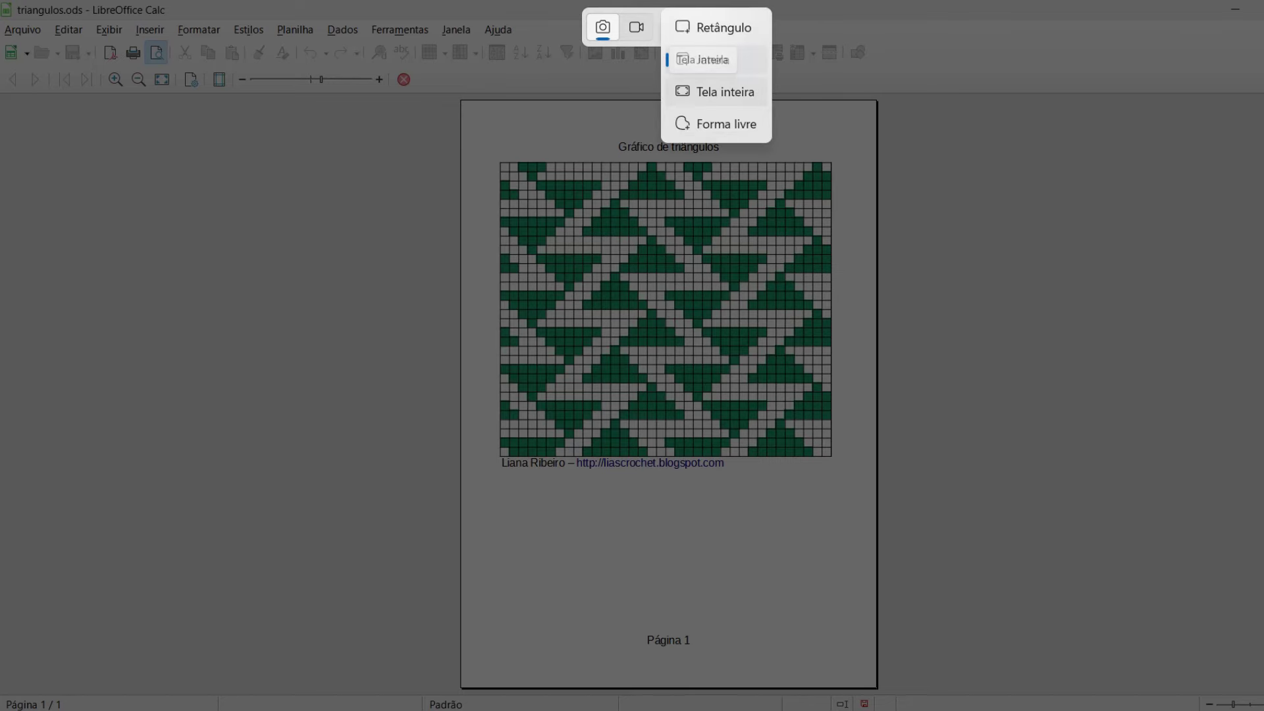
{"action": "left_click", "coordinate": [669, 395]}
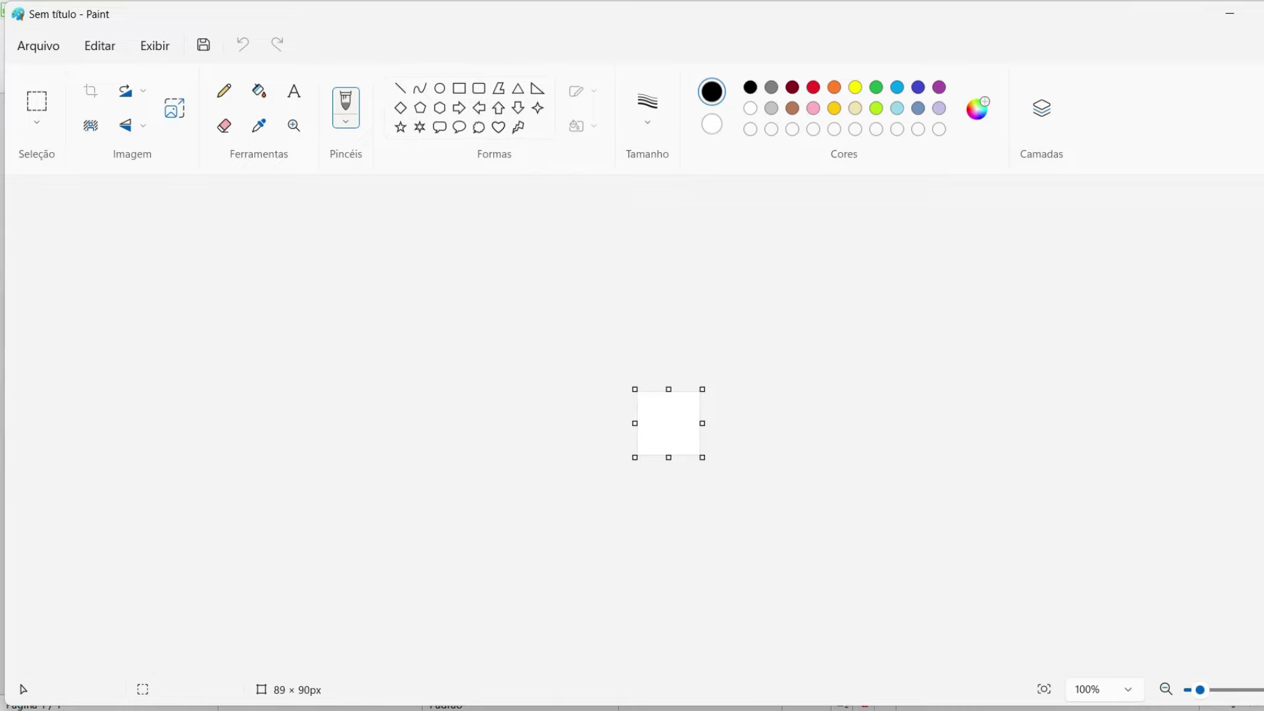
{"action": "key", "text": "ctrl+v"}
{"action": "scroll", "coordinate": [961, 428], "scroll_direction": "down", "scroll_amount": 2}
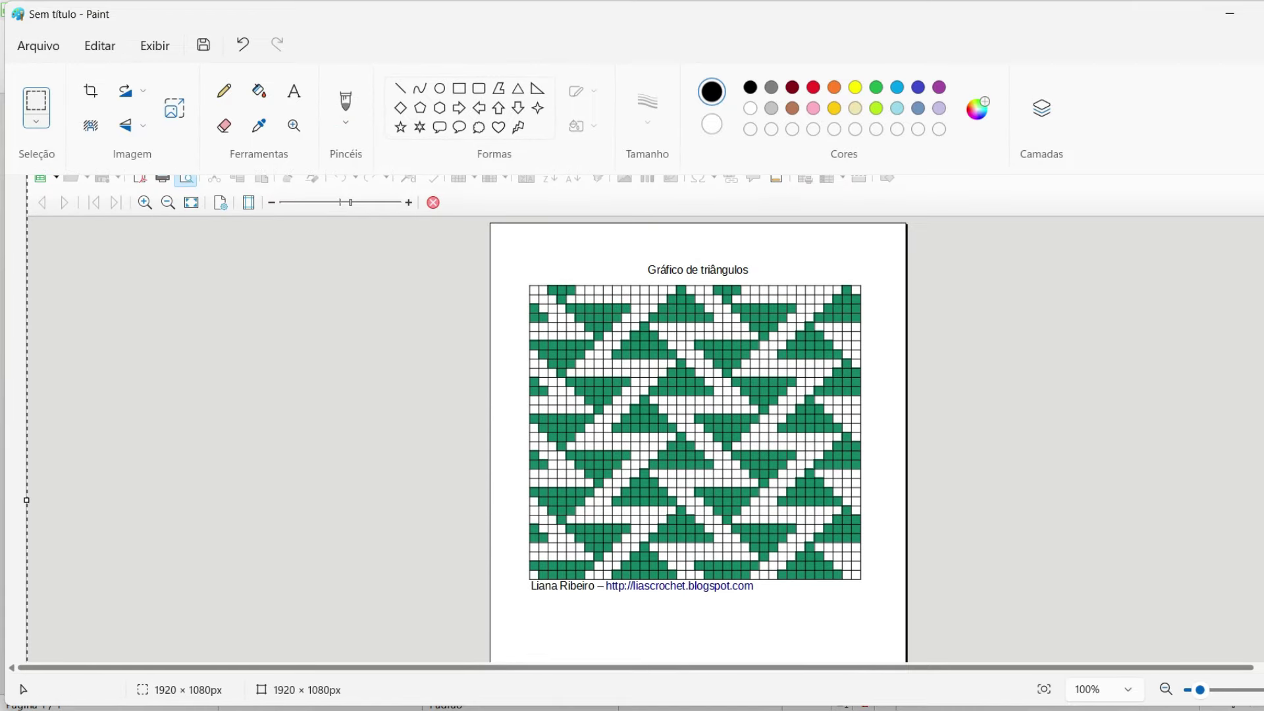
{"action": "mouse_move", "coordinate": [507, 251]}
{"action": "left_mouse_down"}
{"action": "mouse_move", "coordinate": [719, 552]}
{"action": "mouse_move", "coordinate": [883, 608]}
{"action": "left_mouse_up"}
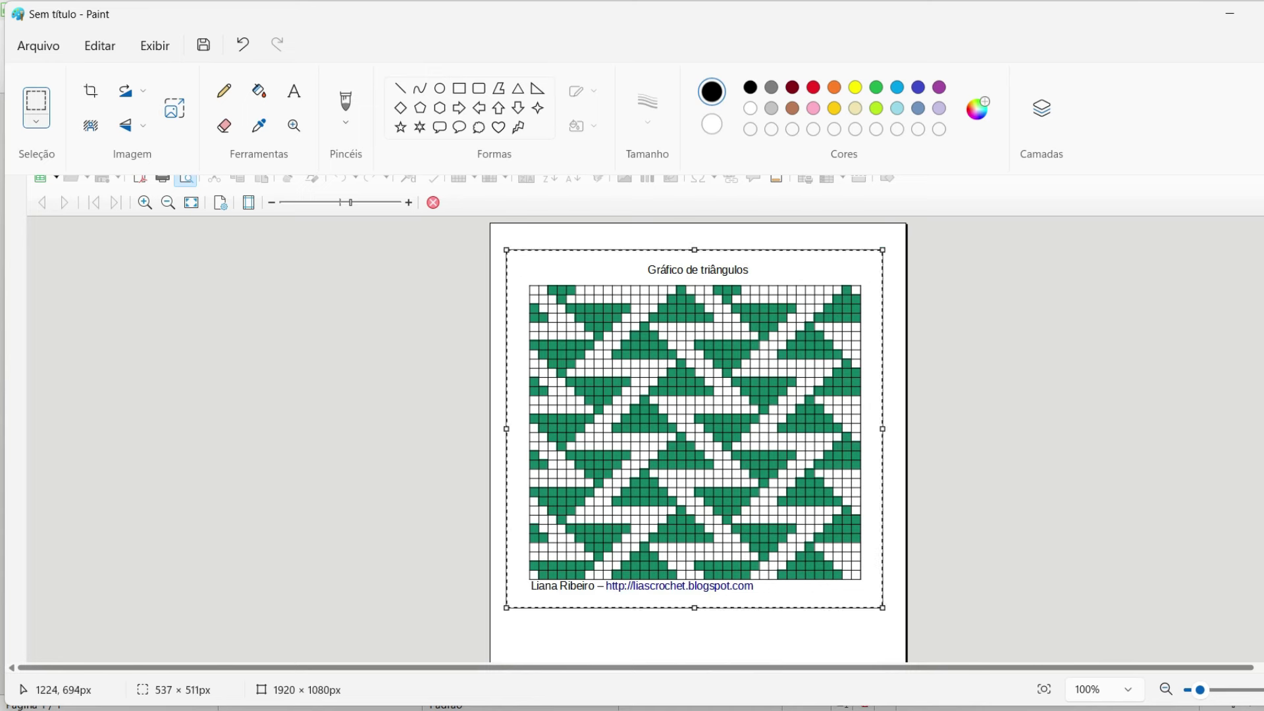
{"action": "left_click", "coordinate": [91, 90]}
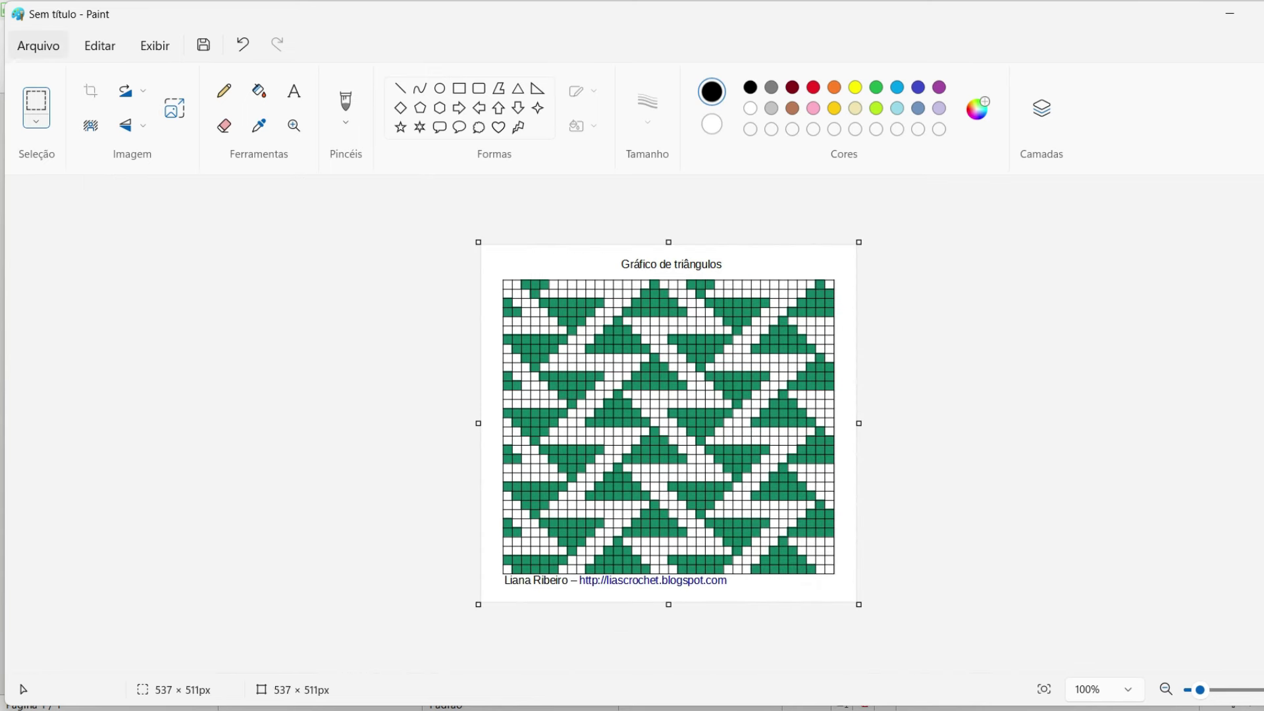
- Save the cropped image as the JPEG 'grafico de triângulos'
{"action": "left_click", "coordinate": [38, 45]}
{"action": "left_click", "coordinate": [382, 242]}
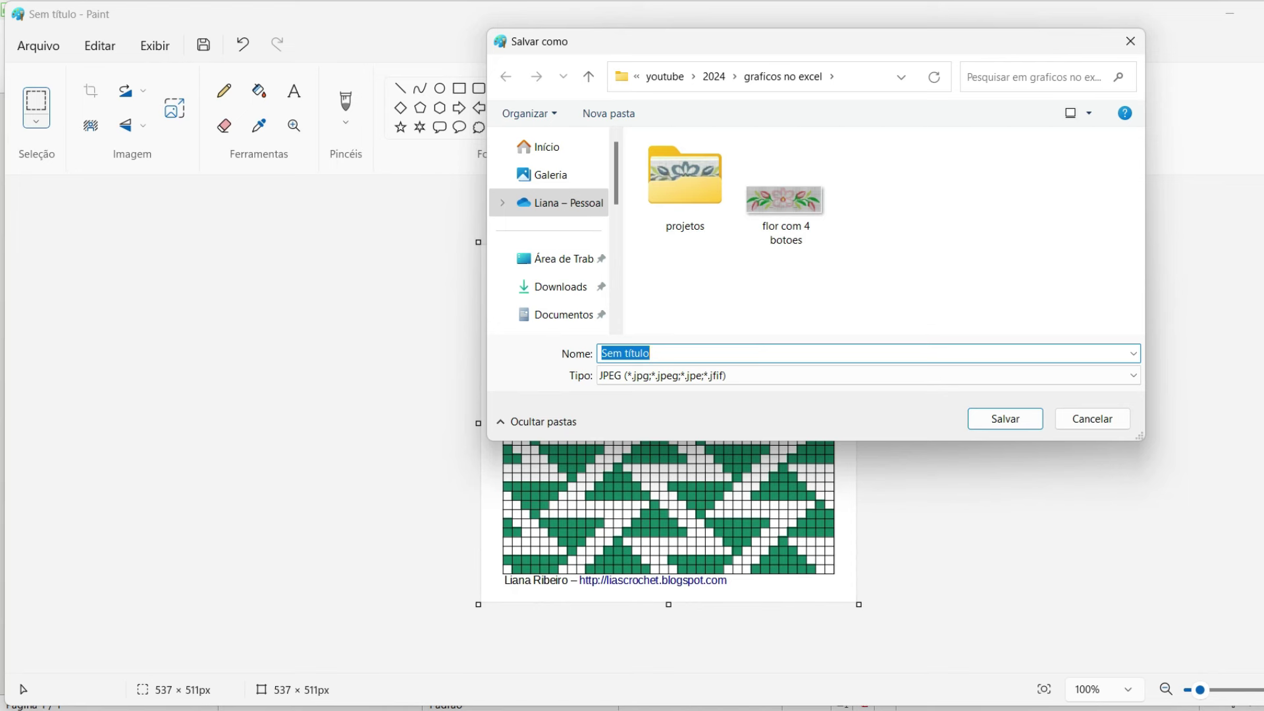
{"action": "type", "text": "gra"}
{"action": "type", "text": "fico de triângulos"}
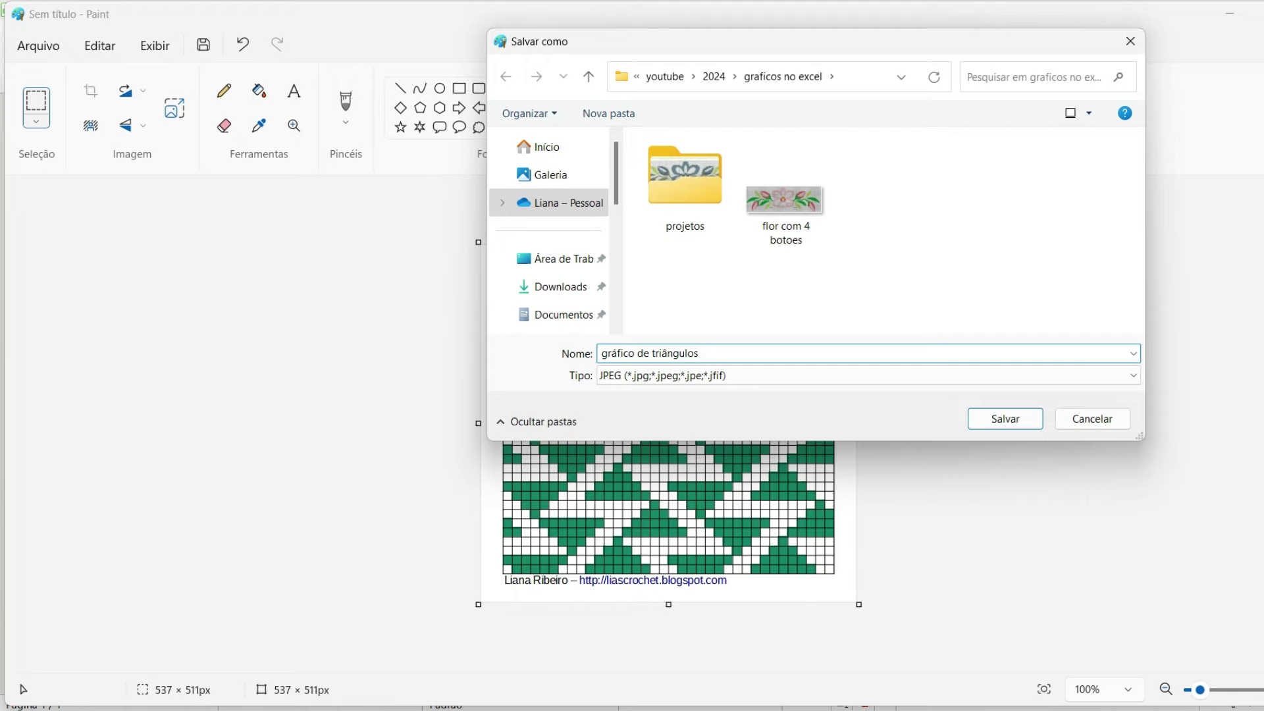
{"action": "left_click", "coordinate": [1006, 418]}
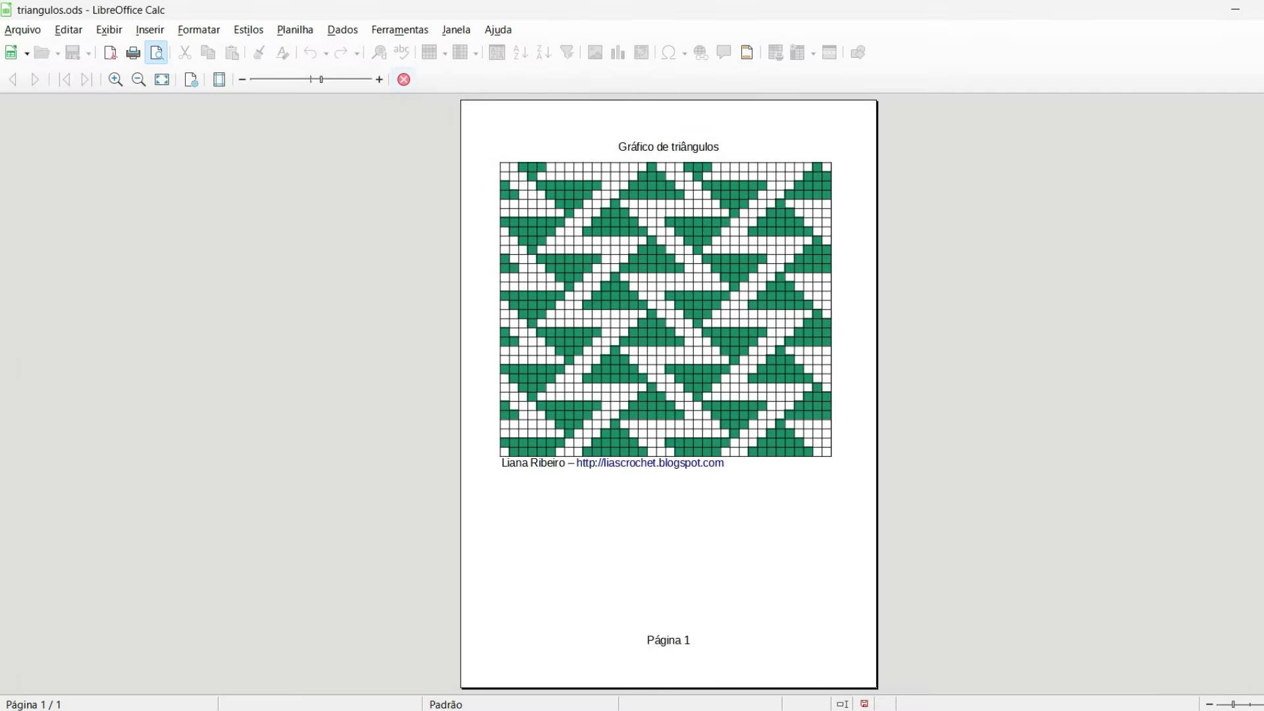
- Leave the page preview and export all pages as the PDF 'triangulos' in graficos no excel
{"action": "left_click", "coordinate": [404, 79]}
{"action": "left_click", "coordinate": [23, 30]}
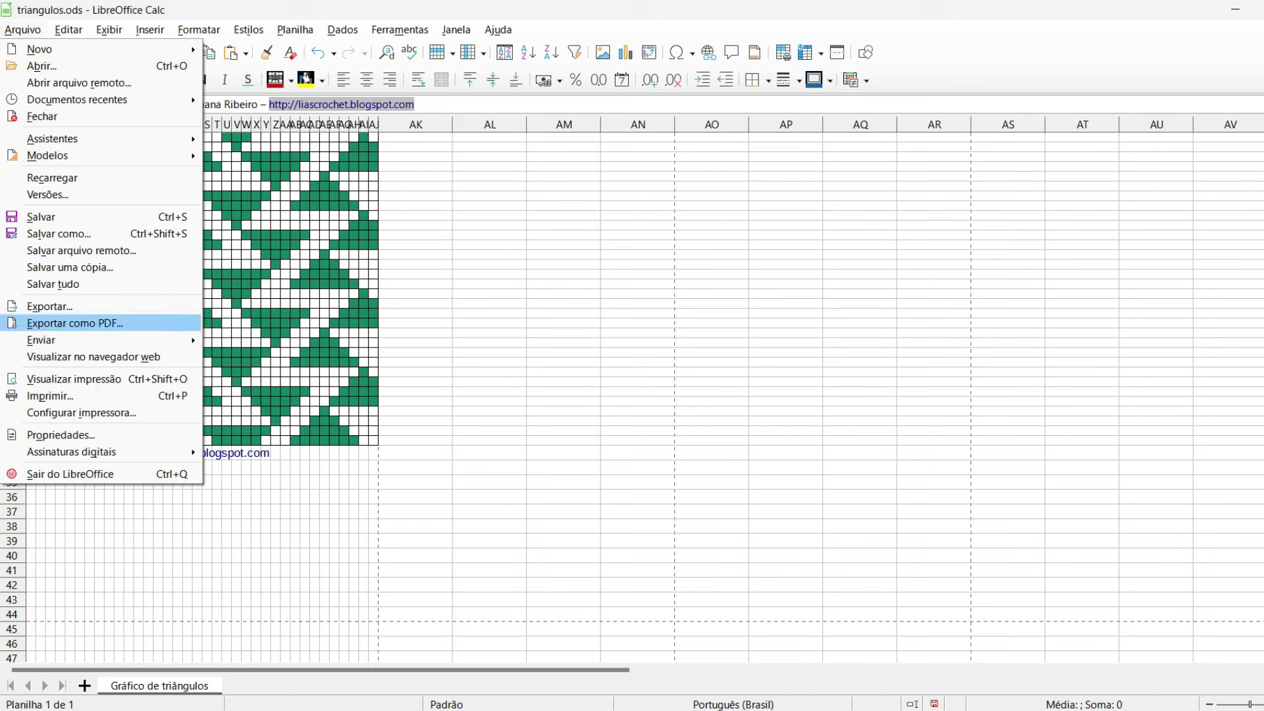
{"action": "left_click", "coordinate": [74, 323]}
{"action": "left_click", "coordinate": [366, 248]}
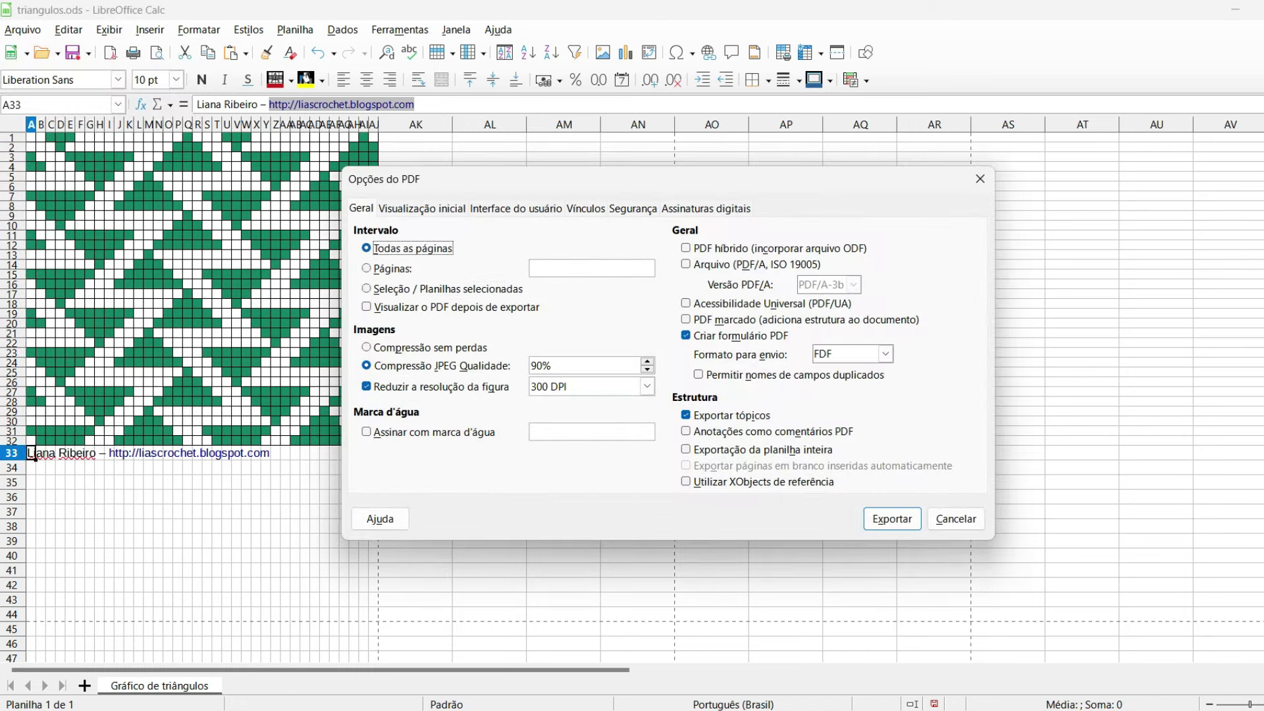
{"action": "left_click", "coordinate": [892, 519]}
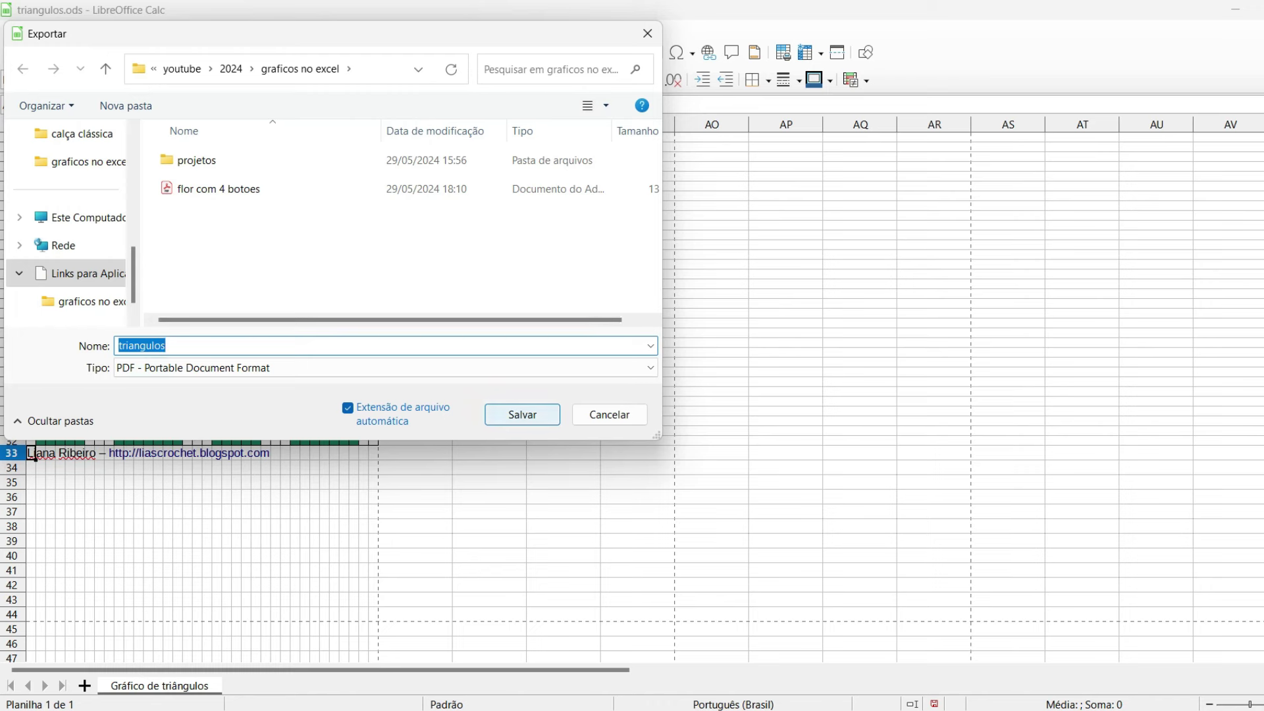
{"action": "left_click", "coordinate": [522, 414]}
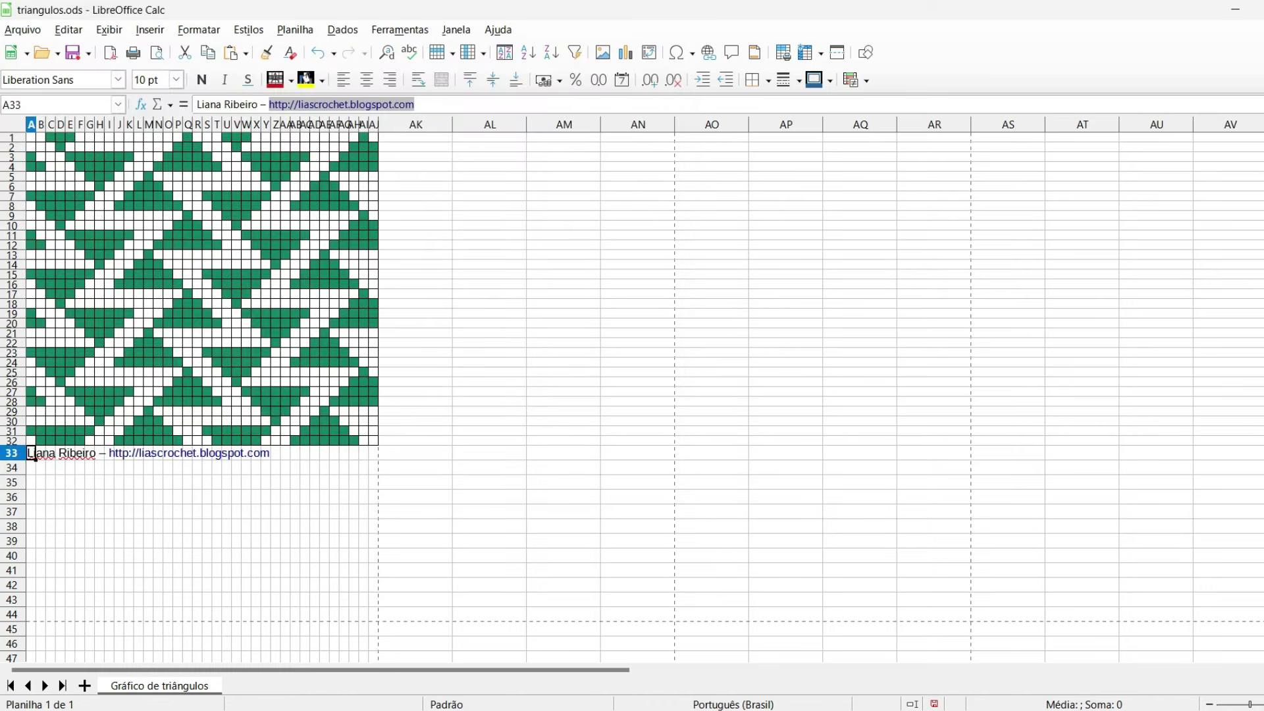